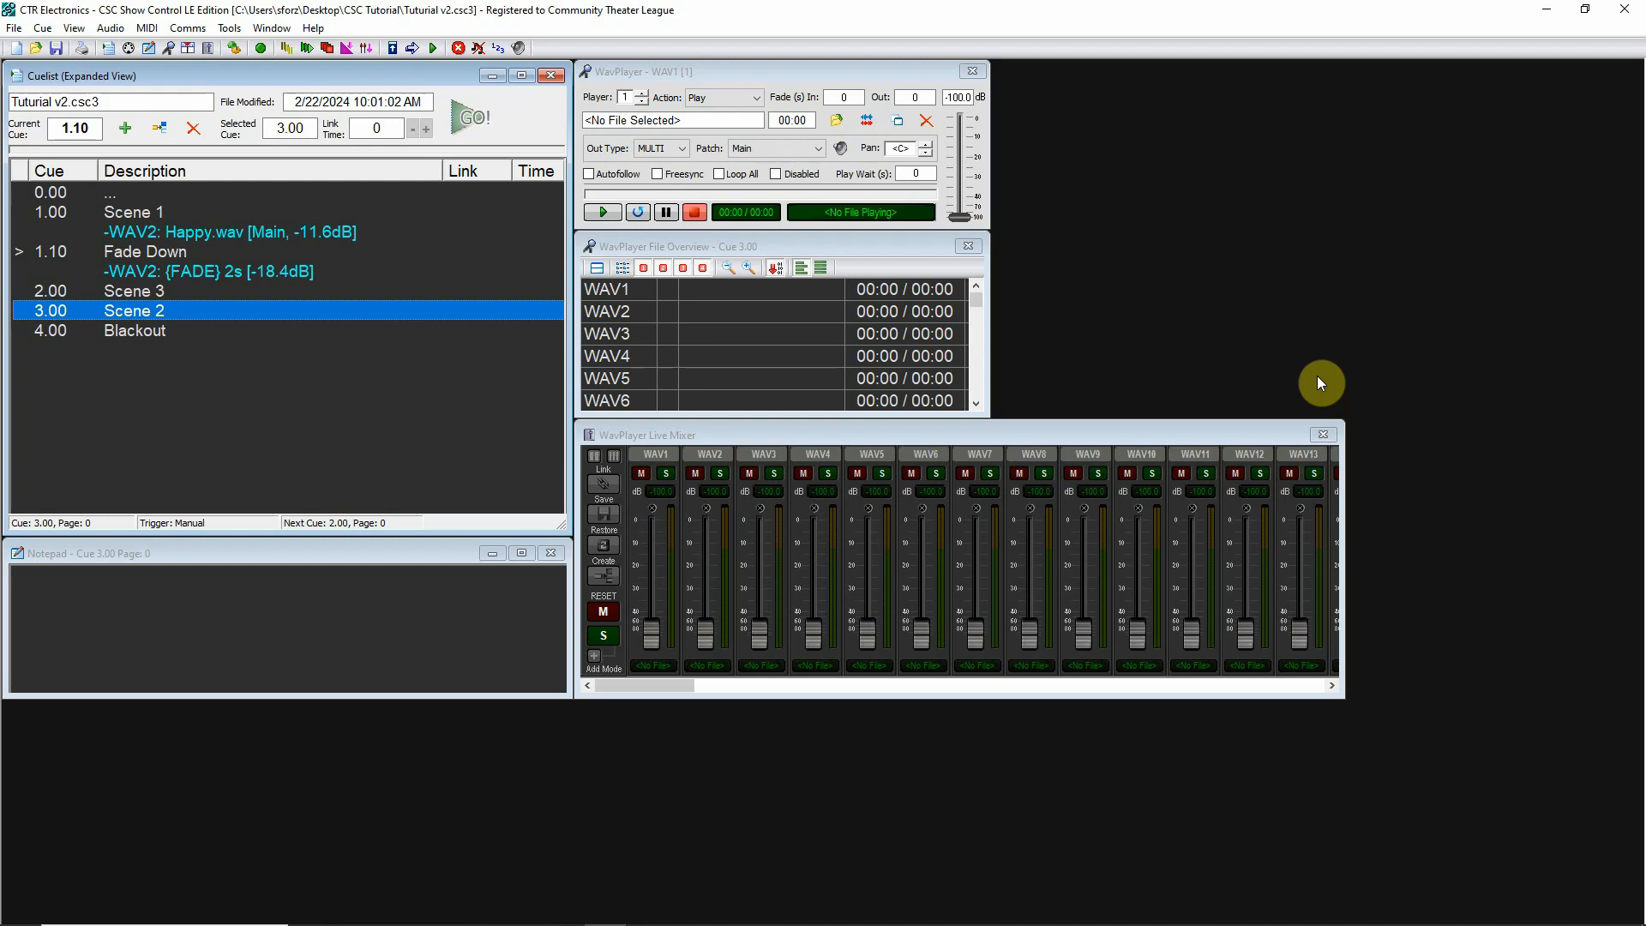
Step: Load Rain.wav from the CSC Tutorial folder into player WAV1 of cue 3.00, Scene 2
{"action": "left_click", "coordinate": [166, 296]}
{"action": "left_click", "coordinate": [169, 312]}
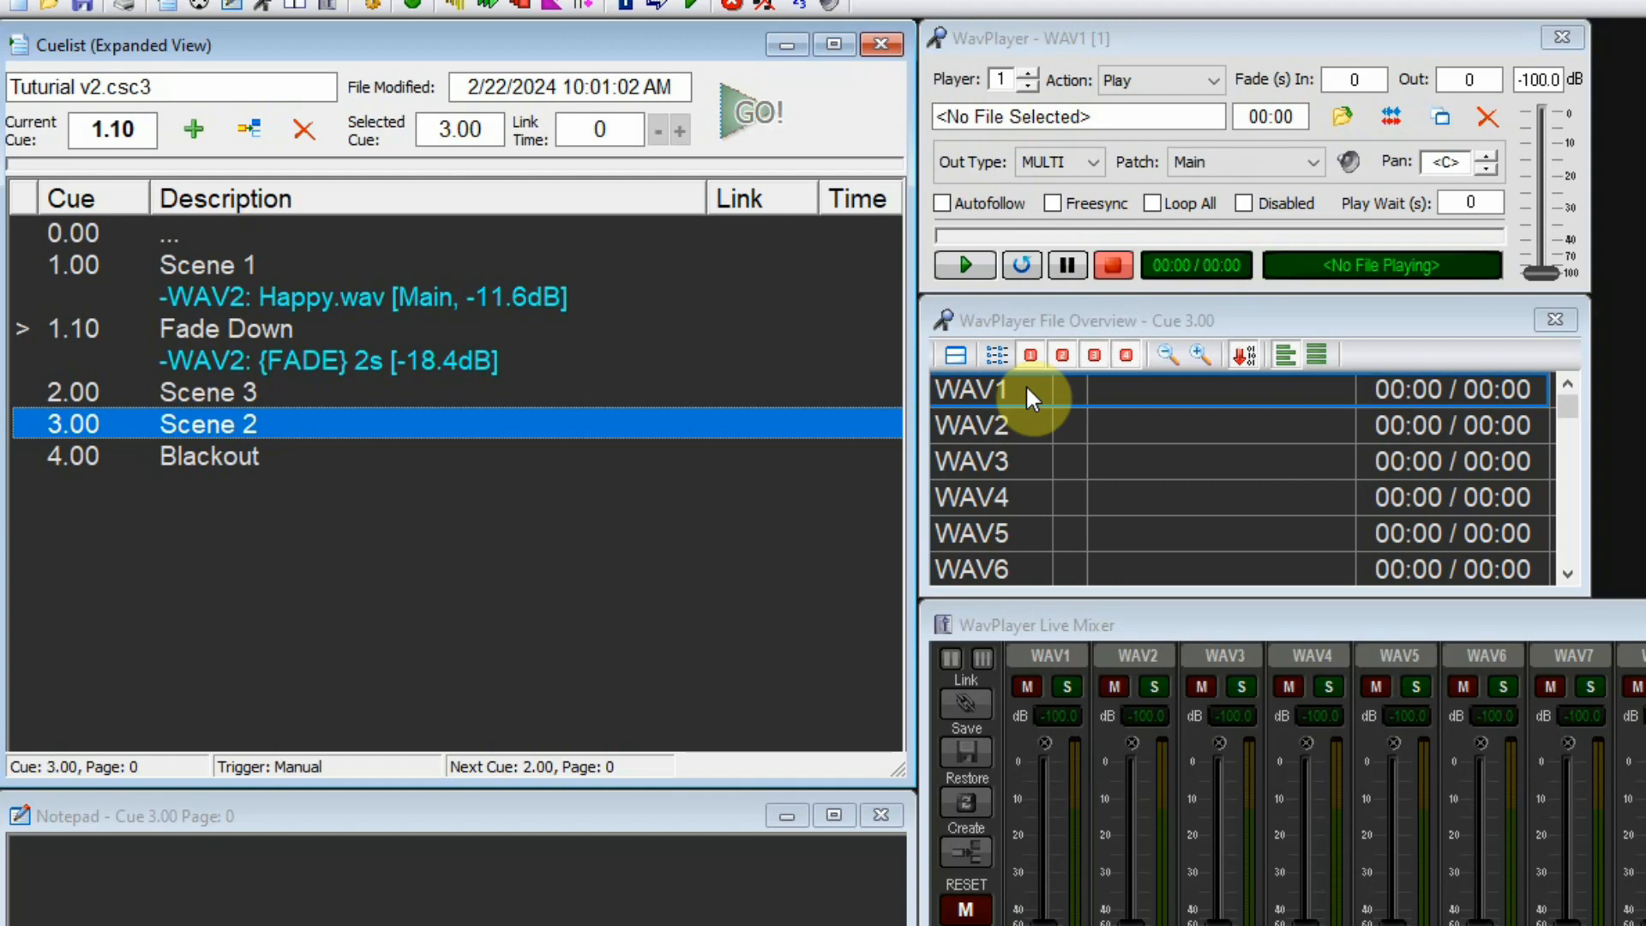
{"action": "left_click", "coordinate": [1344, 116]}
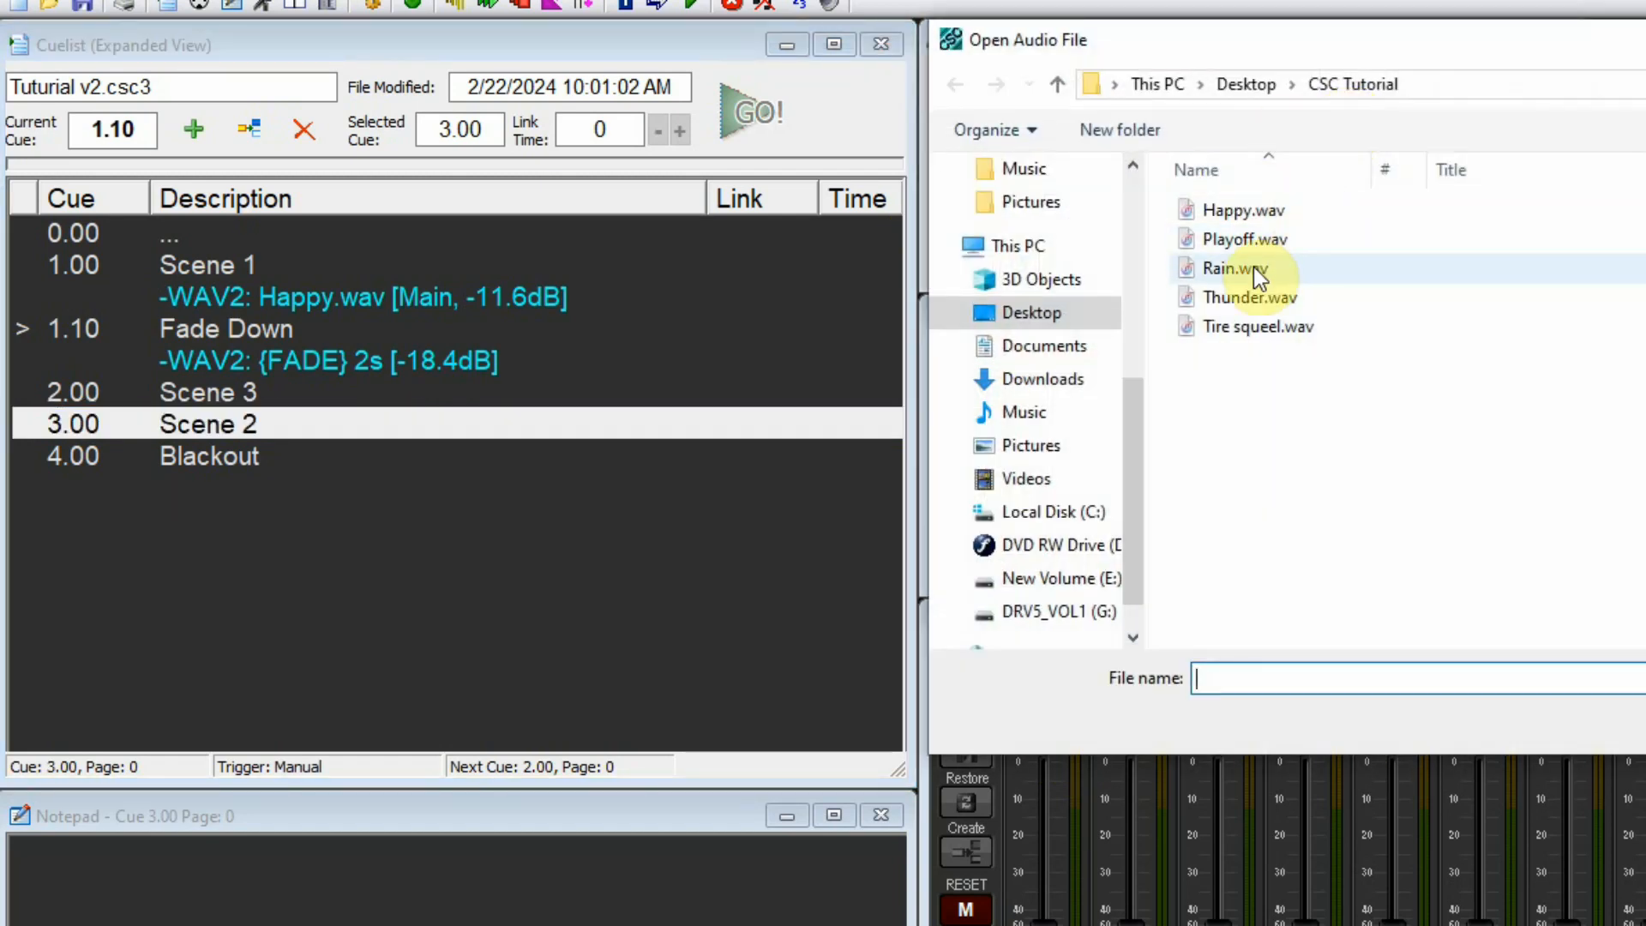
{"action": "double_click", "coordinate": [1254, 267]}
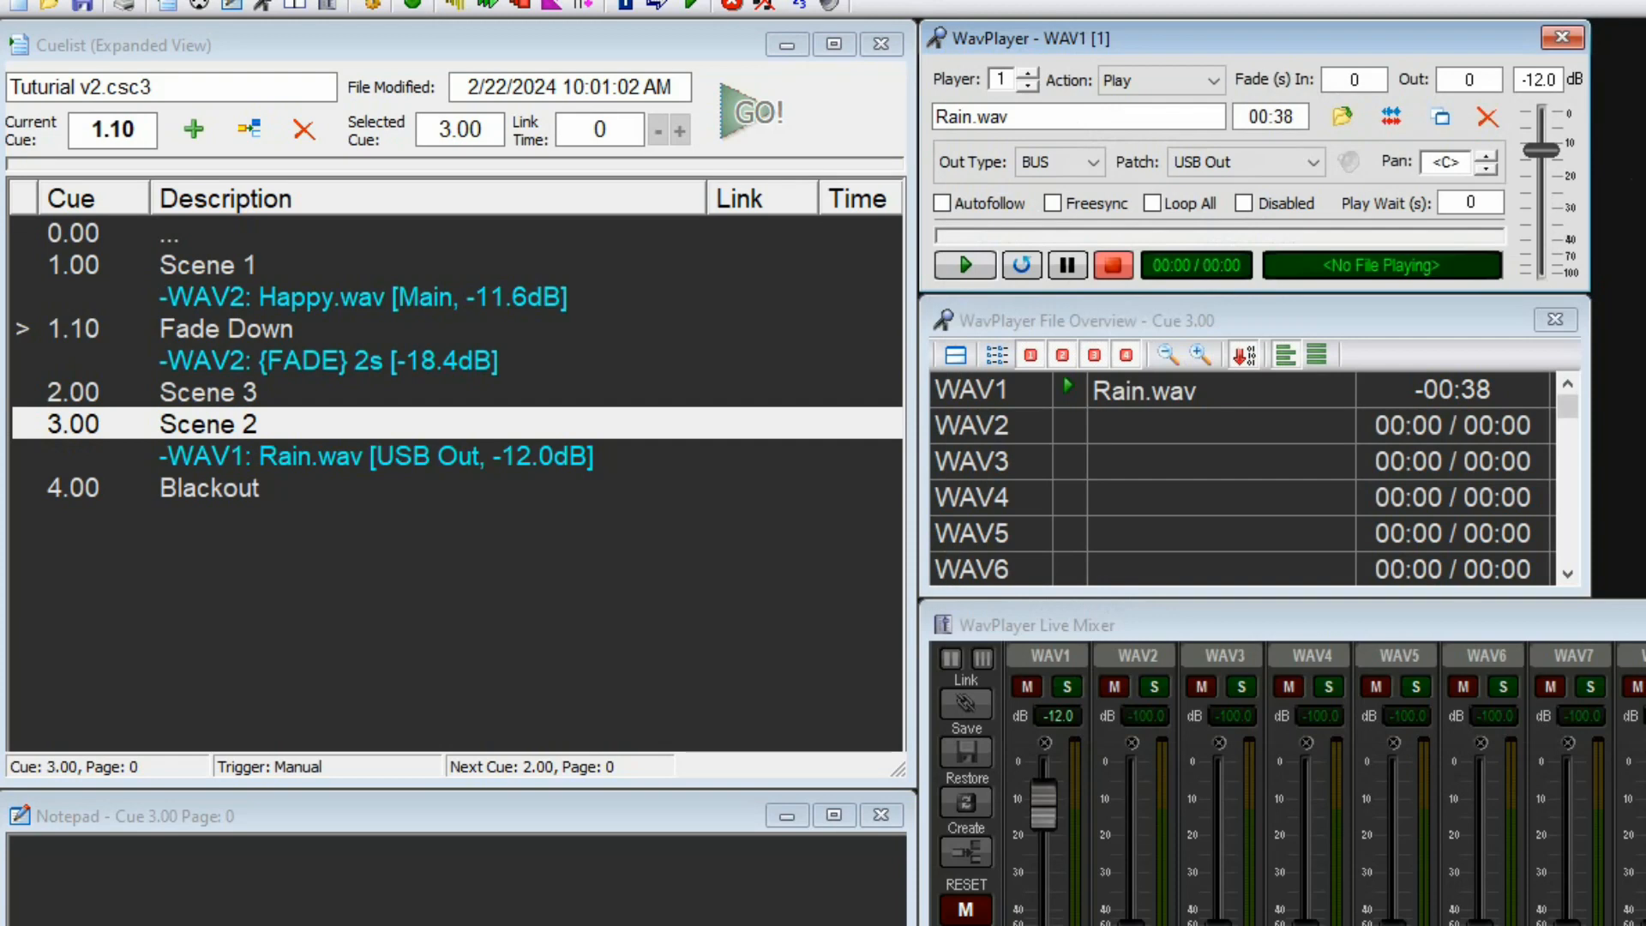
Step: Route the Rain.wav player to the Multi group Main and check its levels in the routing mixer
{"action": "left_click", "coordinate": [1085, 164]}
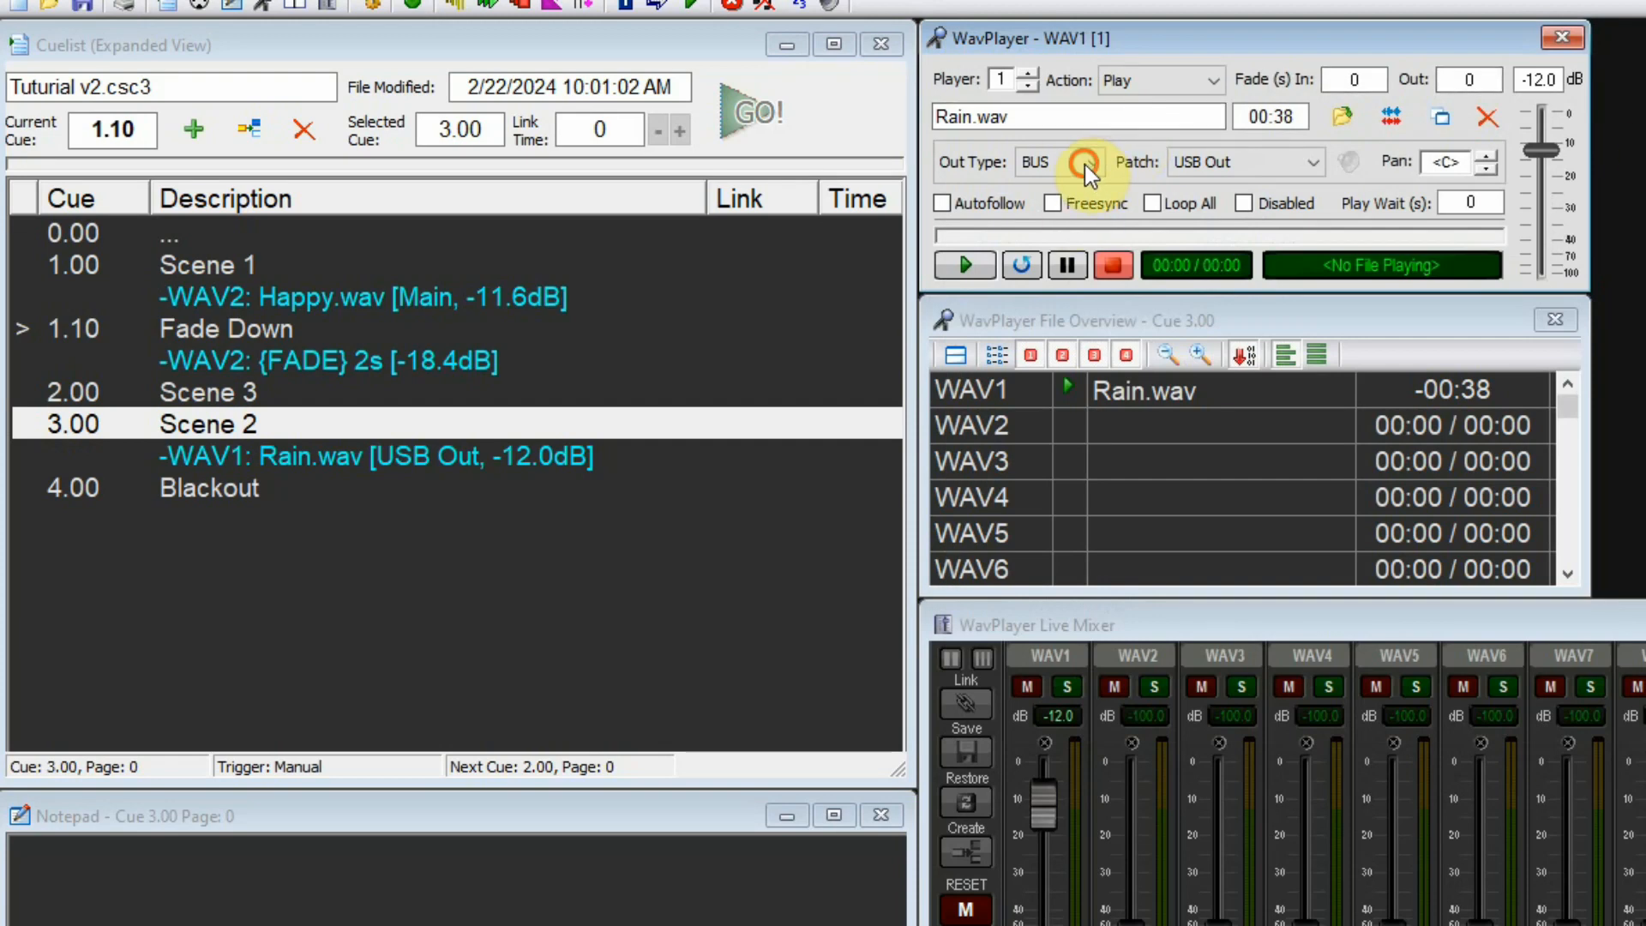
{"action": "mouse_move", "coordinate": [1097, 288]}
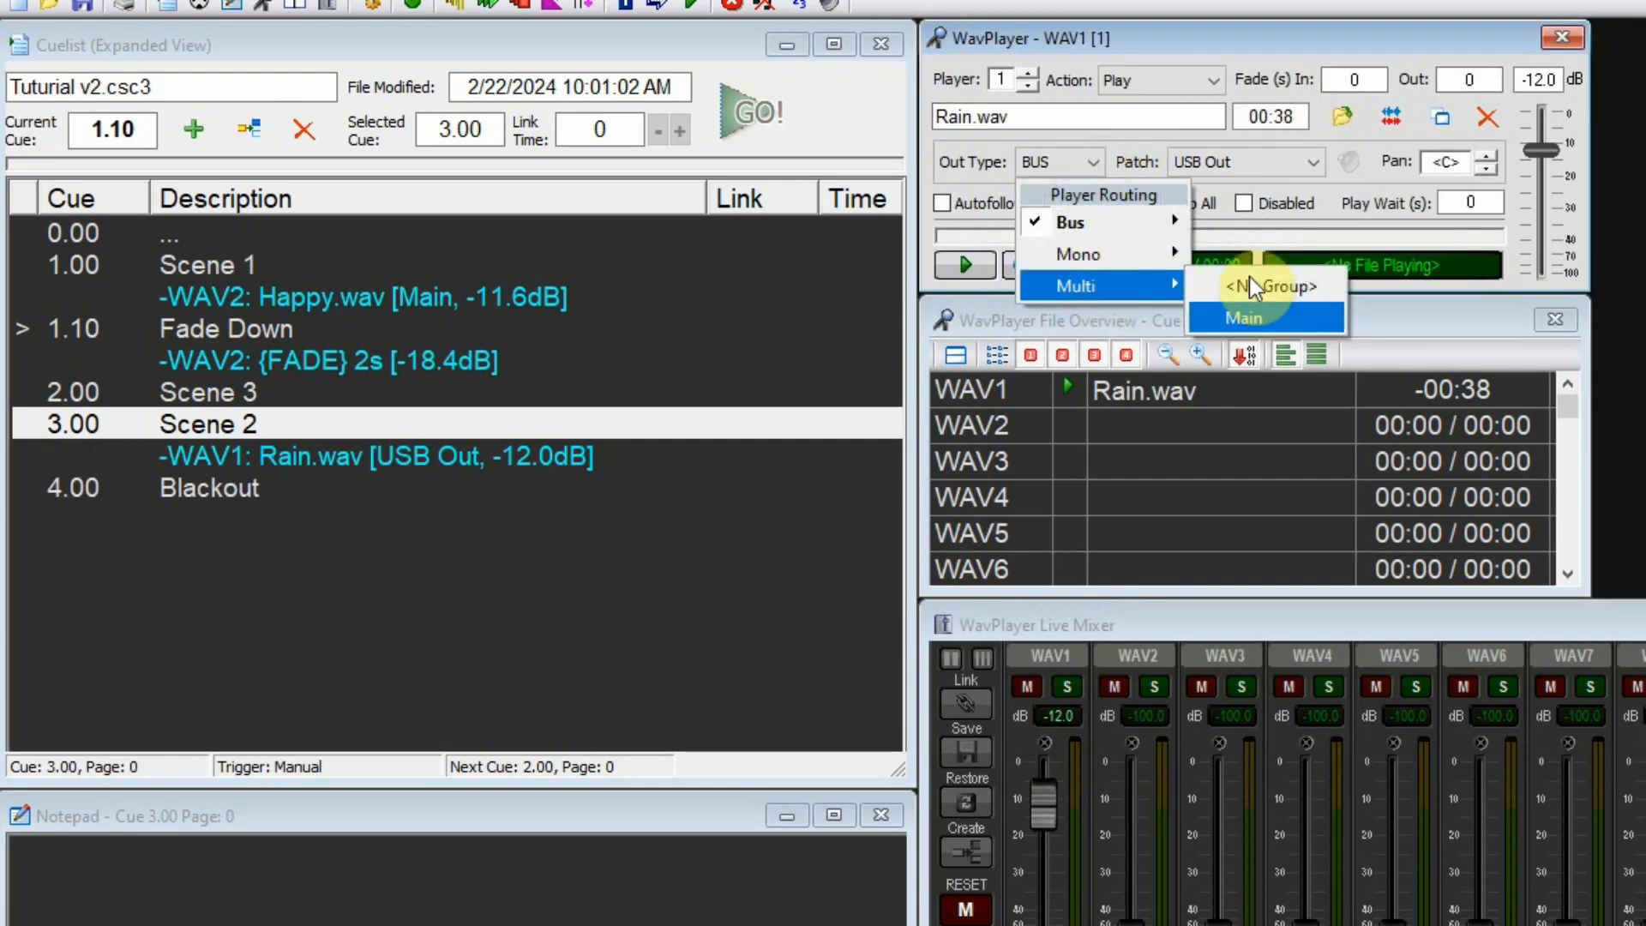
{"action": "left_click", "coordinate": [1253, 318]}
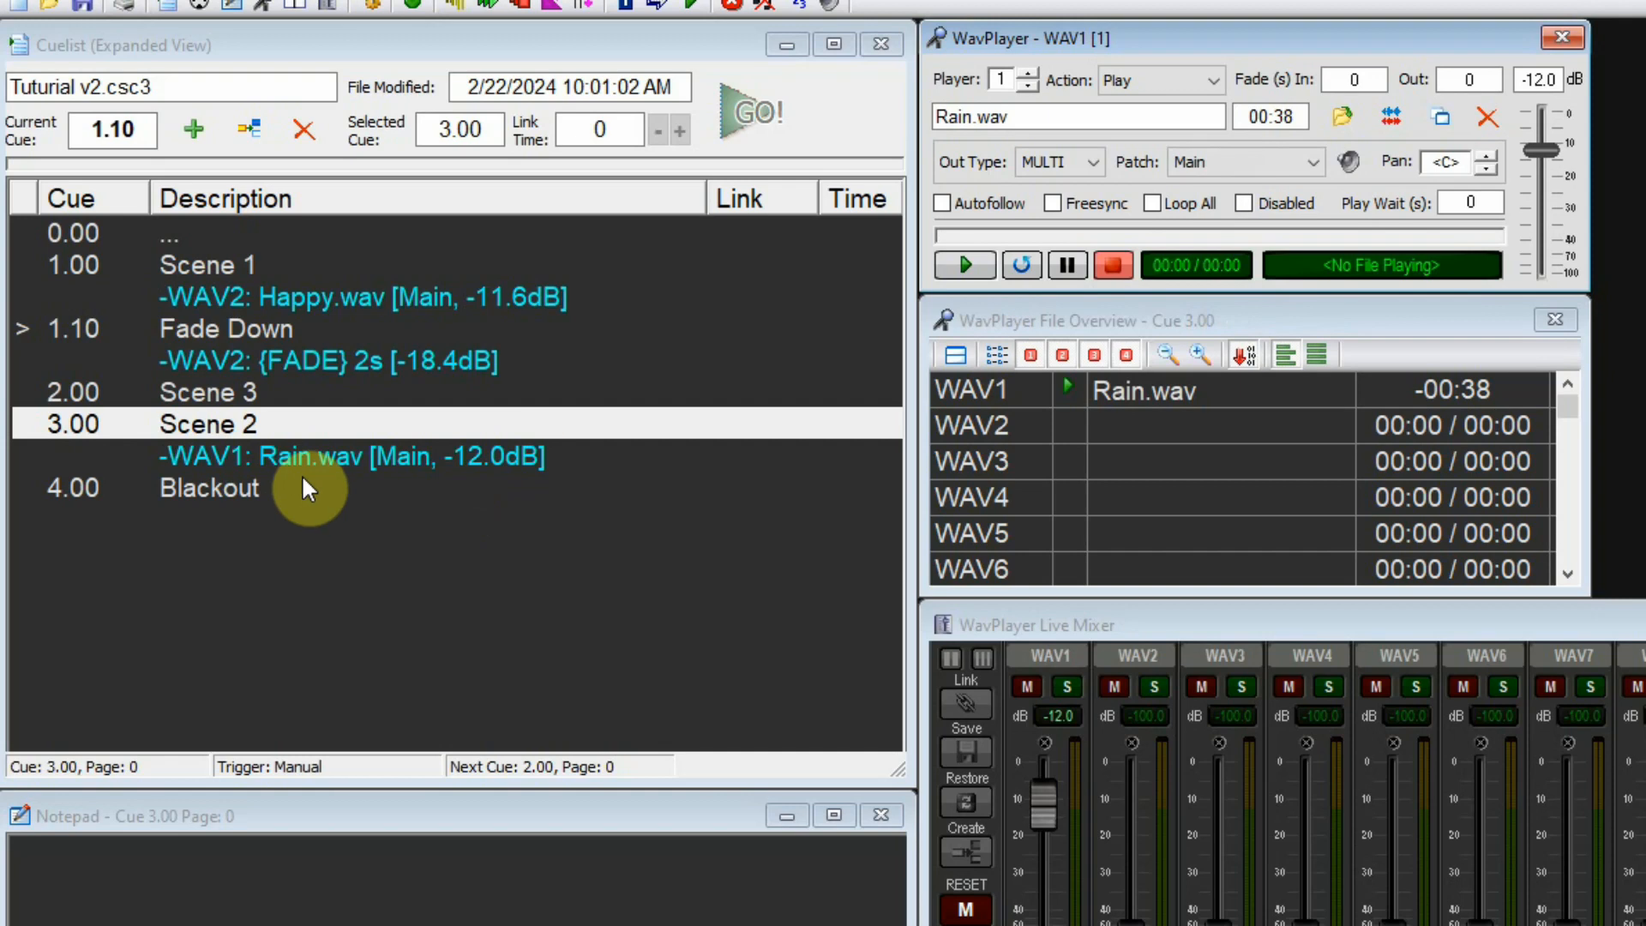
{"action": "left_click", "coordinate": [1350, 165]}
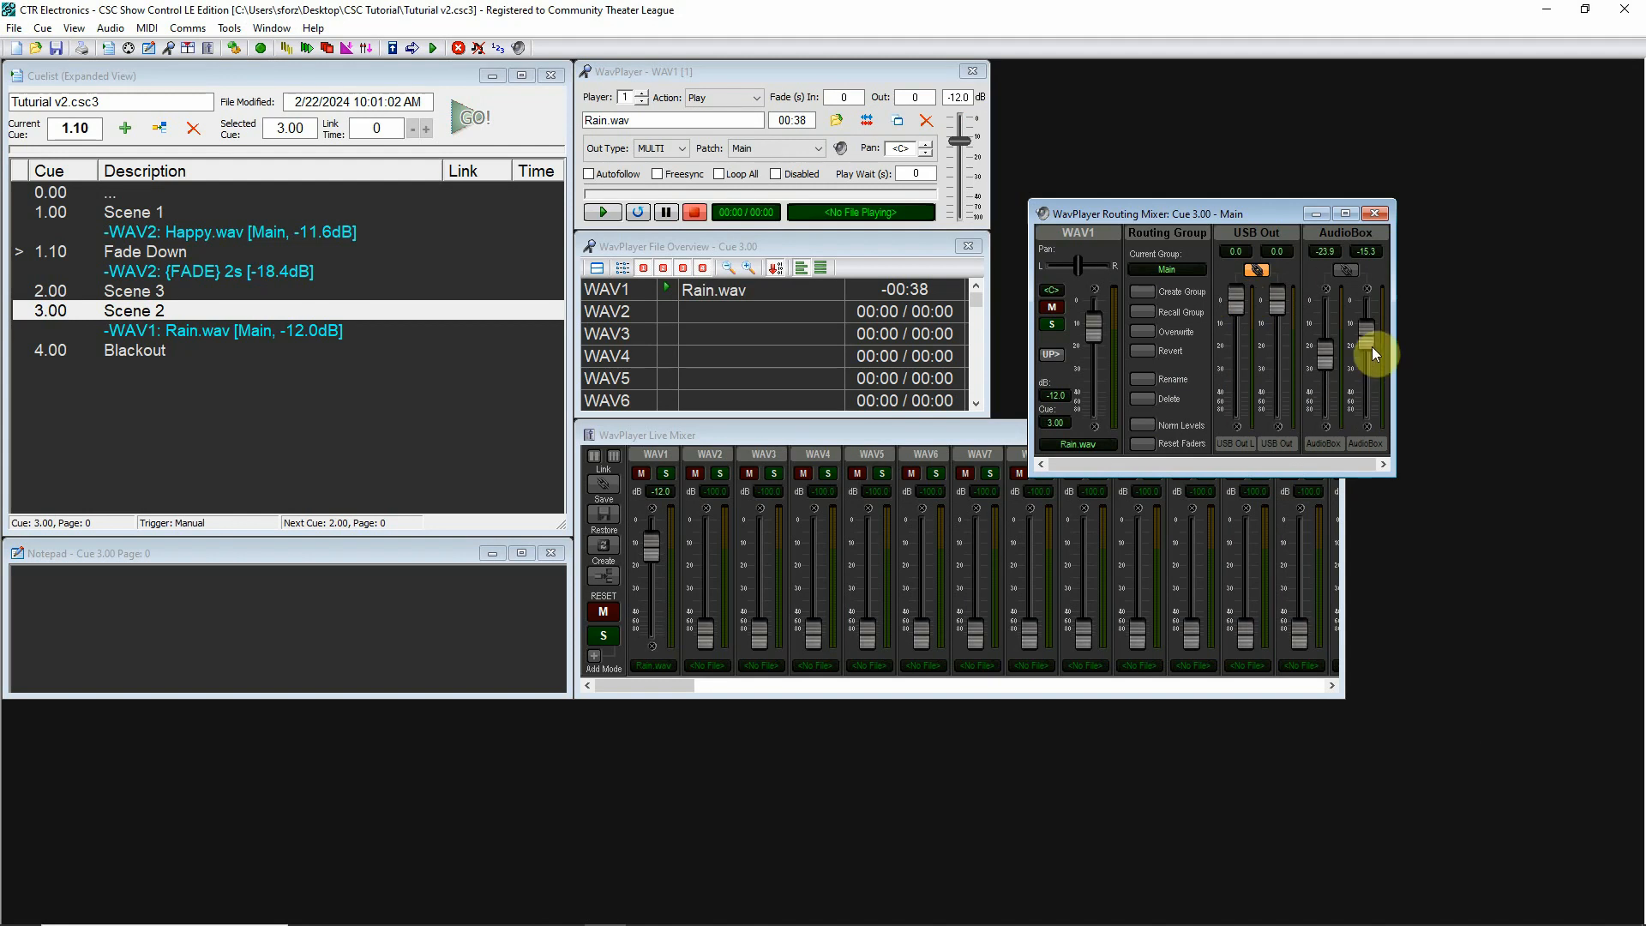
{"action": "left_click", "coordinate": [1374, 213]}
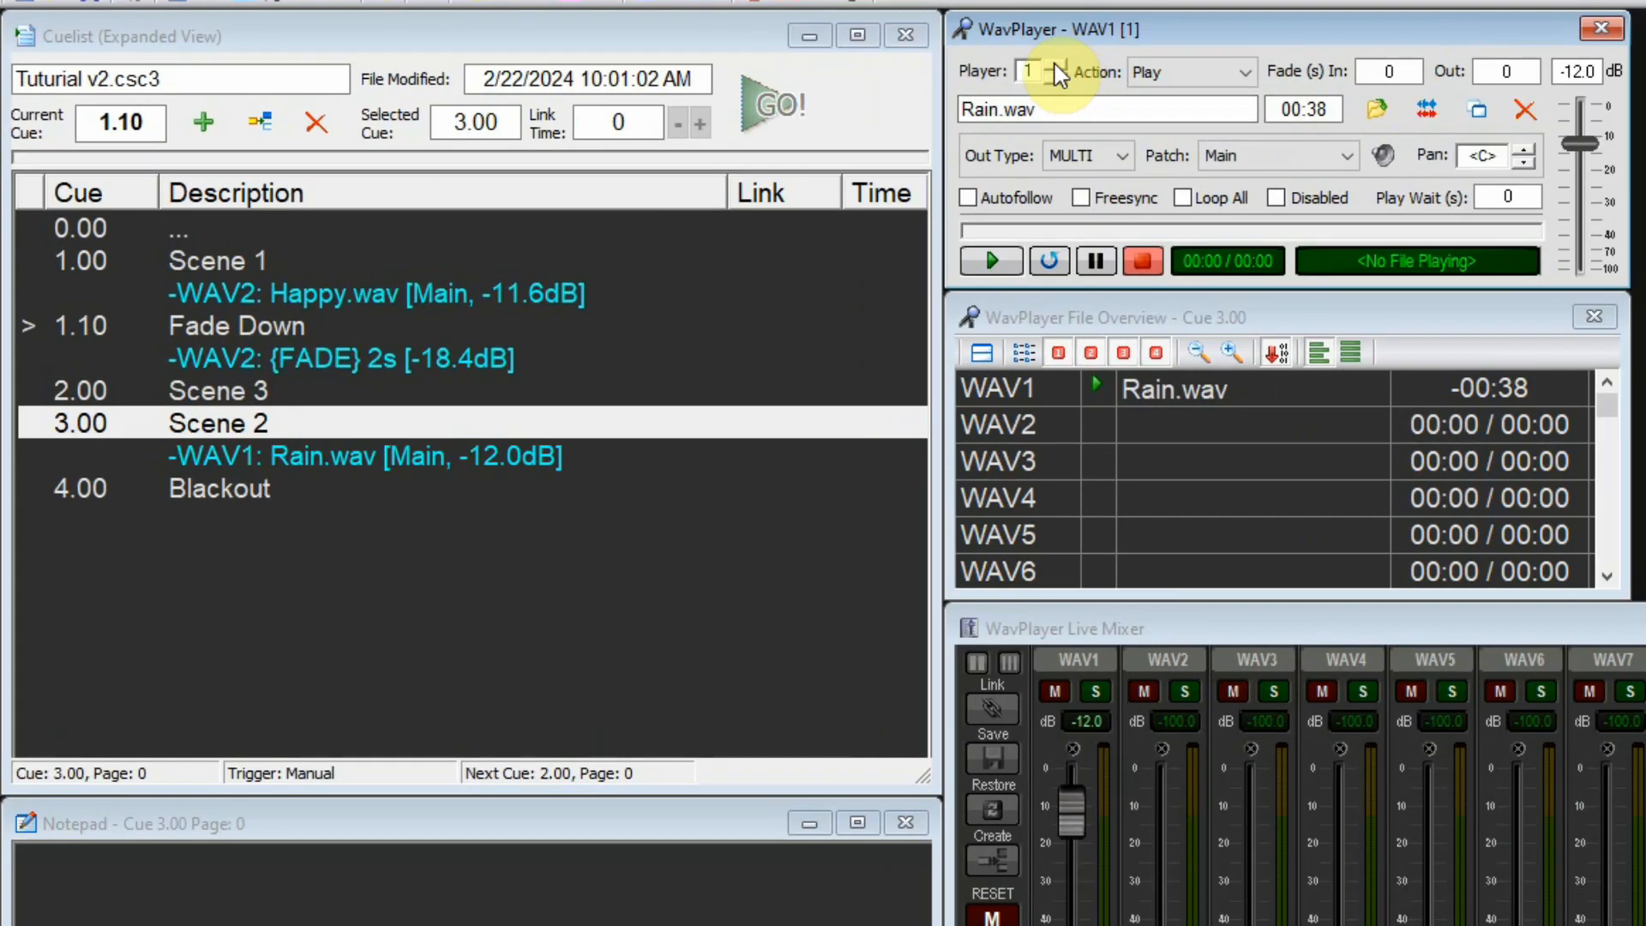
Step: Load Thunder.wav into player WAV2 of cue 3.00 and route it to the Multi group Main
{"action": "left_click", "coordinate": [1060, 76]}
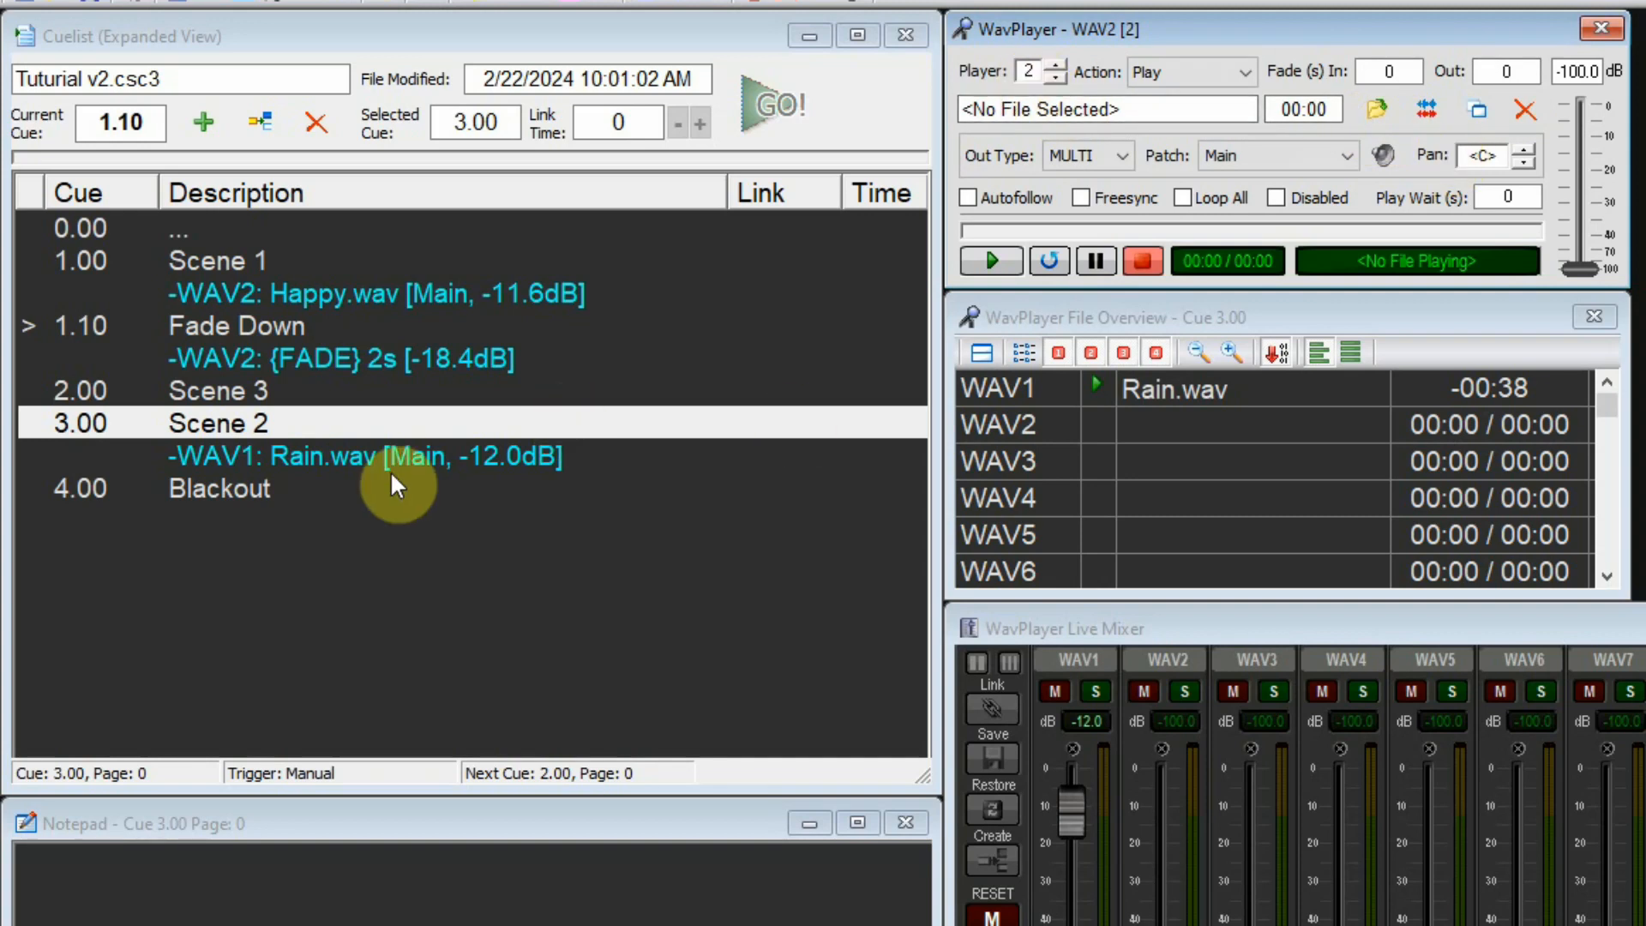
{"action": "left_click", "coordinate": [1377, 110]}
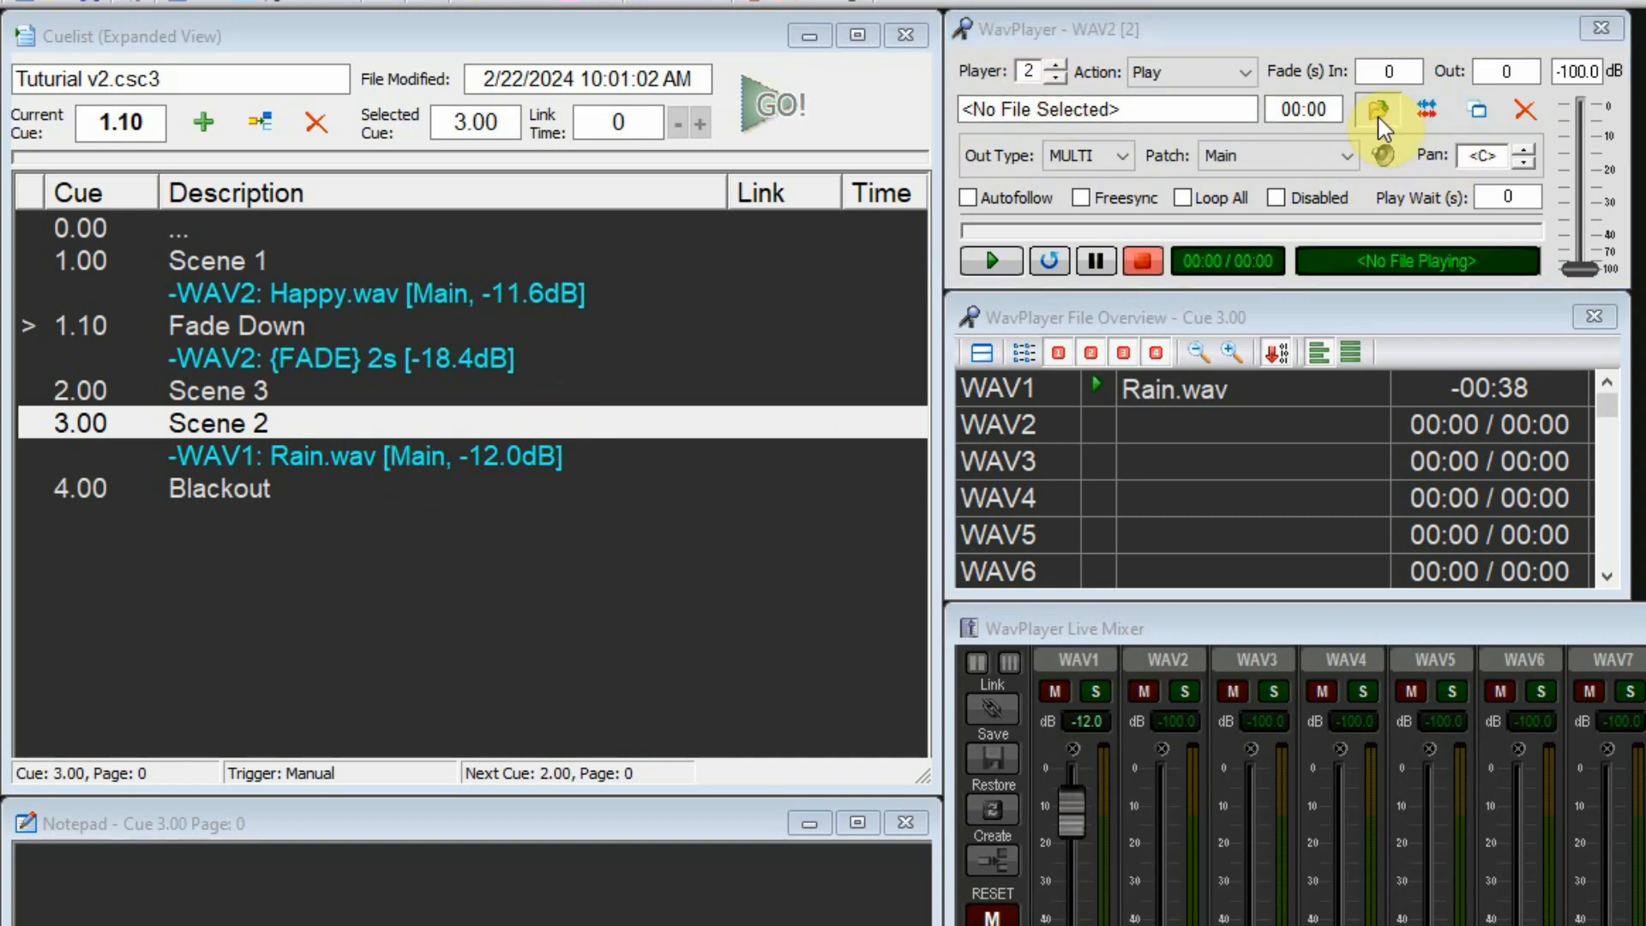
{"action": "left_click", "coordinate": [1264, 300]}
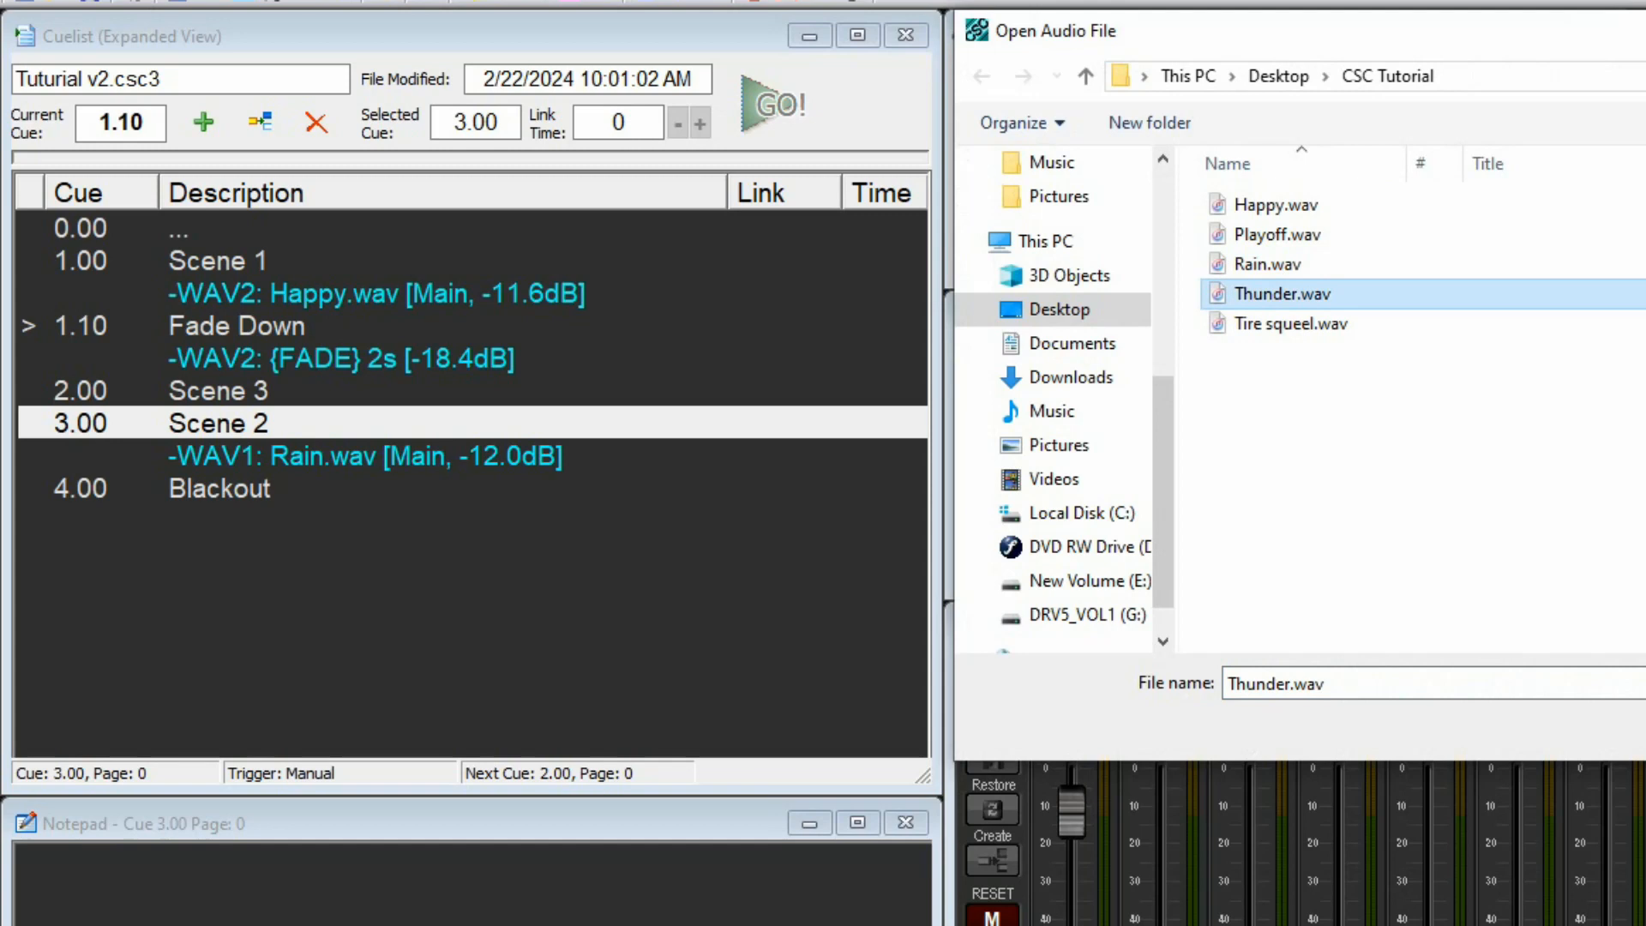
{"action": "key", "text": "Return"}
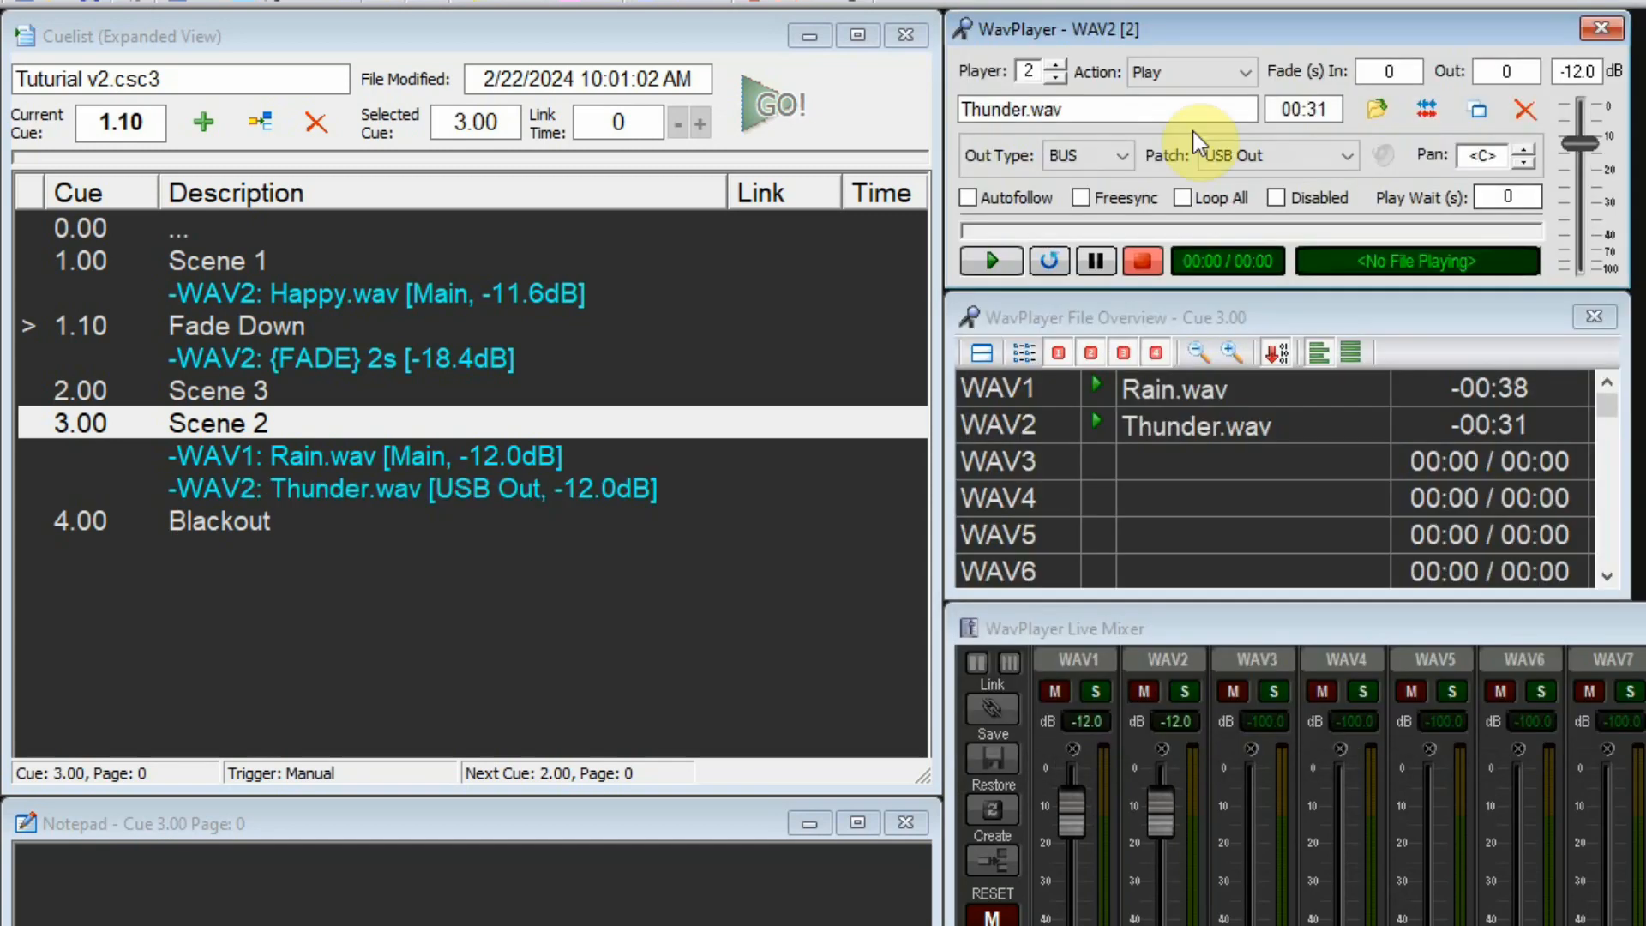
{"action": "left_click", "coordinate": [1108, 167]}
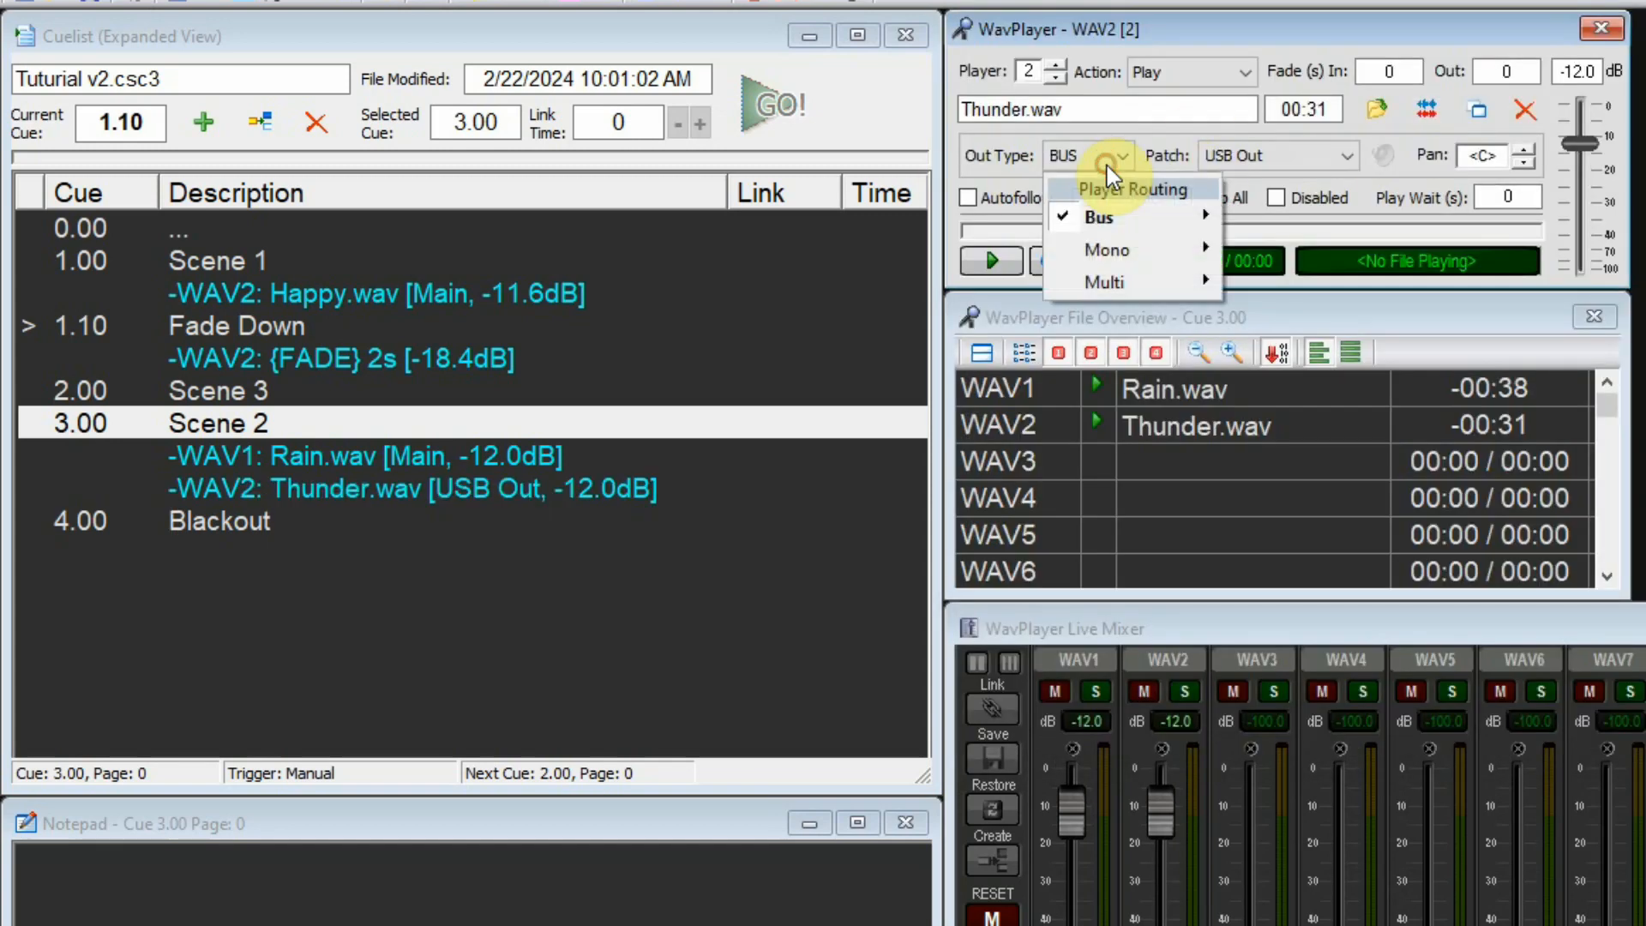
{"action": "mouse_move", "coordinate": [1114, 290]}
{"action": "left_click", "coordinate": [1293, 317]}
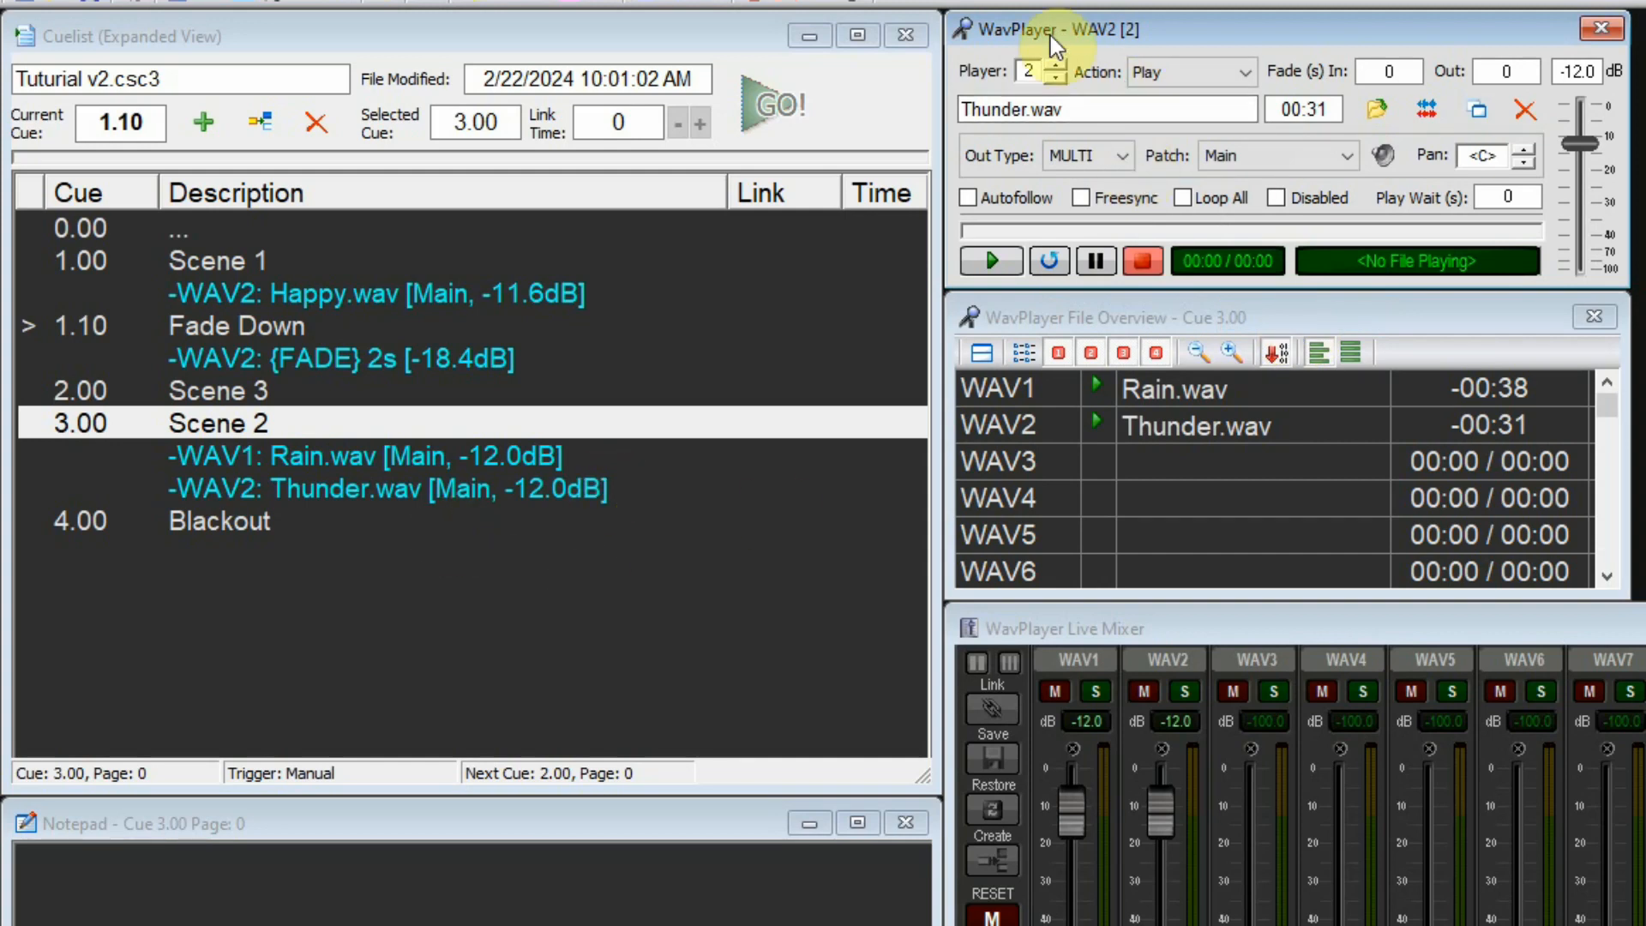
Step: Load Tire squeel.wav into player WAV3 of cue 3.00 and route it to the Multi group Main
{"action": "left_click", "coordinate": [1057, 63]}
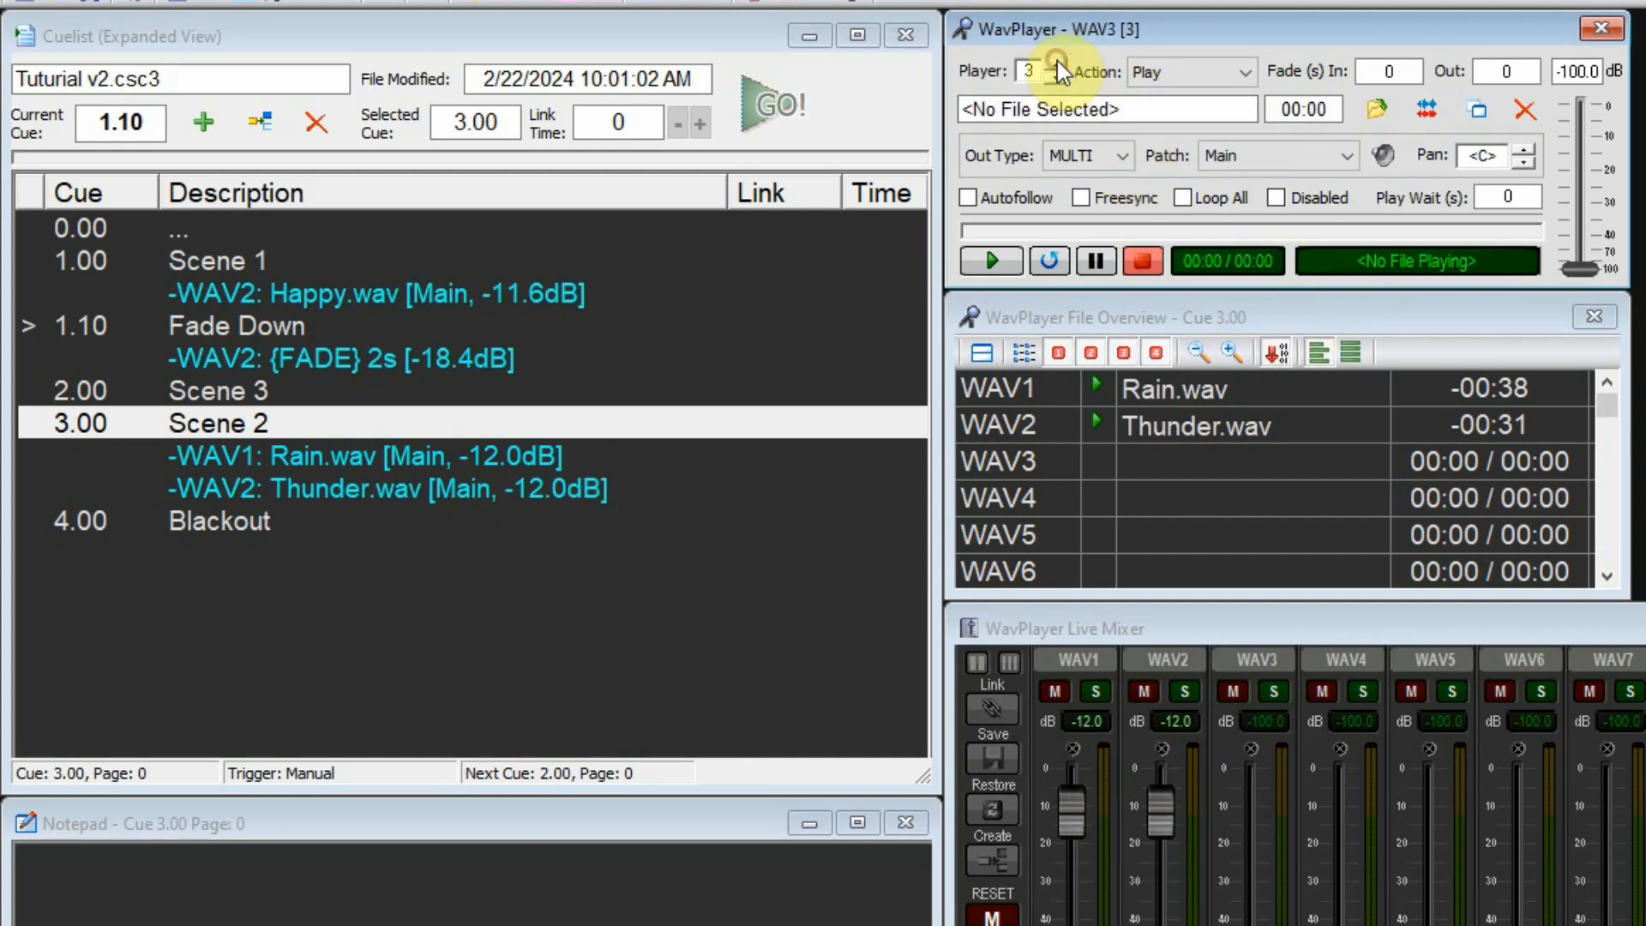
{"action": "left_click", "coordinate": [1374, 109]}
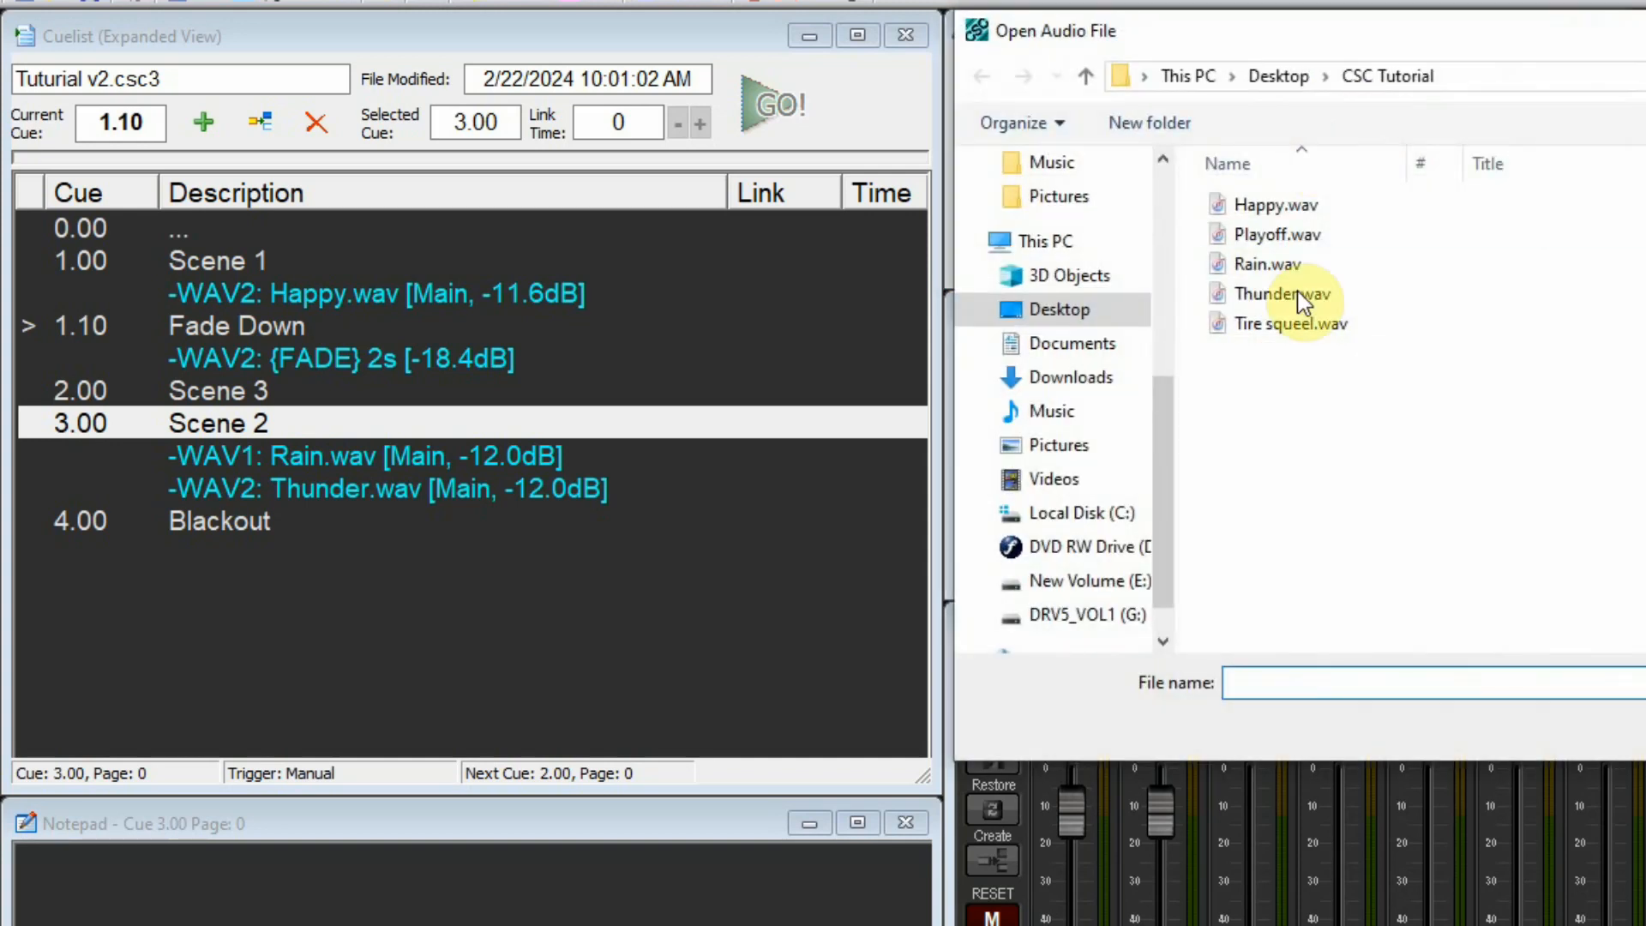
{"action": "left_click", "coordinate": [1282, 324]}
{"action": "key", "text": "Return"}
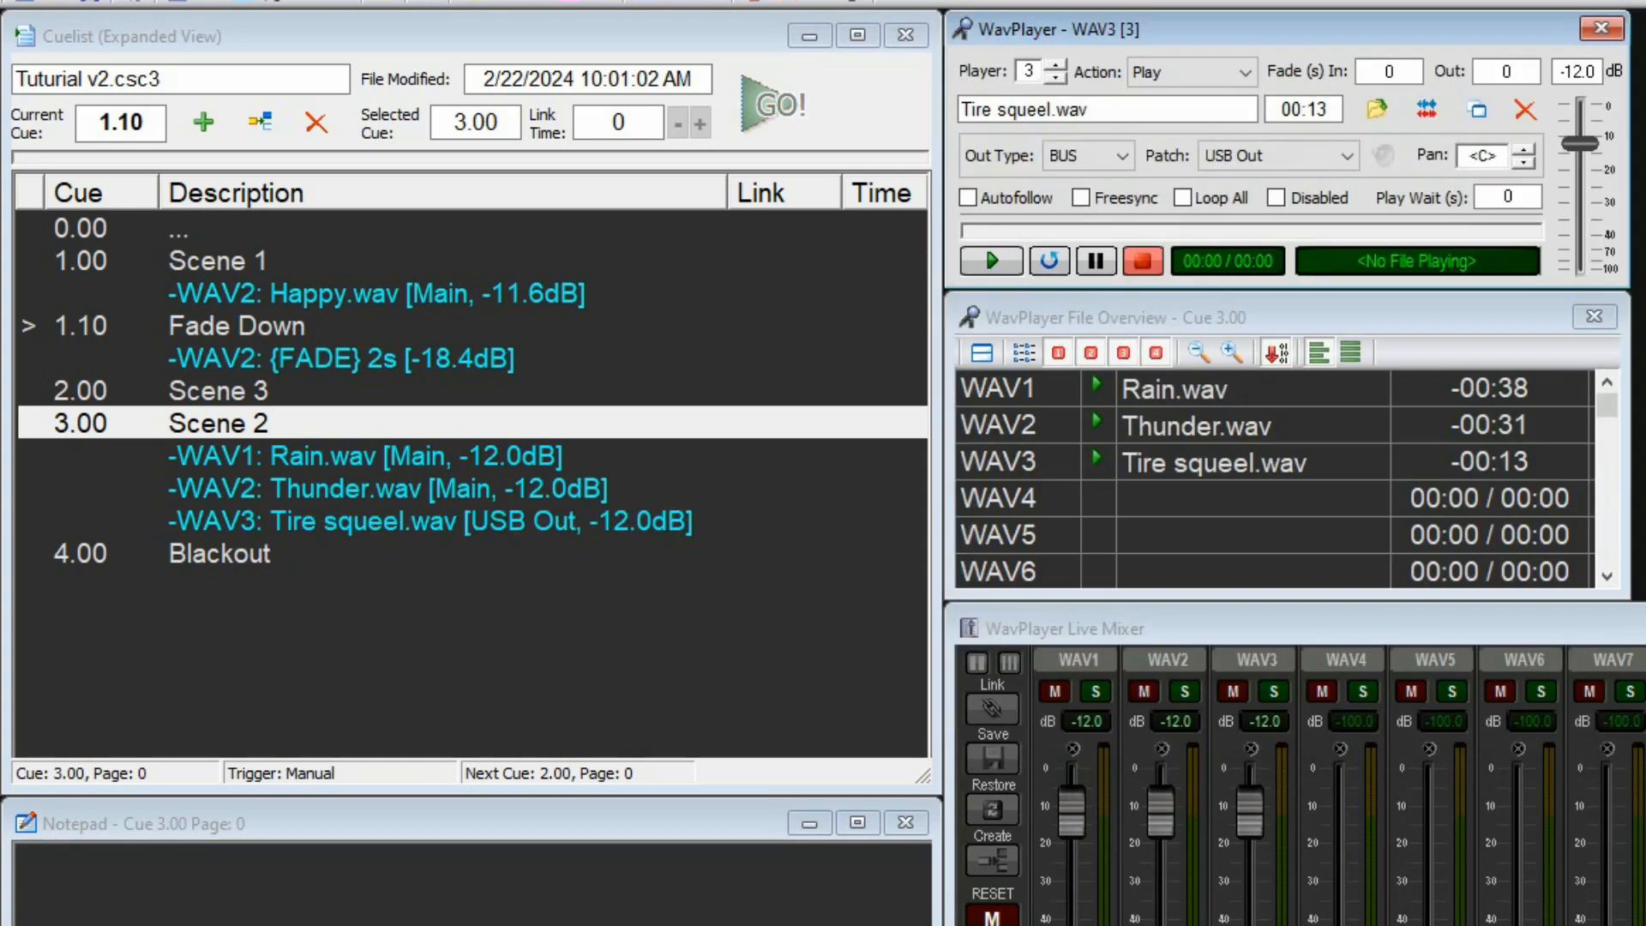
{"action": "left_click", "coordinate": [1122, 156]}
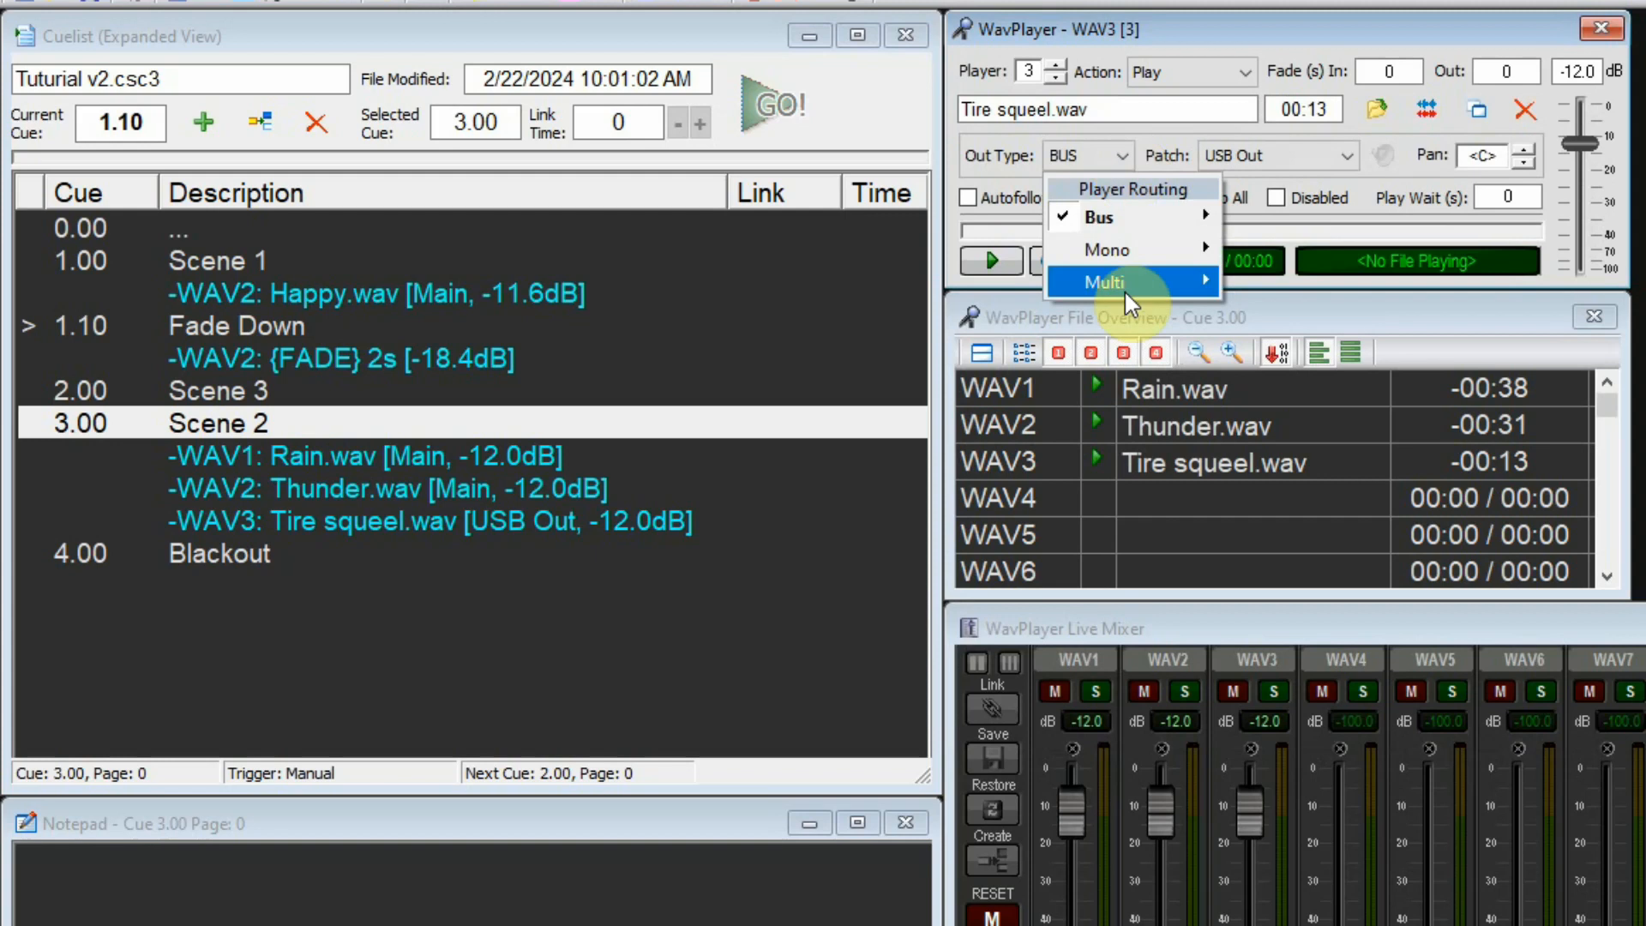
{"action": "mouse_move", "coordinate": [1115, 283]}
{"action": "left_click", "coordinate": [1278, 317]}
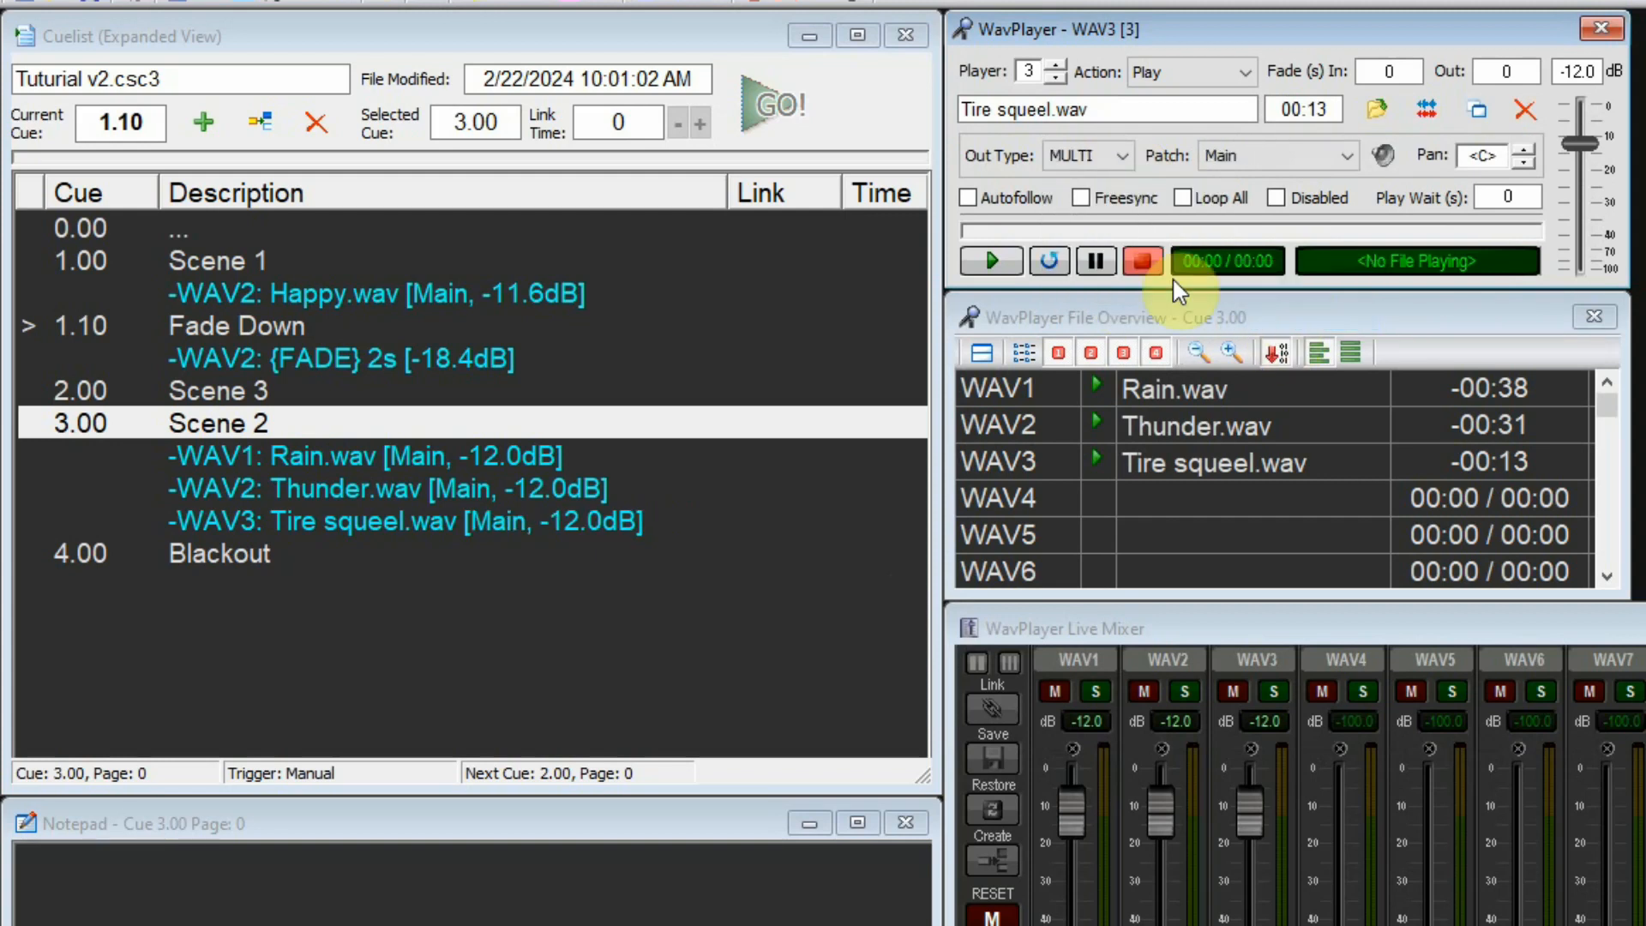
Step: Show the timeline for cue 3.00, Scene 2, and move its window up over the player windows
{"action": "left_click", "coordinate": [342, 420]}
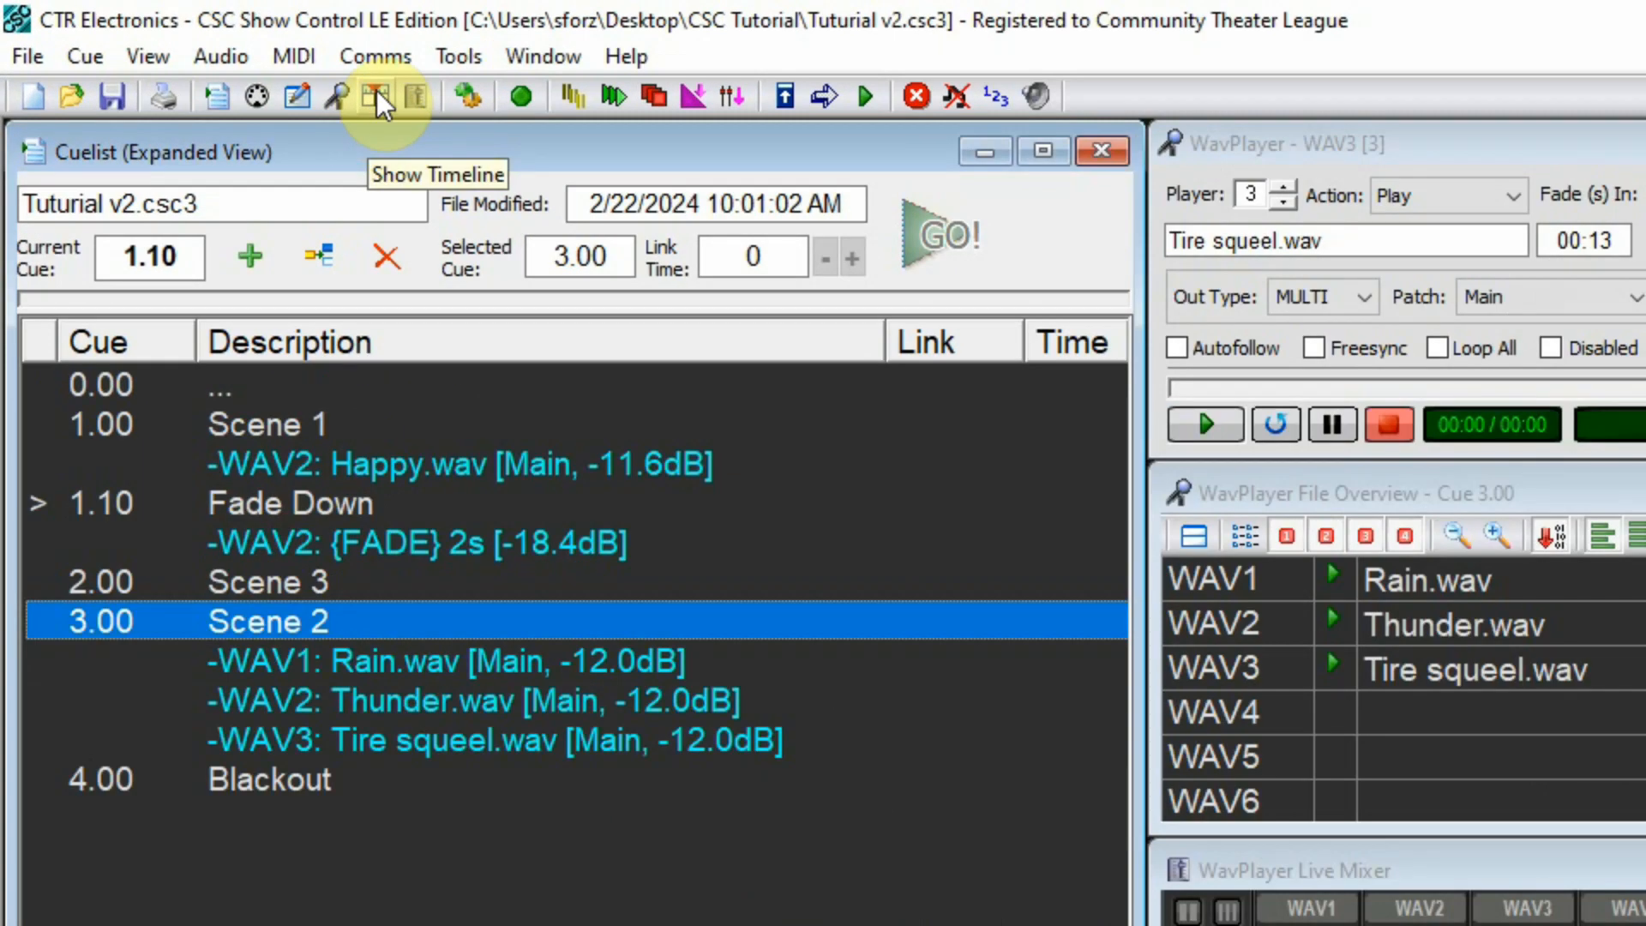
{"action": "left_click", "coordinate": [373, 96]}
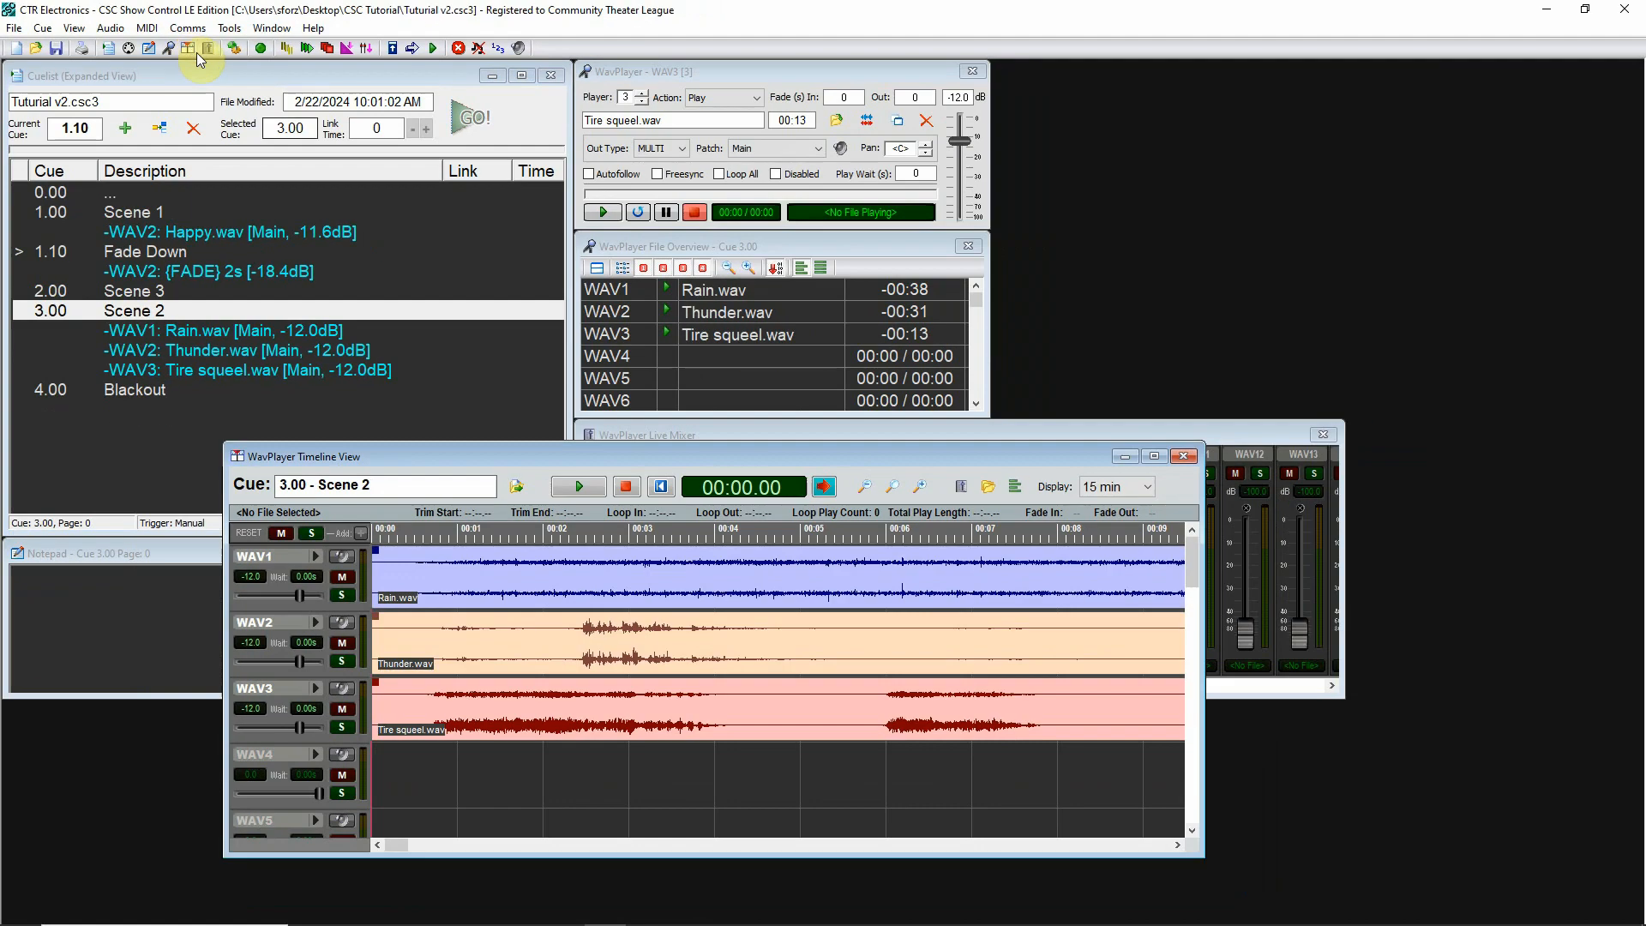
{"action": "left_click_drag", "start_coordinate": [678, 456], "coordinate": [755, 162]}
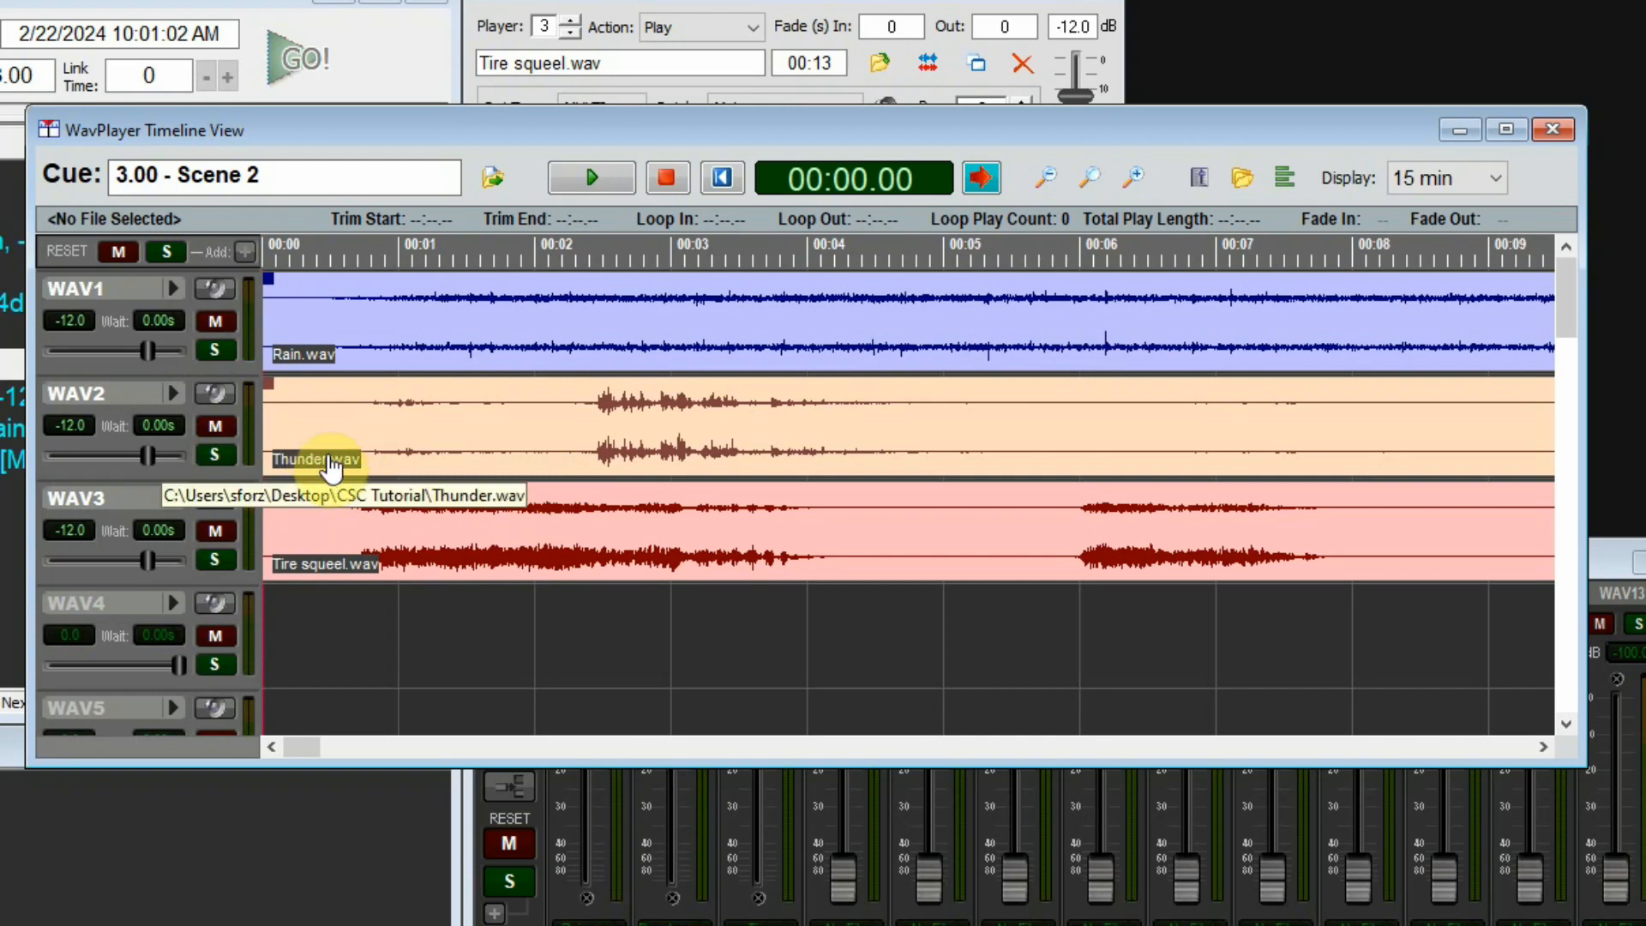
Step: Shift the Thunder.wav clip to start at about 3.67 s and trim its beginning by about 2.15 s
{"action": "left_click", "coordinate": [303, 435]}
{"action": "left_click_drag", "start_coordinate": [301, 437], "coordinate": [808, 426]}
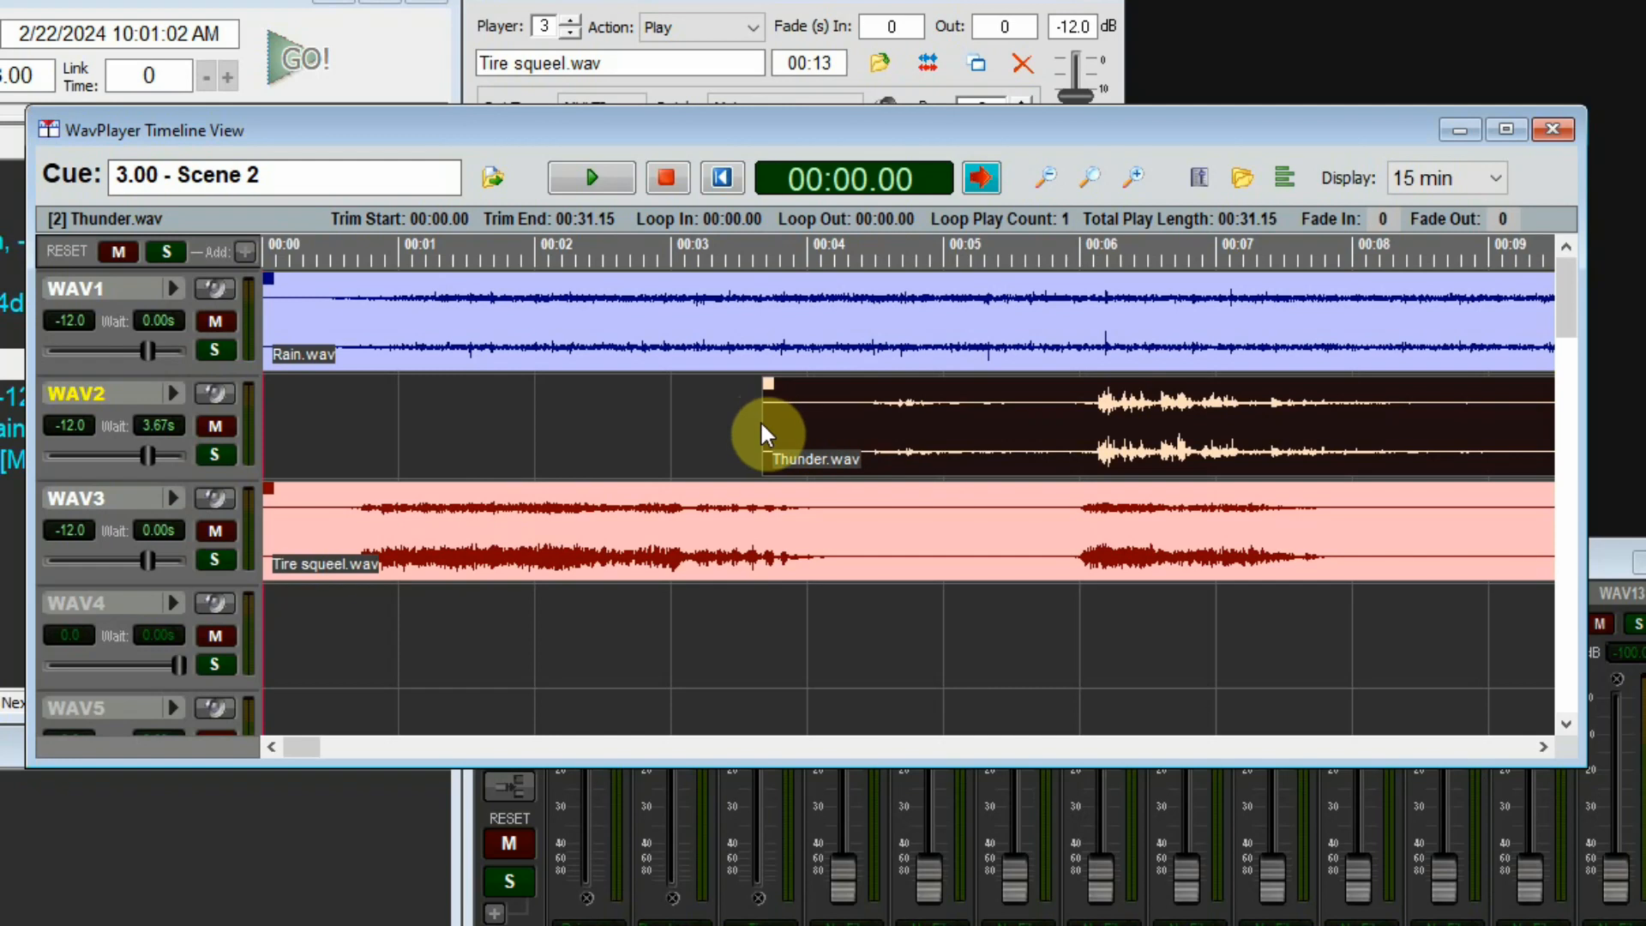
{"action": "left_click_drag", "start_coordinate": [763, 431], "coordinate": [1057, 451]}
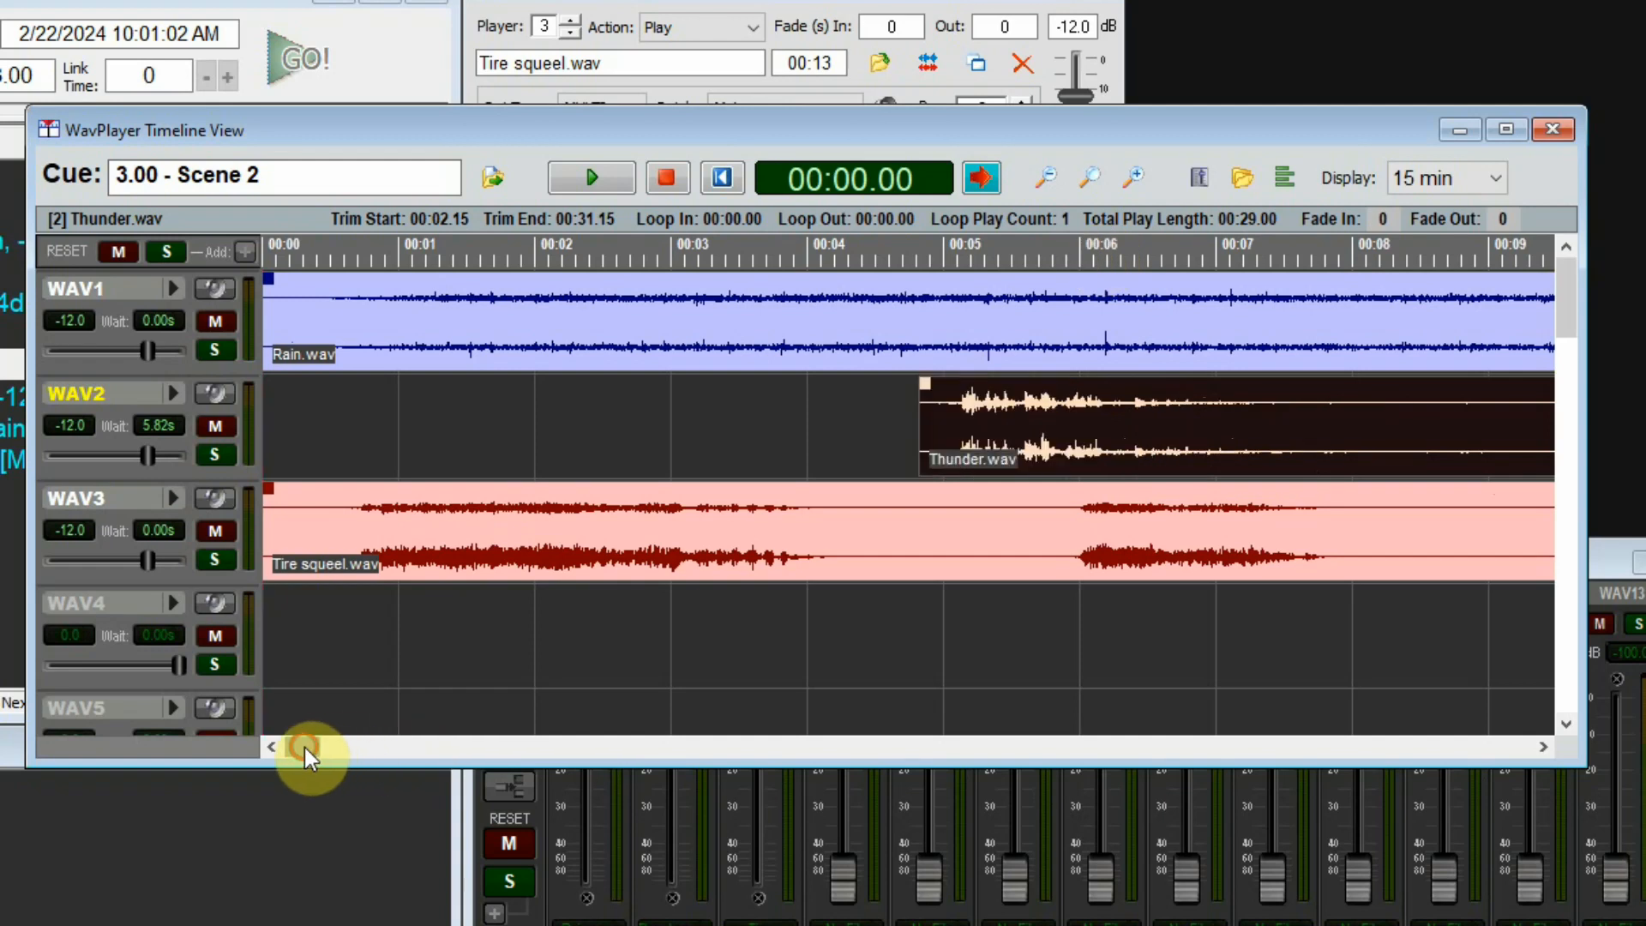
Step: Shorten the end of the Thunder.wav clip in stages to a trim end of about 14.37 s
{"action": "left_click_drag", "start_coordinate": [306, 747], "coordinate": [340, 753]}
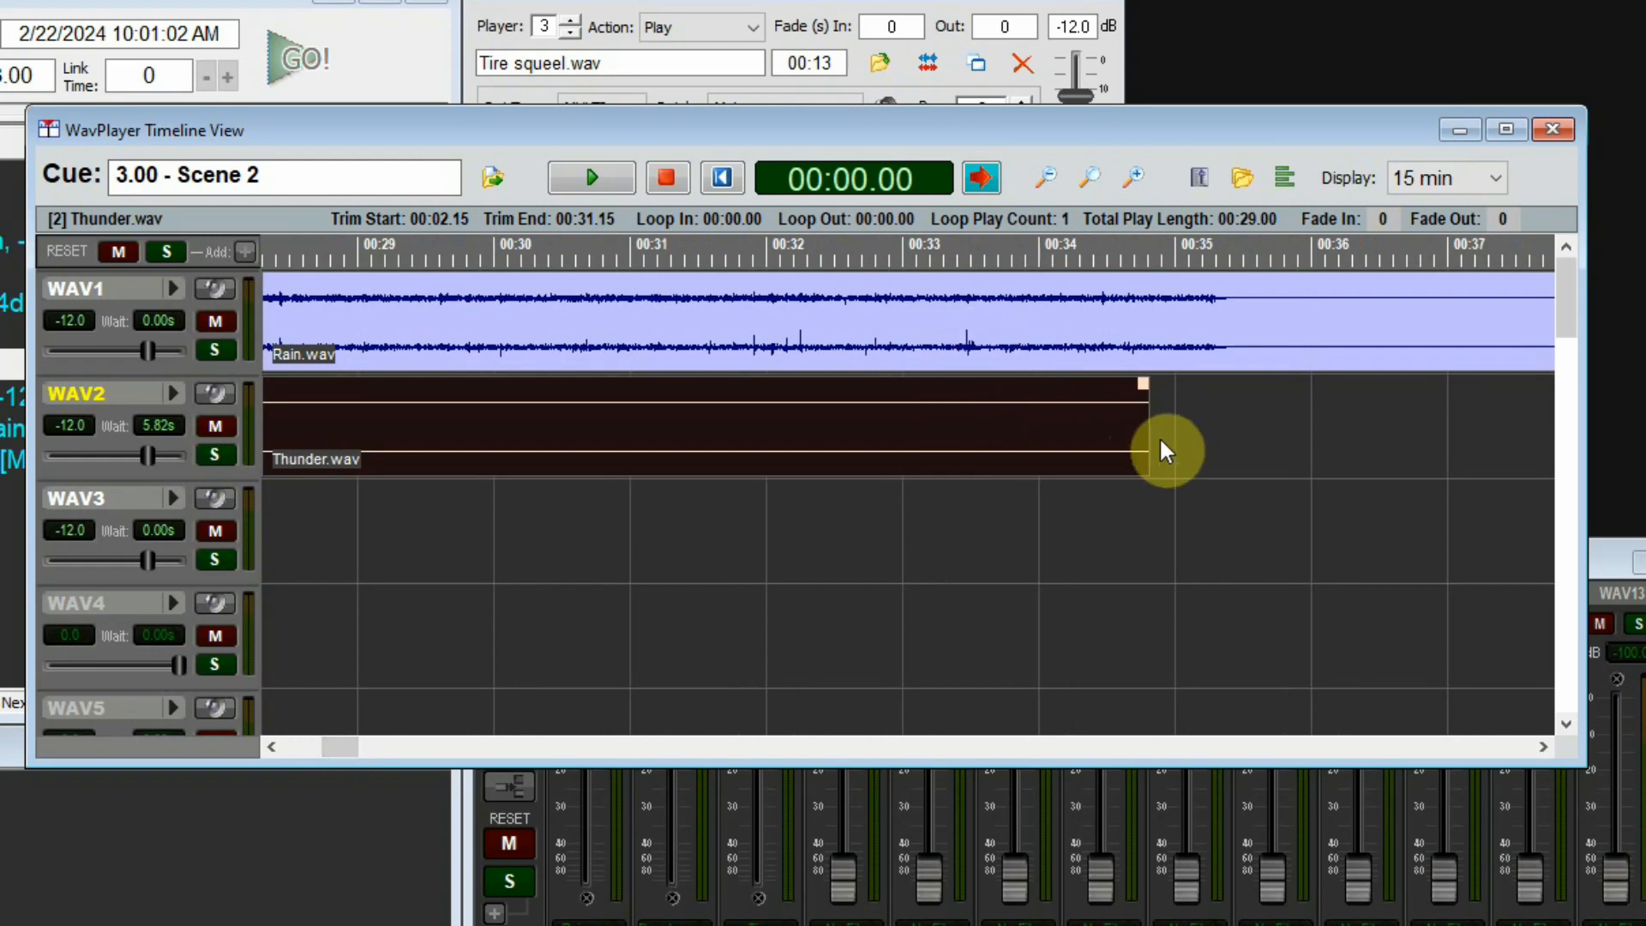
{"action": "left_click_drag", "start_coordinate": [1147, 425], "coordinate": [306, 477]}
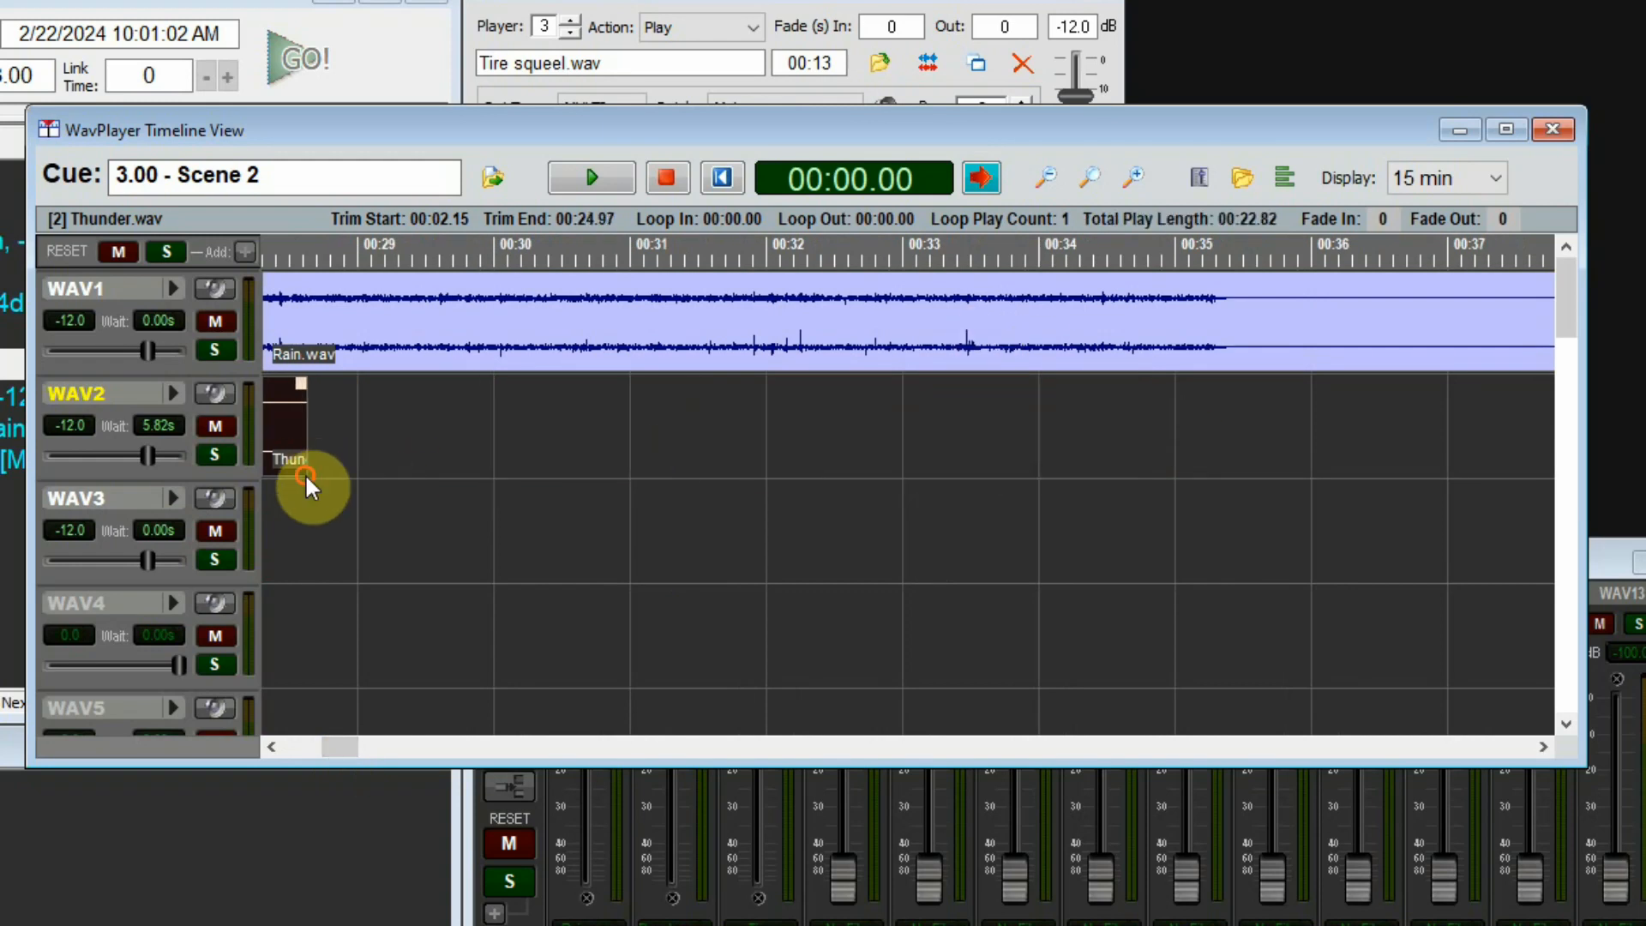
{"action": "left_click", "coordinate": [312, 747]}
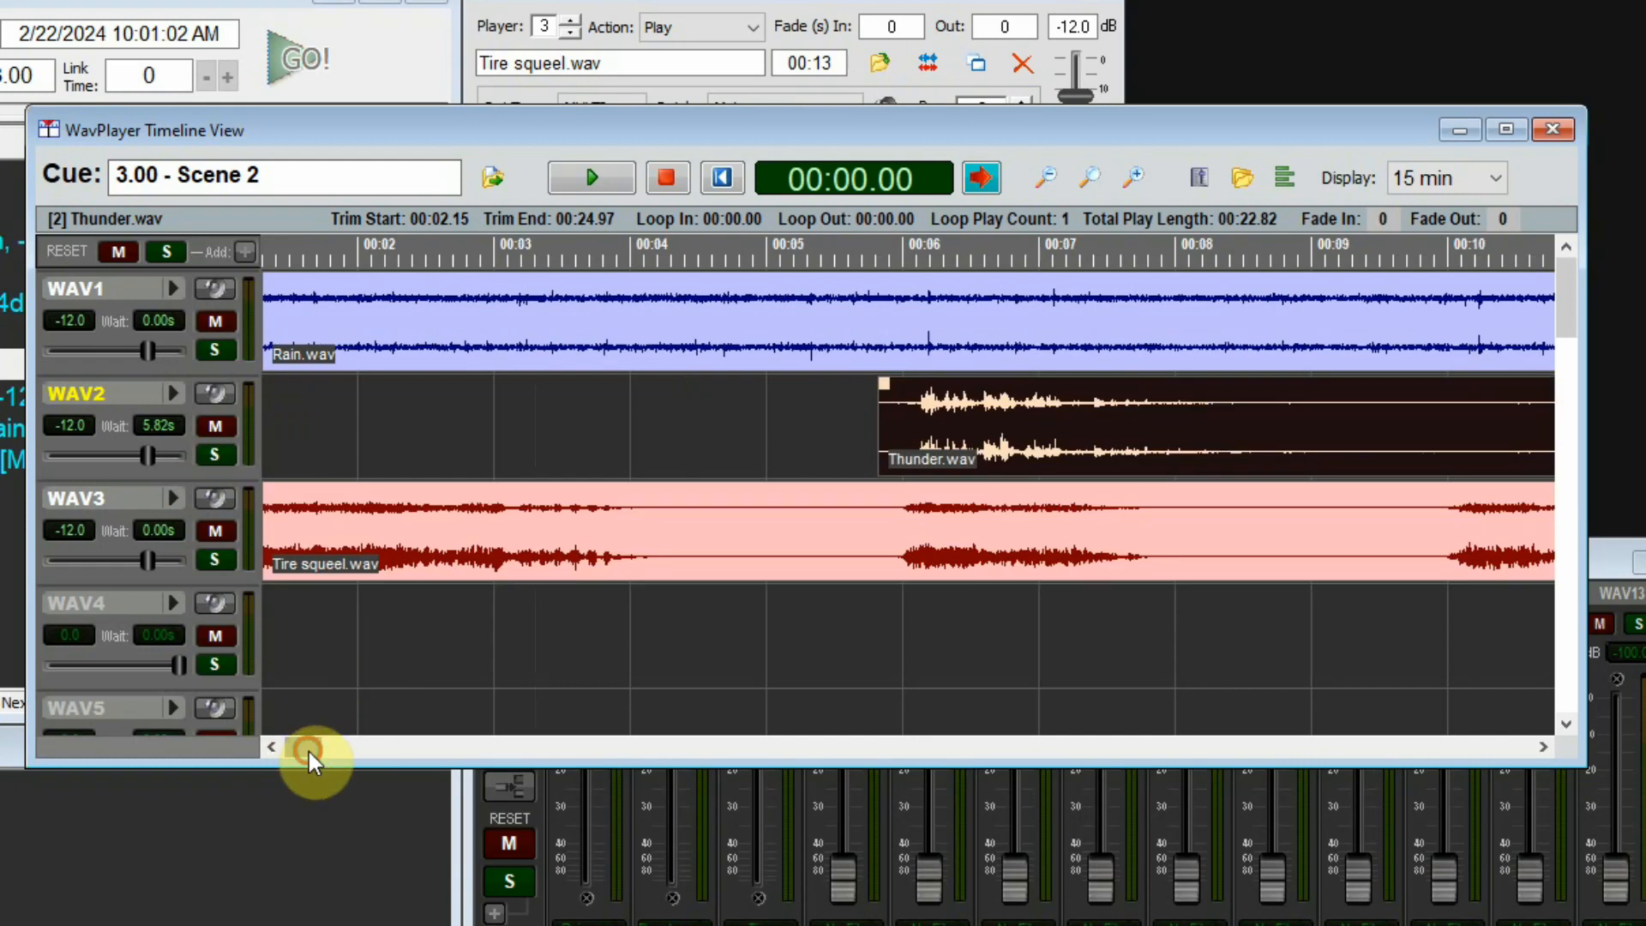
{"action": "left_click_drag", "start_coordinate": [308, 753], "coordinate": [336, 745]}
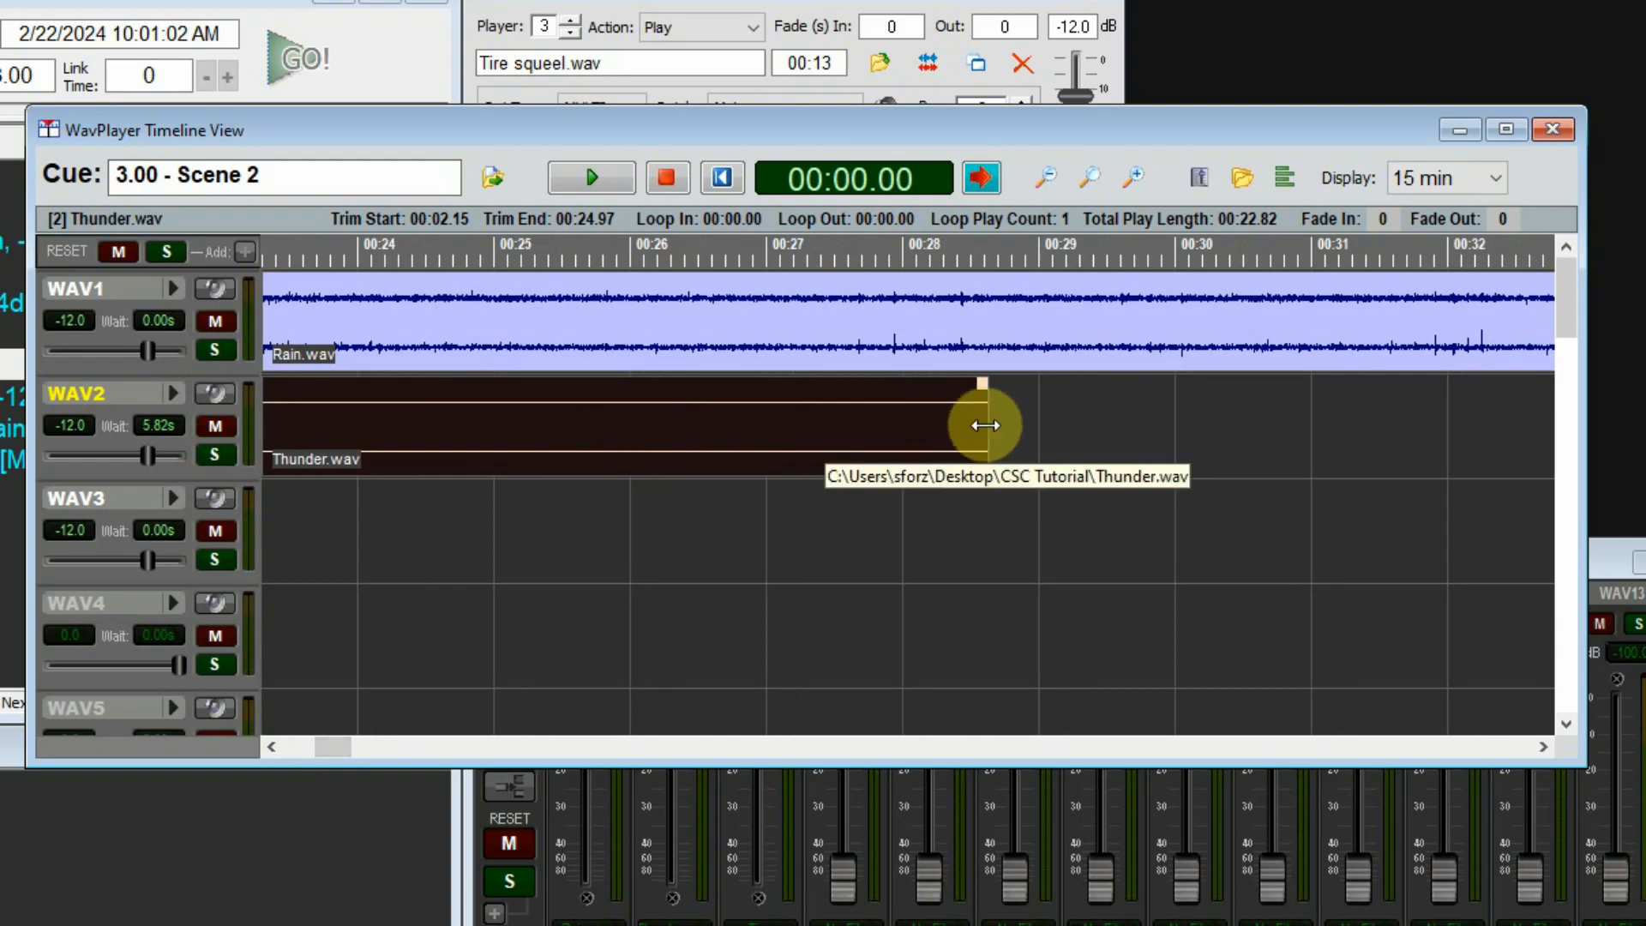
{"action": "left_click_drag", "start_coordinate": [985, 424], "coordinate": [310, 513]}
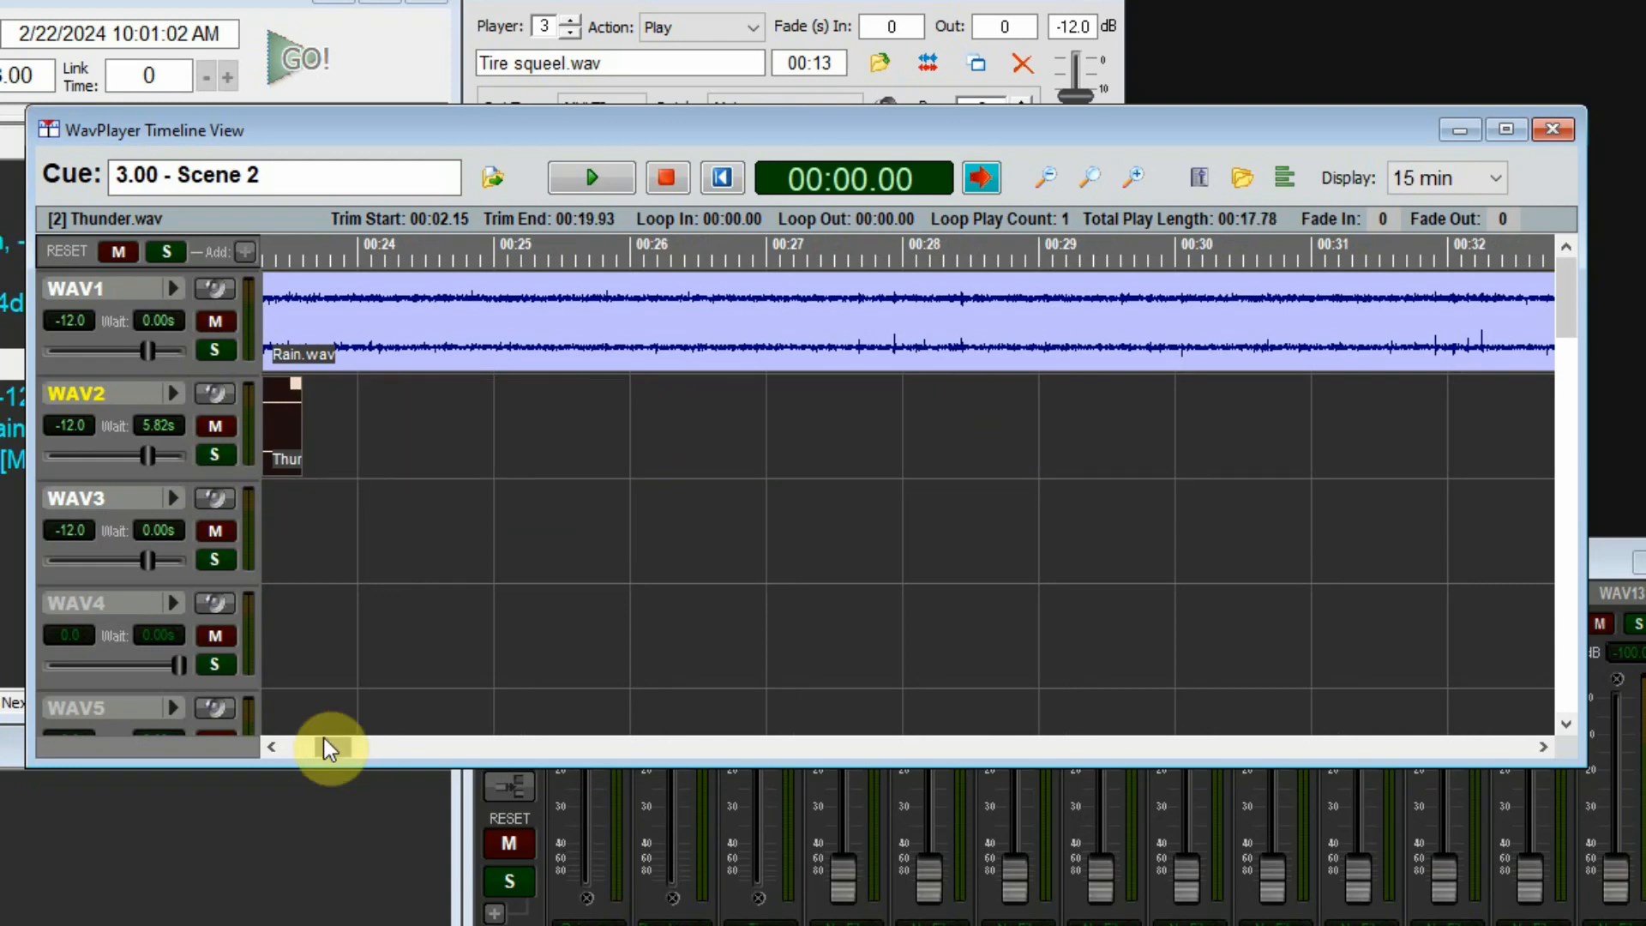
{"action": "left_click", "coordinate": [272, 746]}
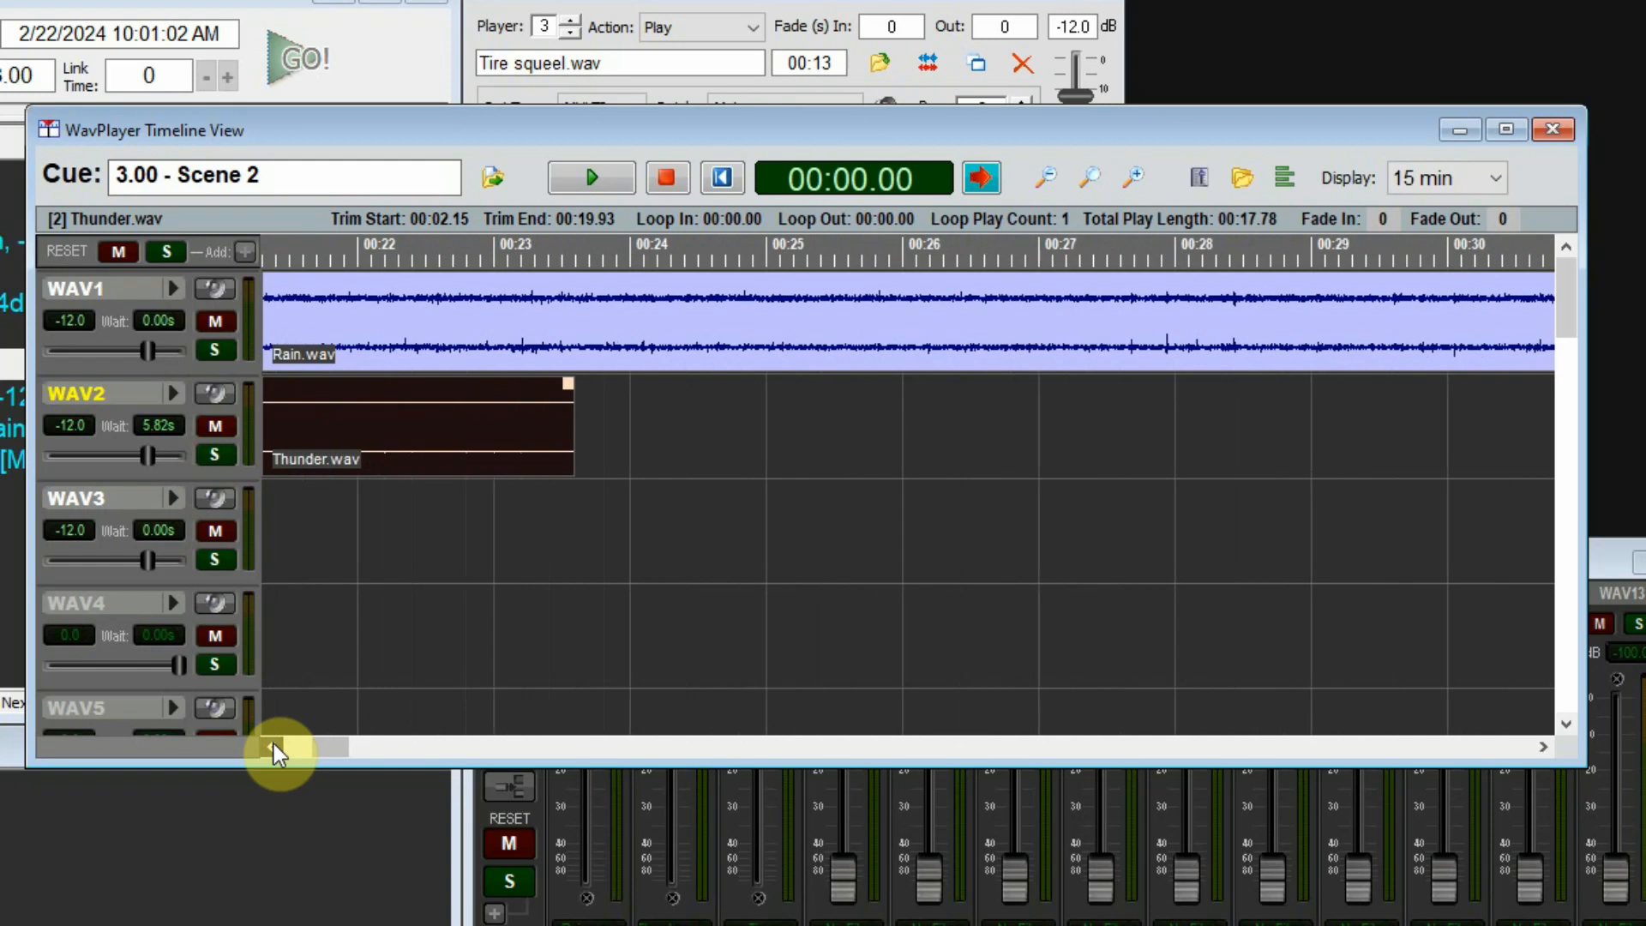
{"action": "left_click_drag", "start_coordinate": [274, 746], "coordinate": [274, 746]}
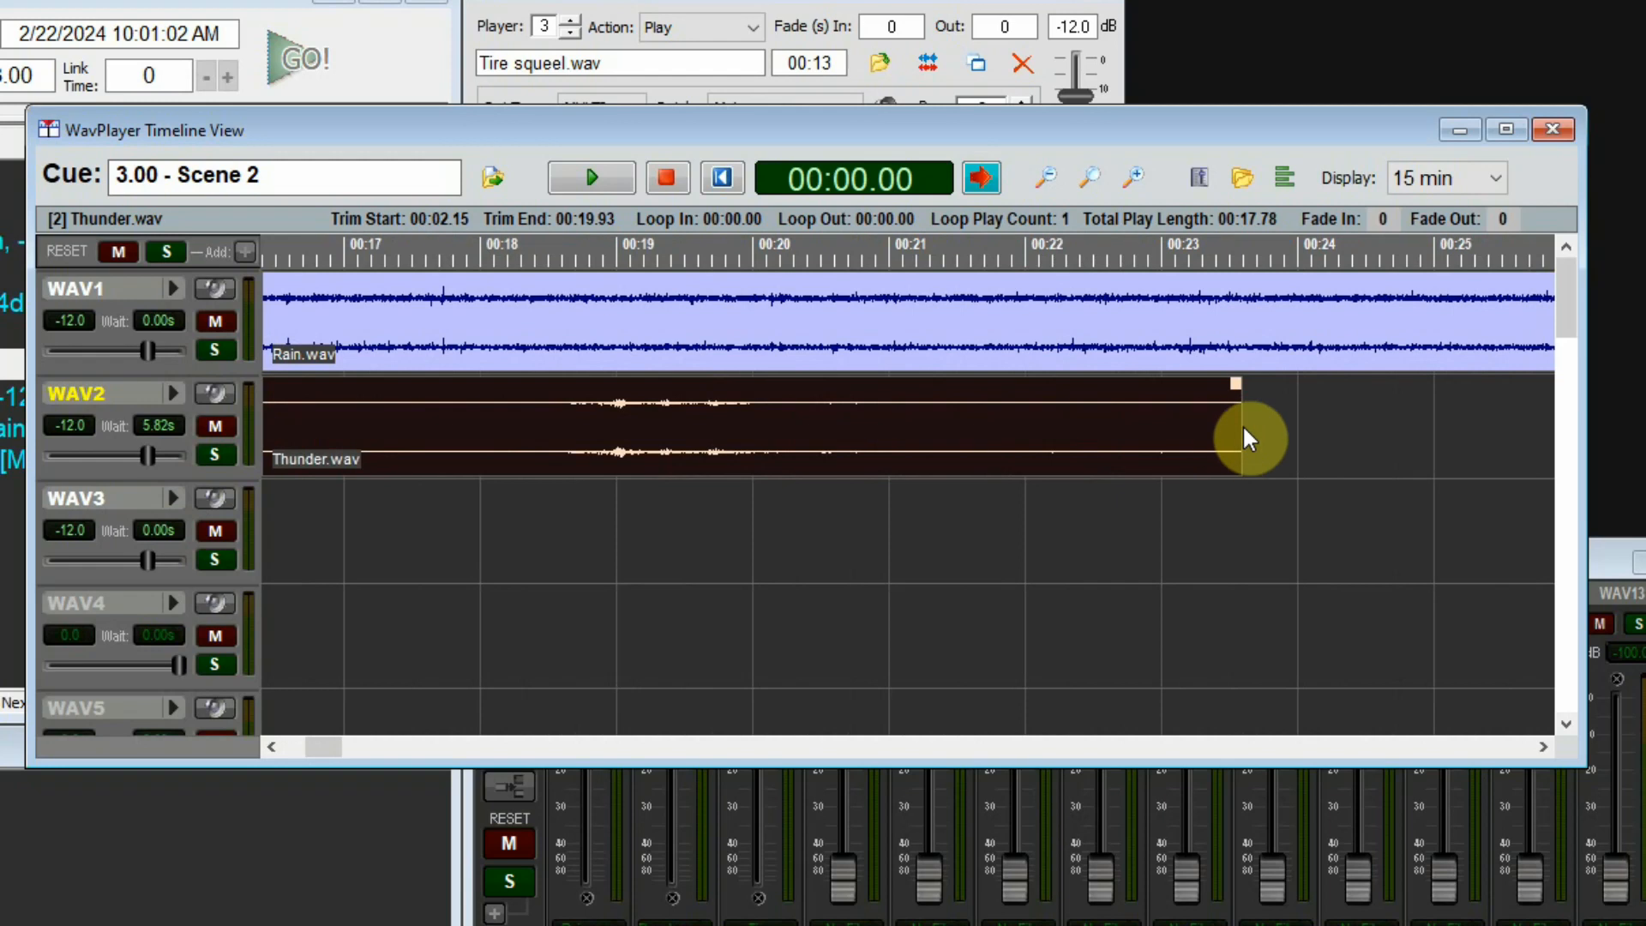
{"action": "left_click_drag", "start_coordinate": [1242, 429], "coordinate": [485, 511]}
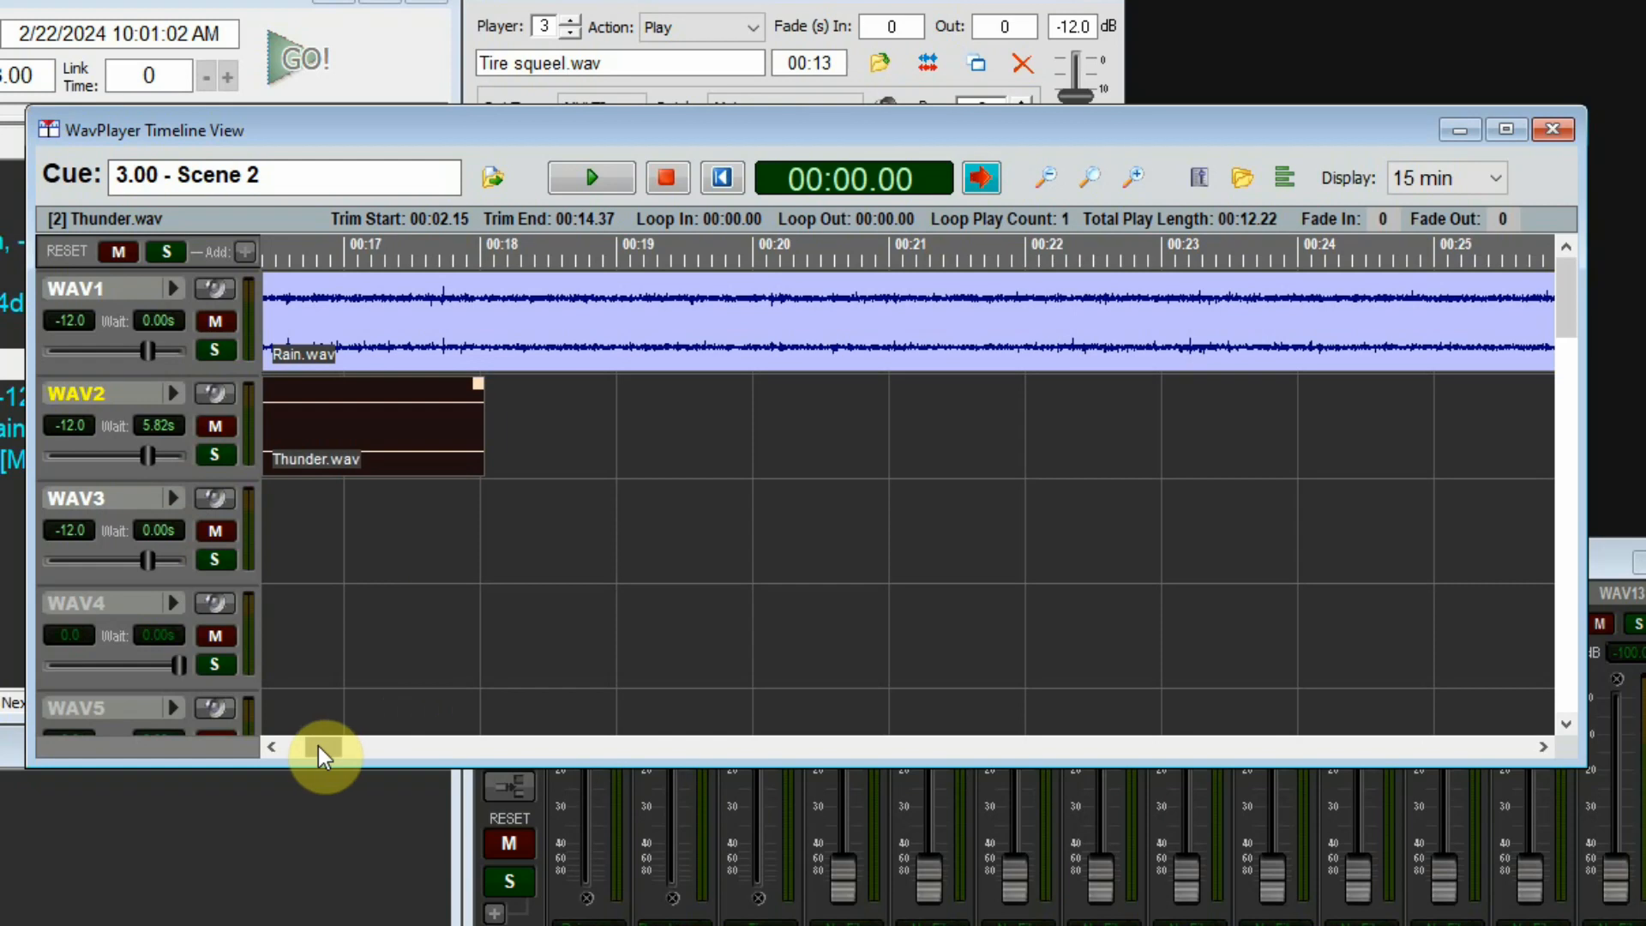
Step: Shift the Tire squeel.wav clip to start at about 9.22 s and trim its beginning by about 0.48 s
{"action": "left_click_drag", "start_coordinate": [317, 746], "coordinate": [259, 755]}
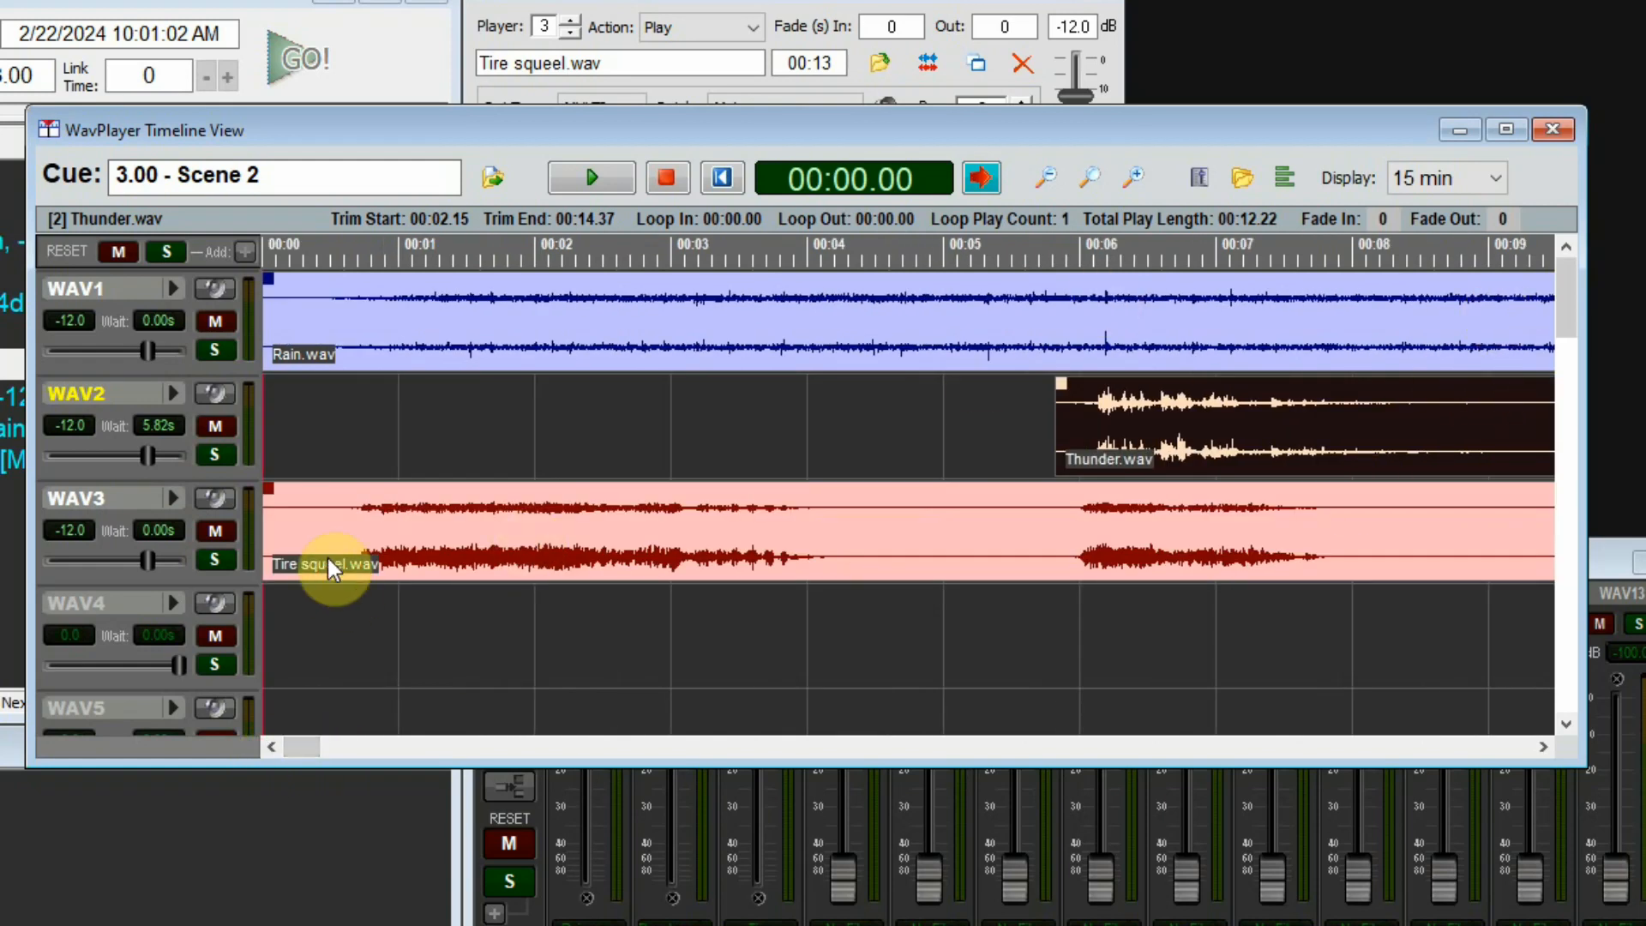
{"action": "left_click_drag", "start_coordinate": [313, 567], "coordinate": [1293, 628]}
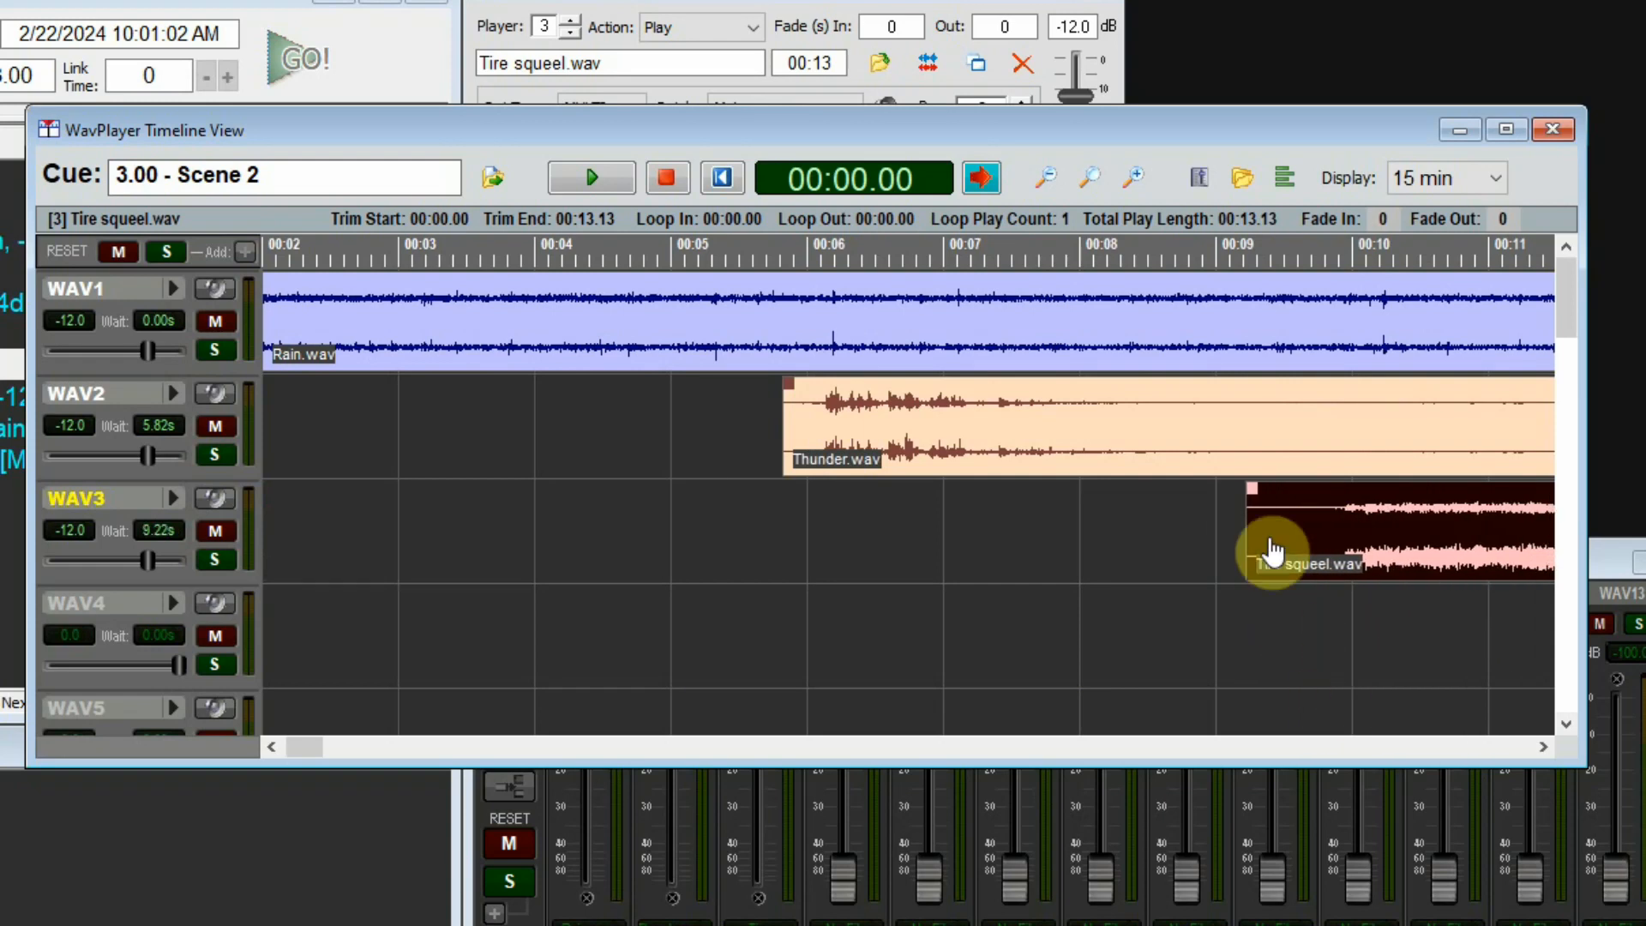
{"action": "left_click_drag", "start_coordinate": [1249, 523], "coordinate": [1315, 524]}
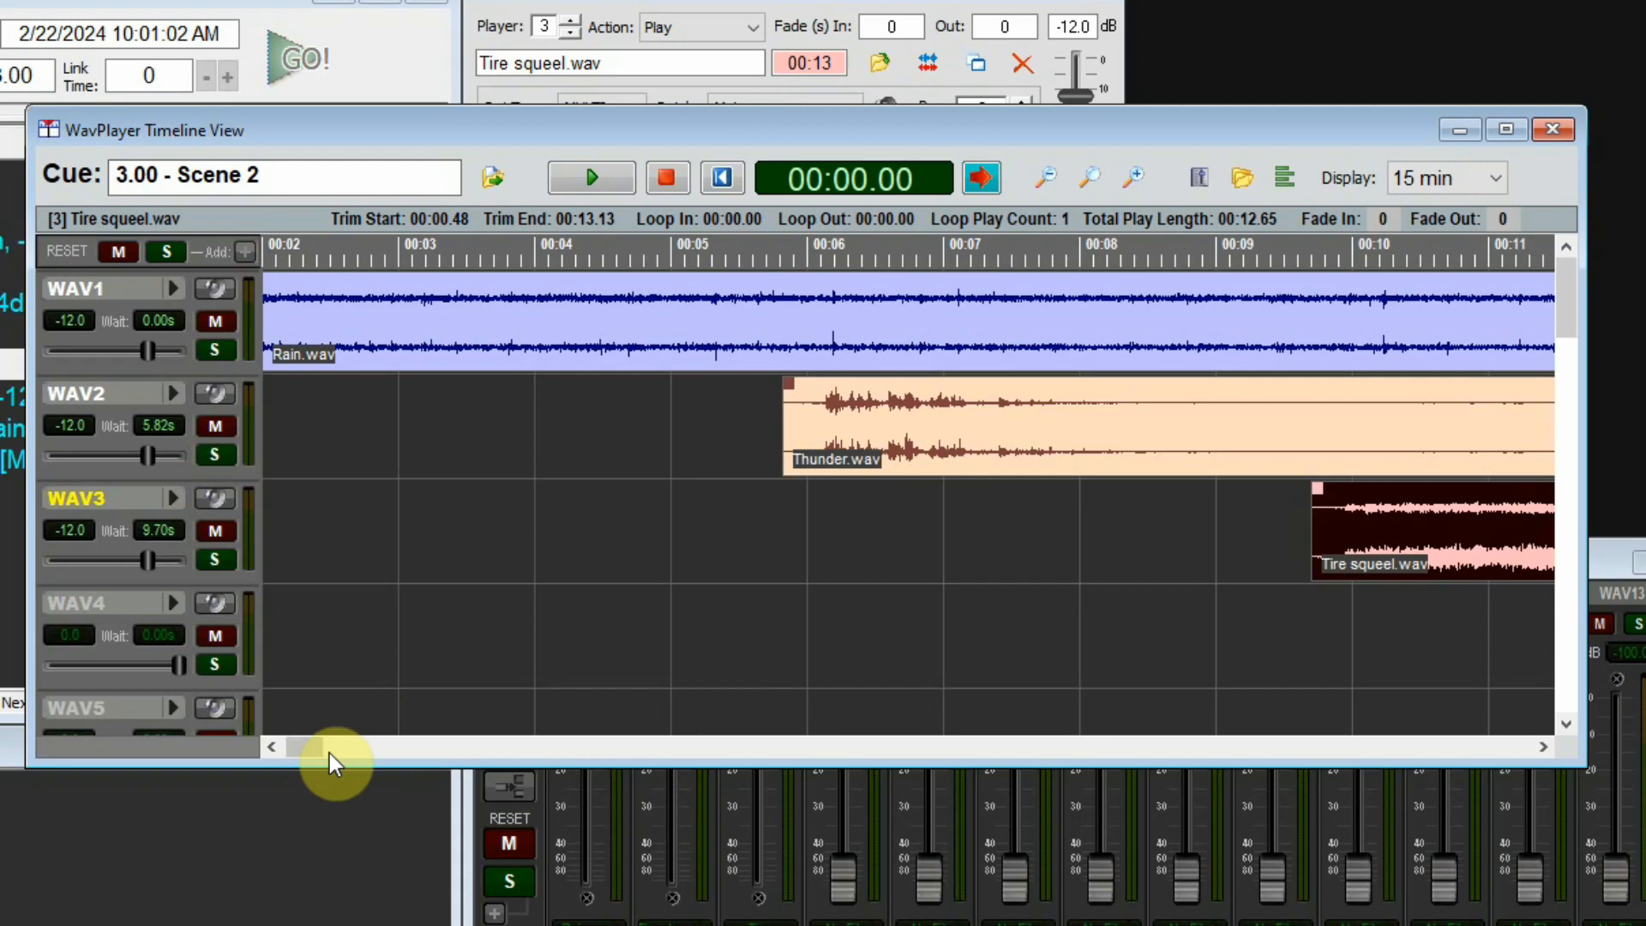
Step: Shorten the end of the Tire squeel.wav clip to a trim end of about 5.60 s
{"action": "mouse_move", "coordinate": [307, 748]}
{"action": "left_mouse_down"}
{"action": "mouse_move", "coordinate": [329, 759]}
{"action": "mouse_move", "coordinate": [315, 763]}
{"action": "mouse_move", "coordinate": [324, 749]}
{"action": "left_mouse_up"}
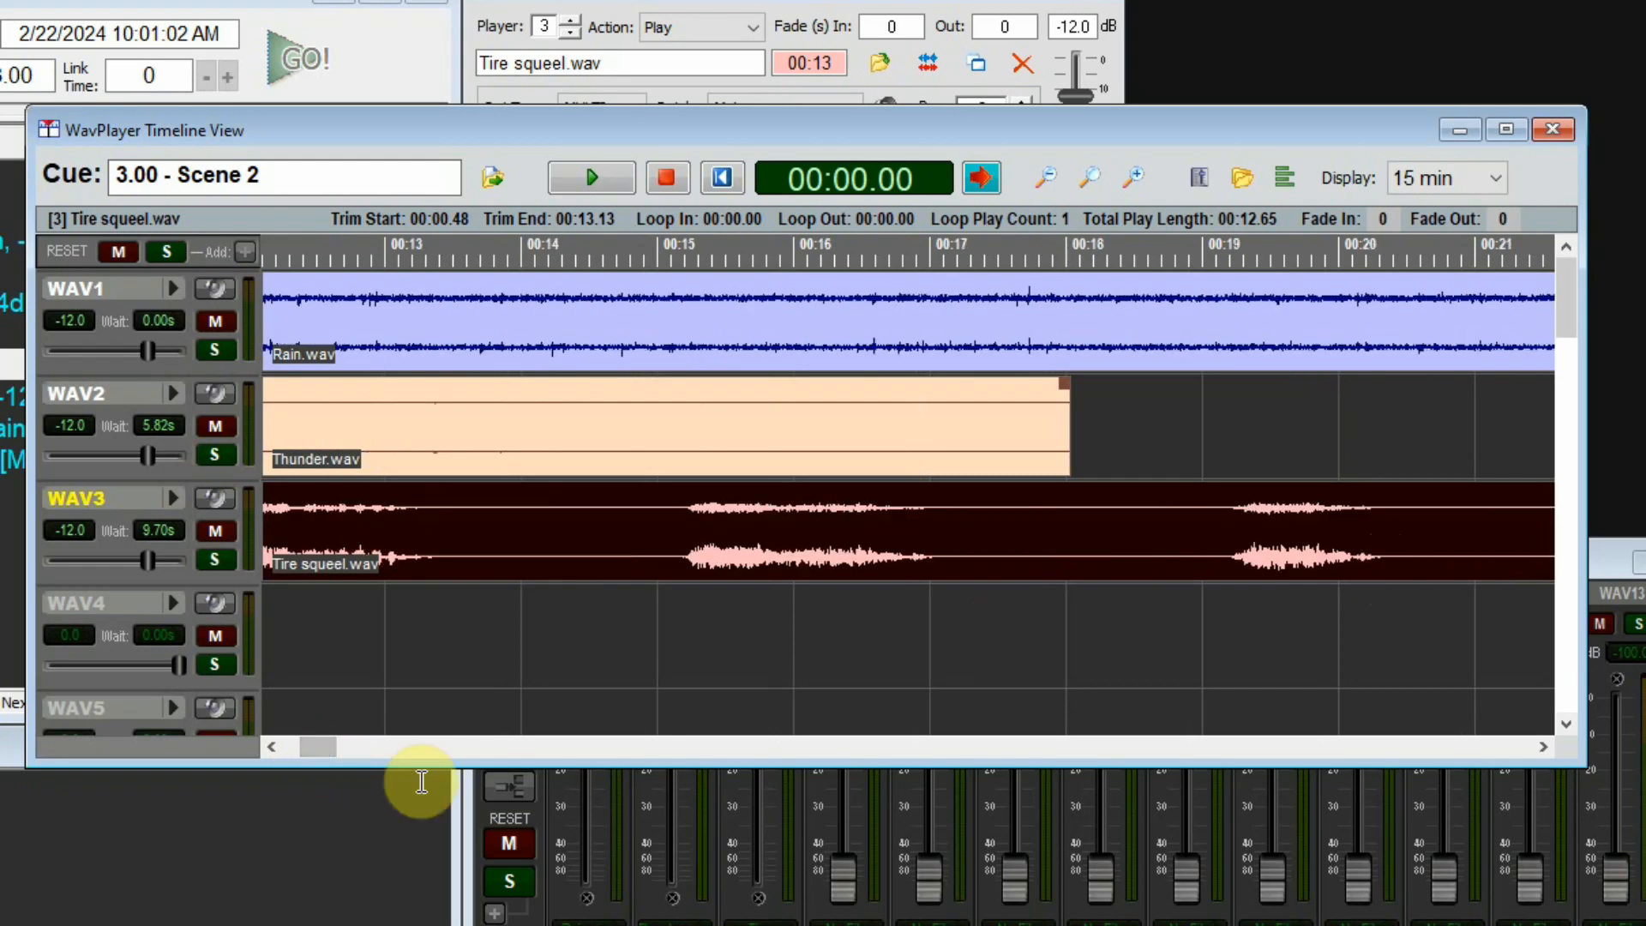
{"action": "left_click", "coordinate": [1543, 746]}
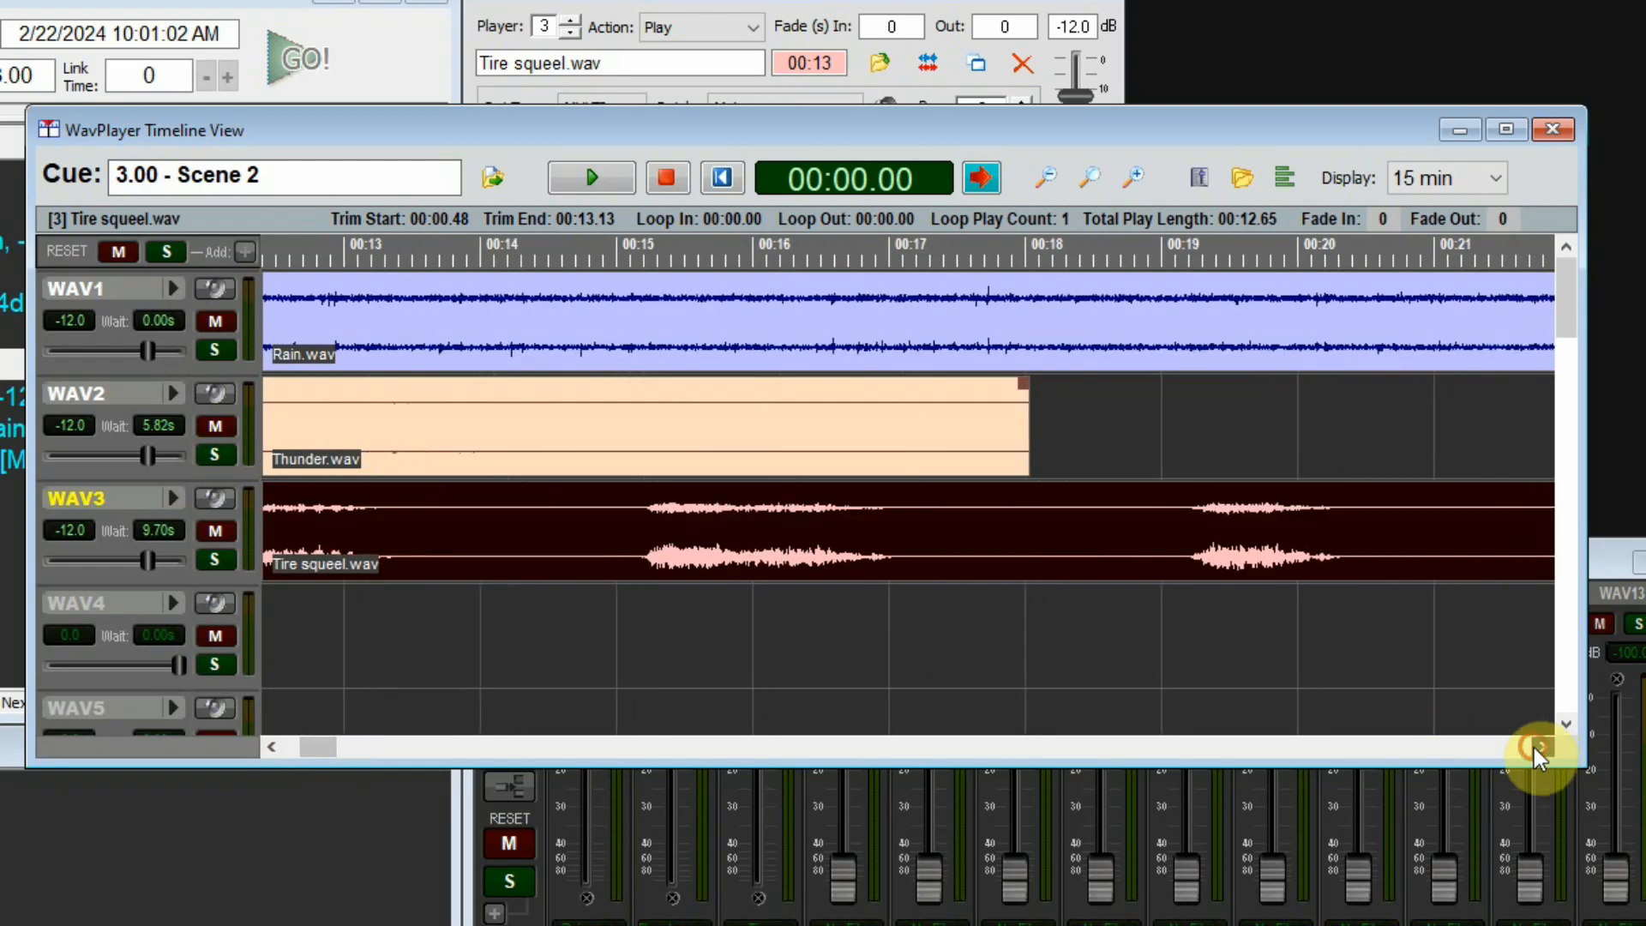
{"action": "left_click", "coordinate": [1544, 747]}
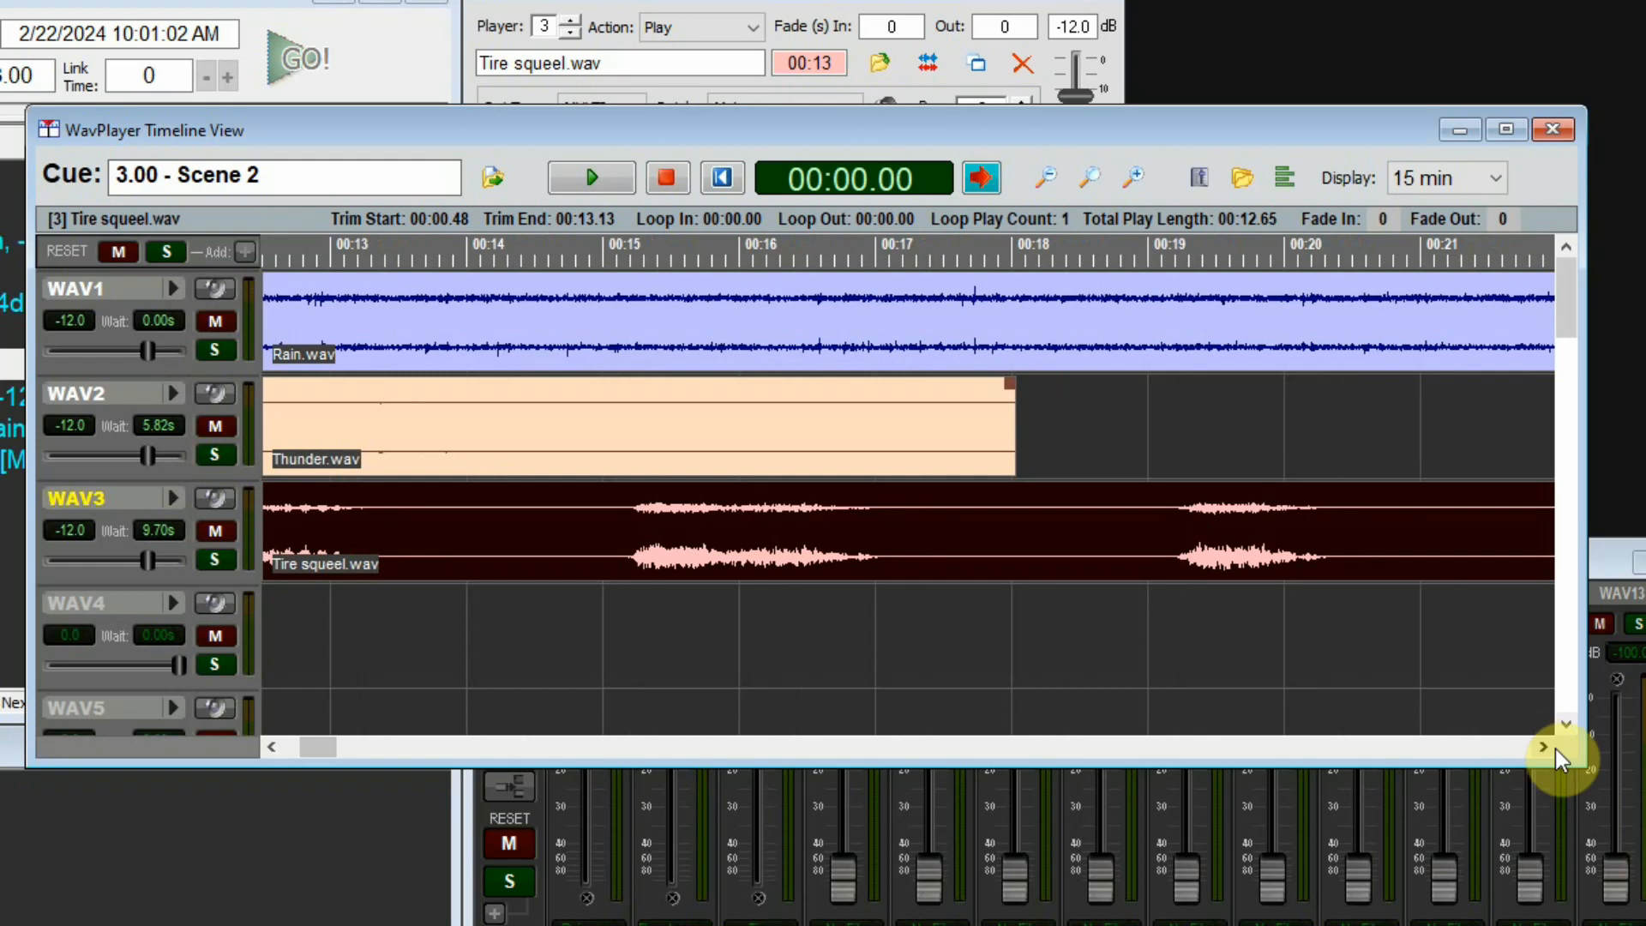
{"action": "left_click", "coordinate": [1549, 748]}
{"action": "left_click", "coordinate": [1547, 747]}
{"action": "left_click", "coordinate": [1547, 747]}
{"action": "left_click", "coordinate": [1546, 747]}
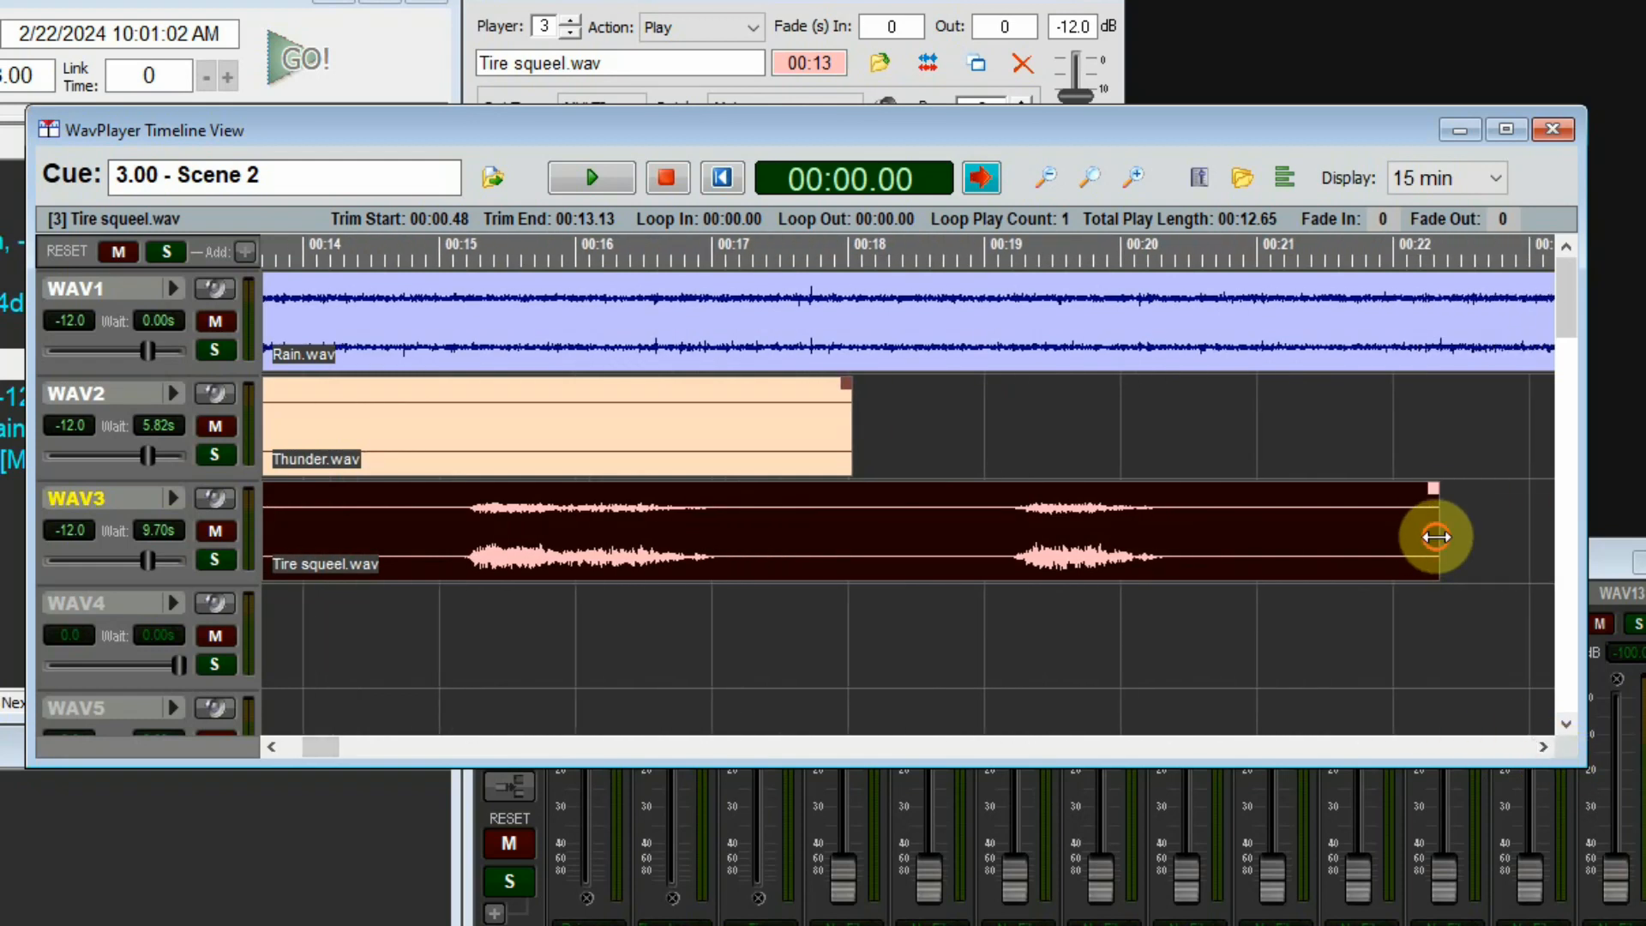
{"action": "left_click_drag", "start_coordinate": [1440, 533], "coordinate": [417, 620]}
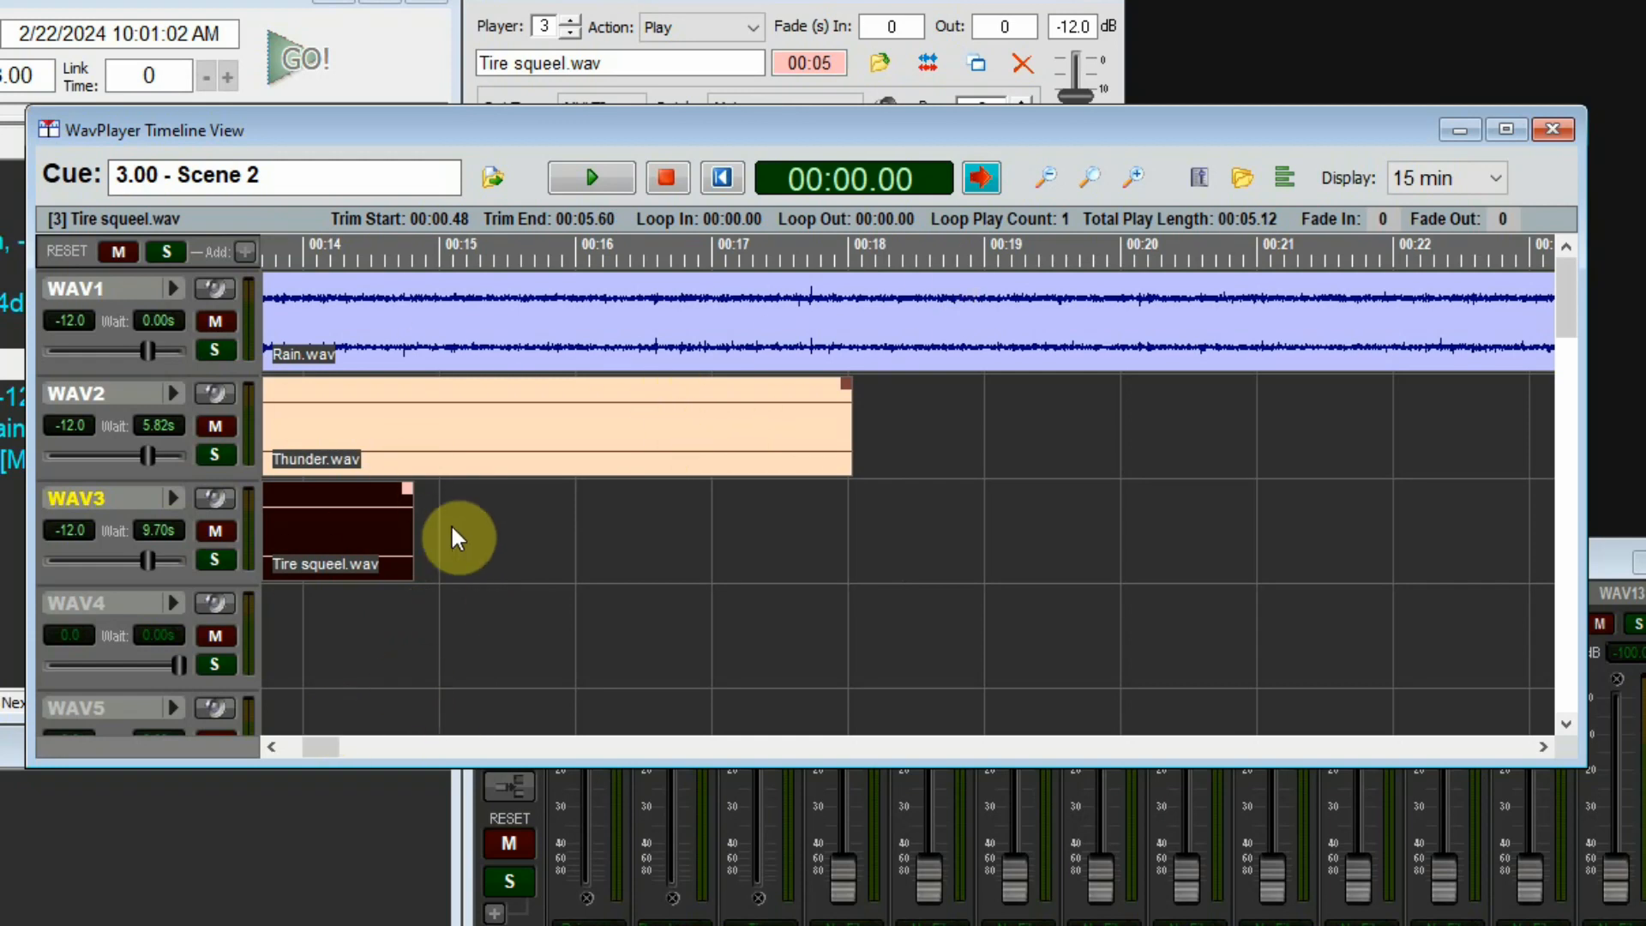
Step: Shorten the end of the Rain.wav clip in stages to a trim end of about 20.00 s
{"action": "left_click_drag", "start_coordinate": [328, 743], "coordinate": [269, 752]}
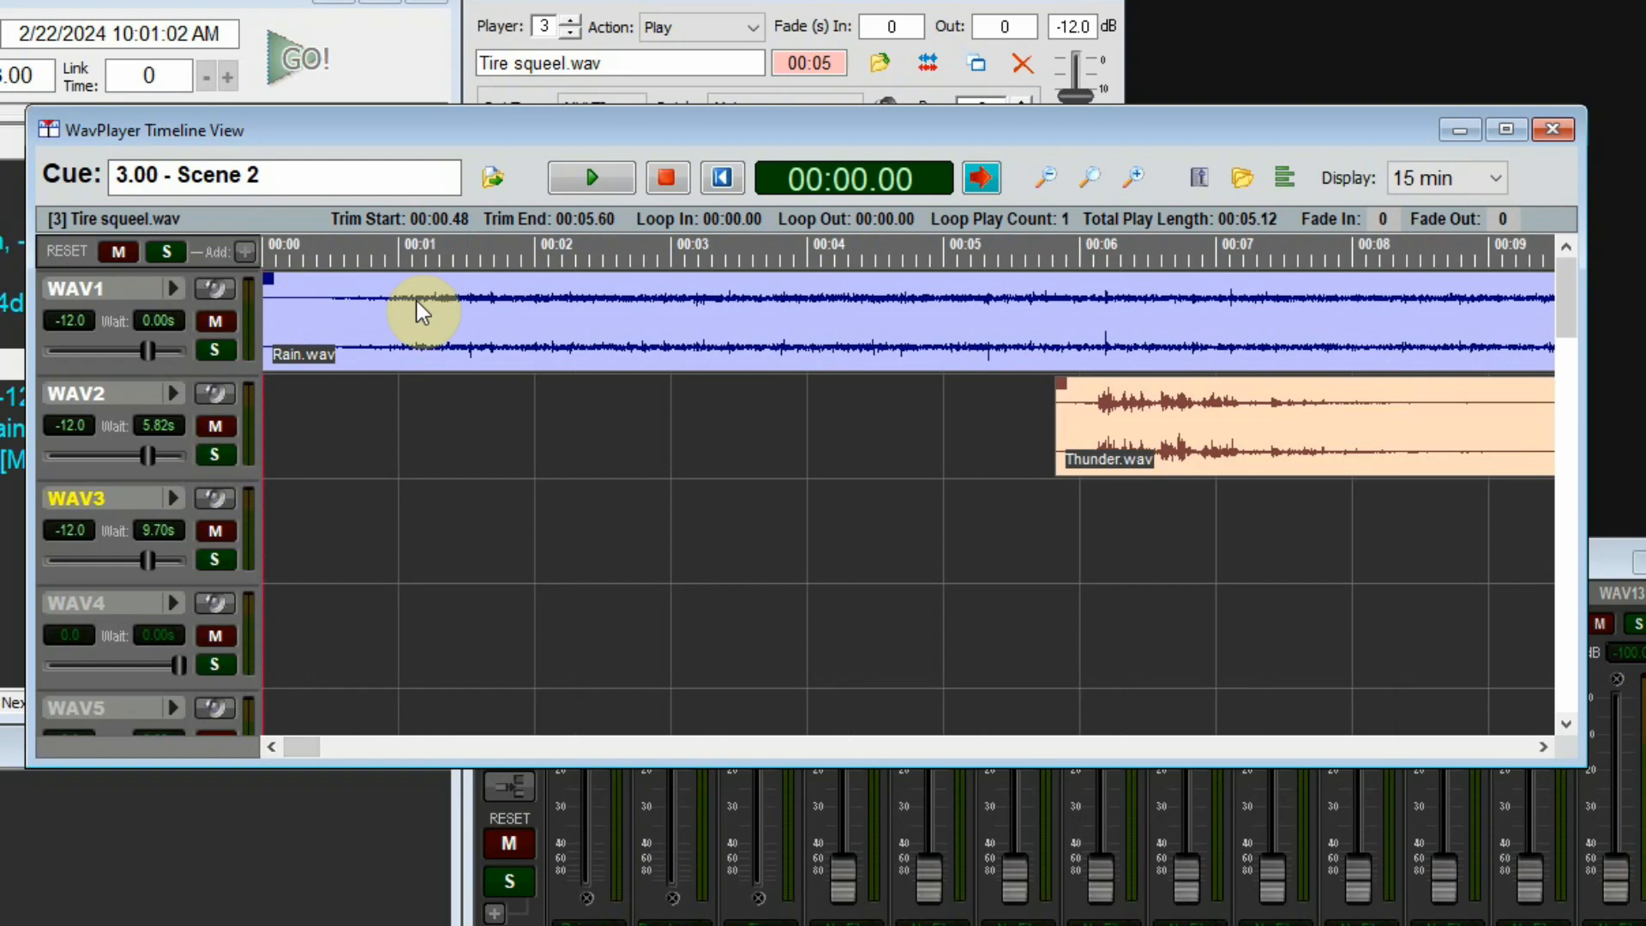
{"action": "left_click_drag", "start_coordinate": [287, 741], "coordinate": [331, 749]}
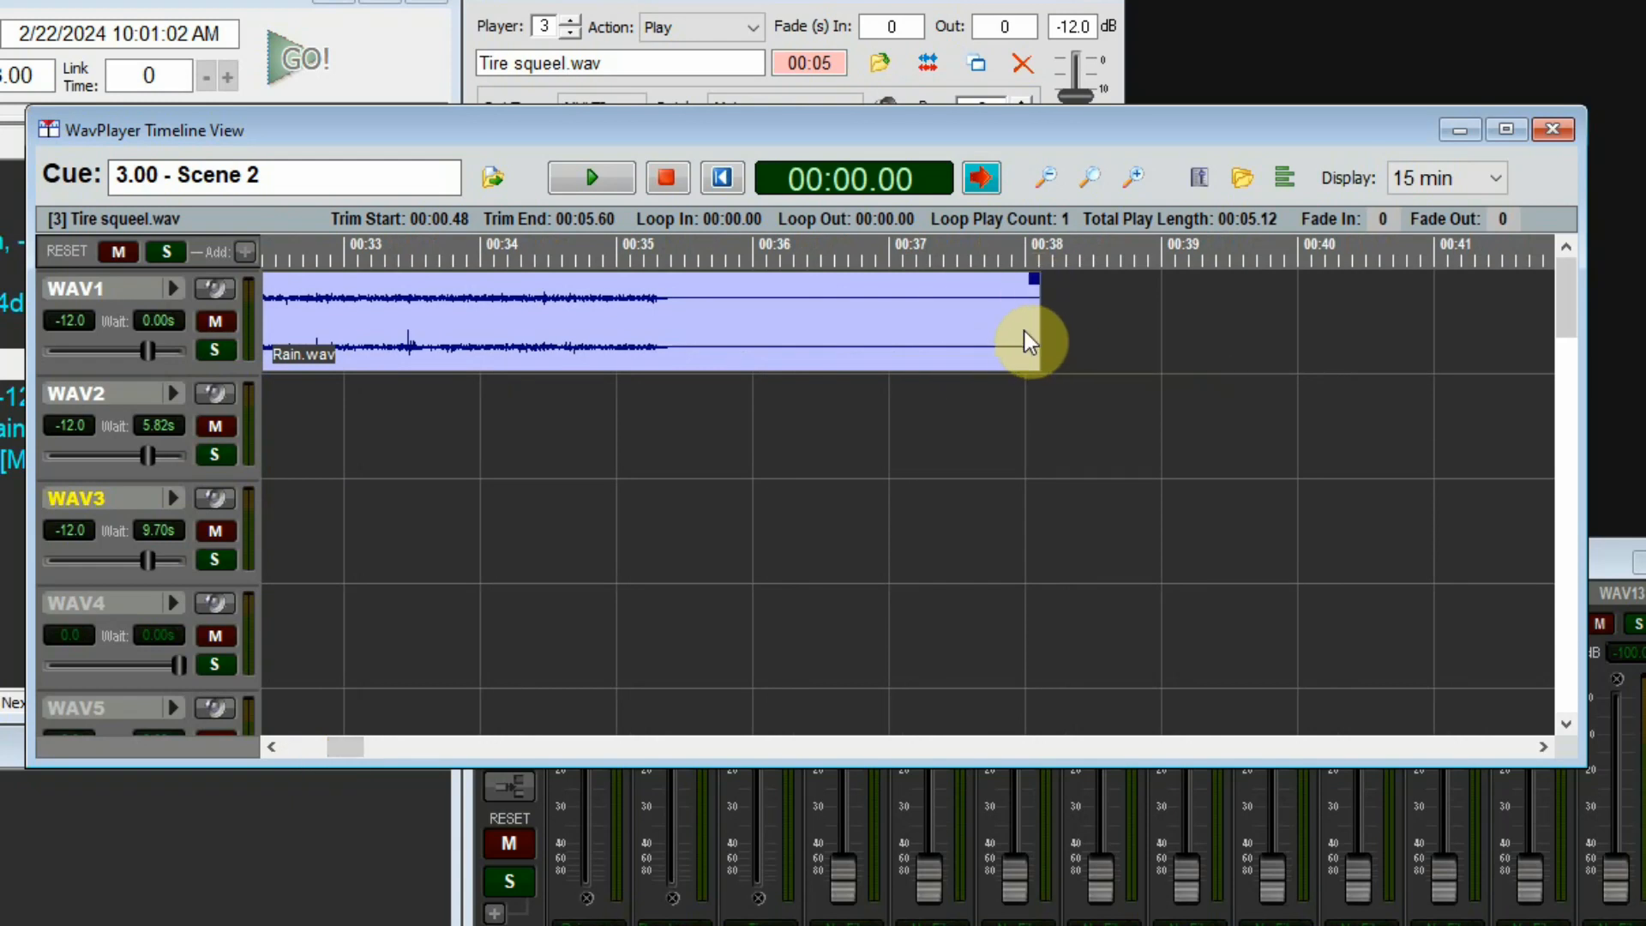
{"action": "left_click_drag", "start_coordinate": [1036, 325], "coordinate": [309, 390]}
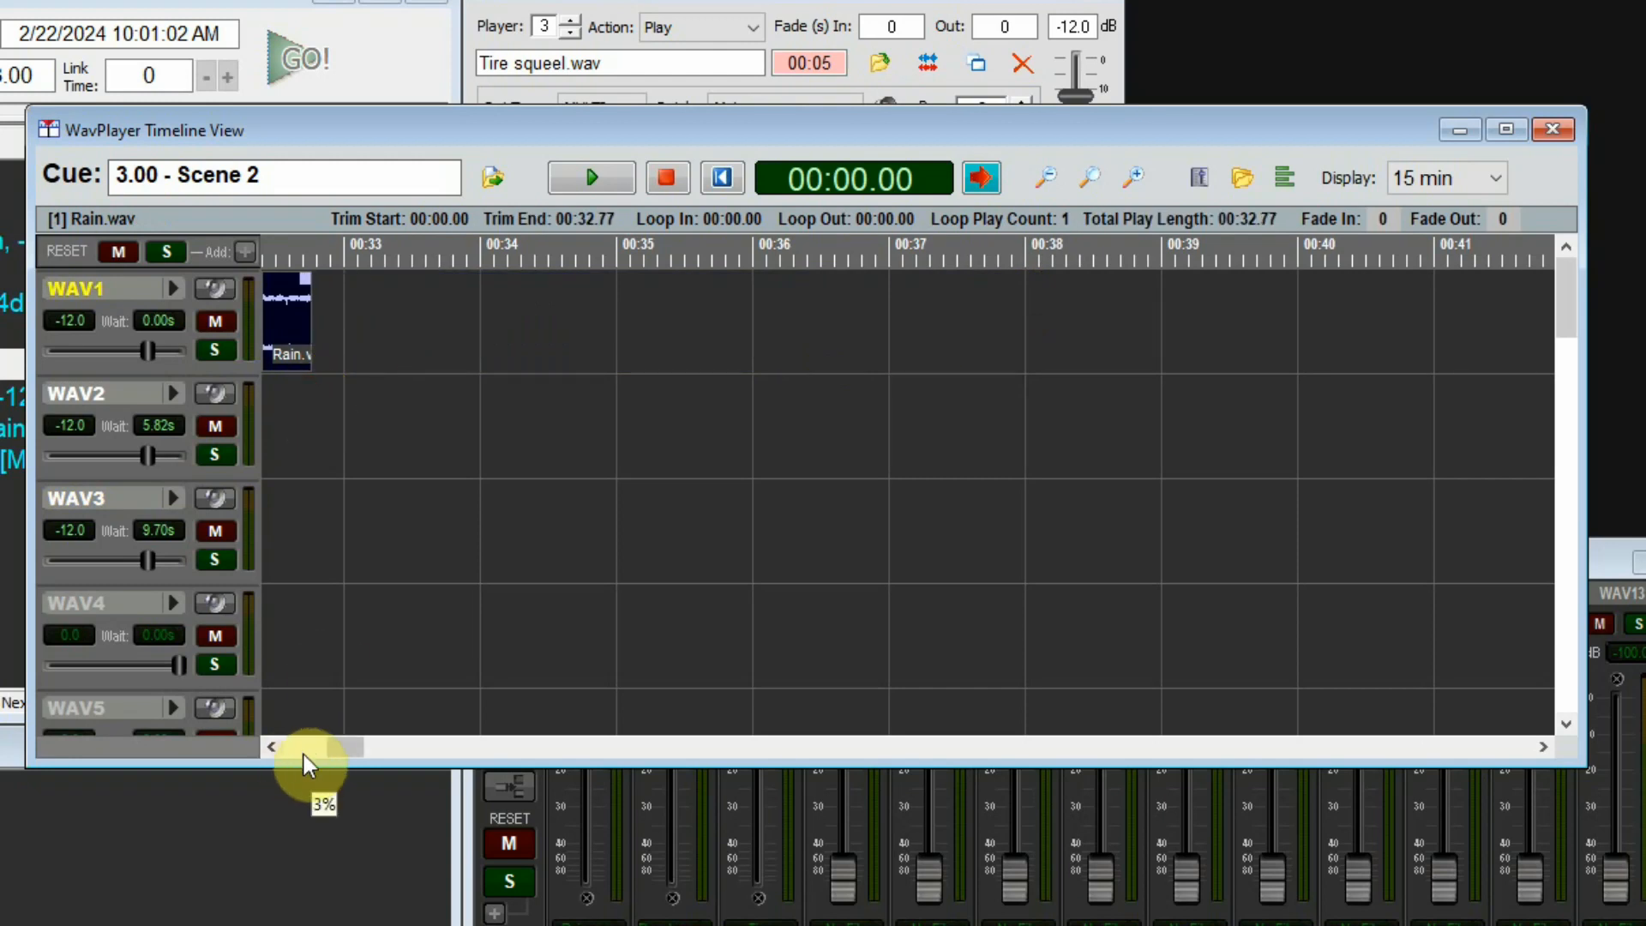
{"action": "left_click_drag", "start_coordinate": [303, 754], "coordinate": [334, 754]}
{"action": "left_click", "coordinate": [1544, 747]}
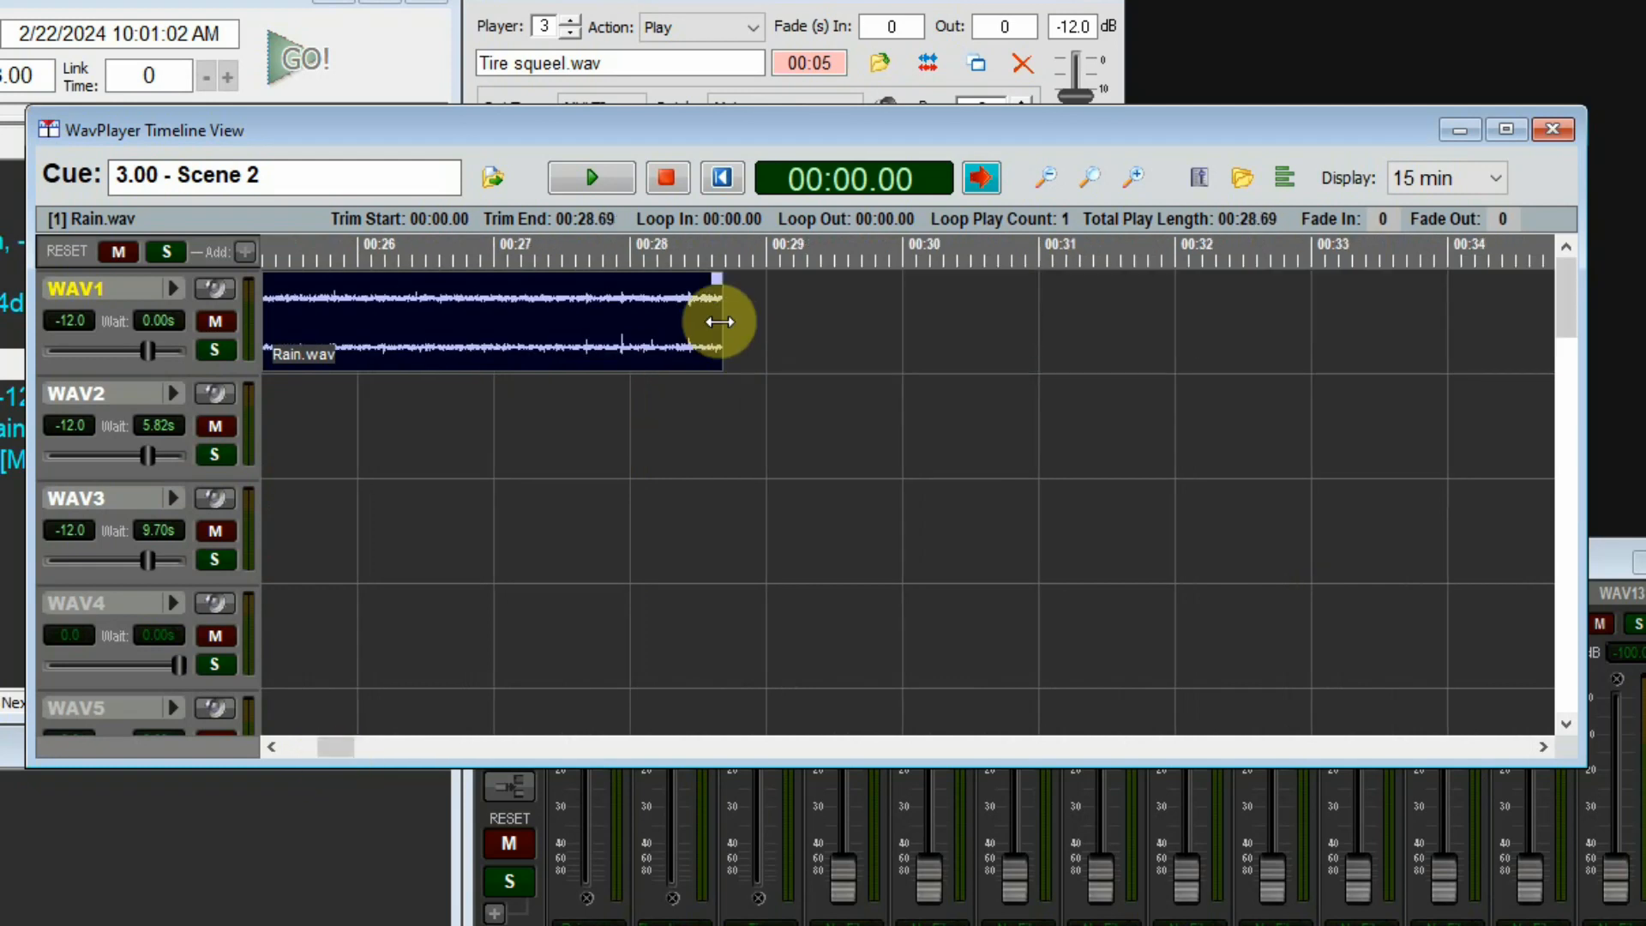
{"action": "left_click_drag", "start_coordinate": [721, 321], "coordinate": [278, 470]}
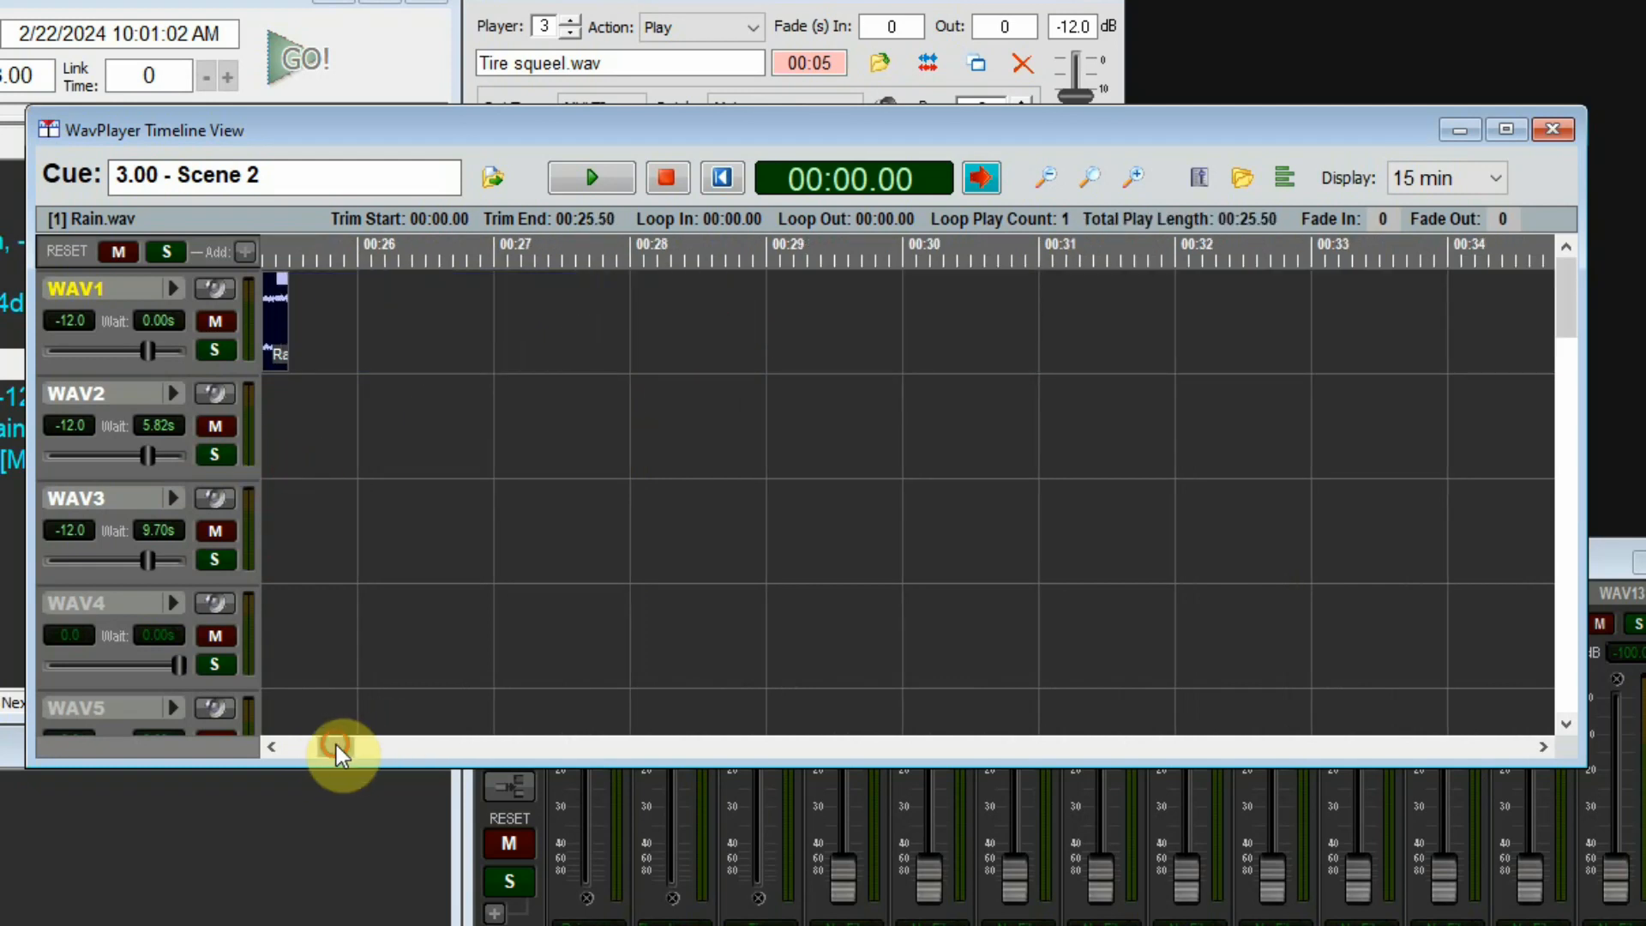
{"action": "left_click_drag", "start_coordinate": [336, 744], "coordinate": [326, 747]}
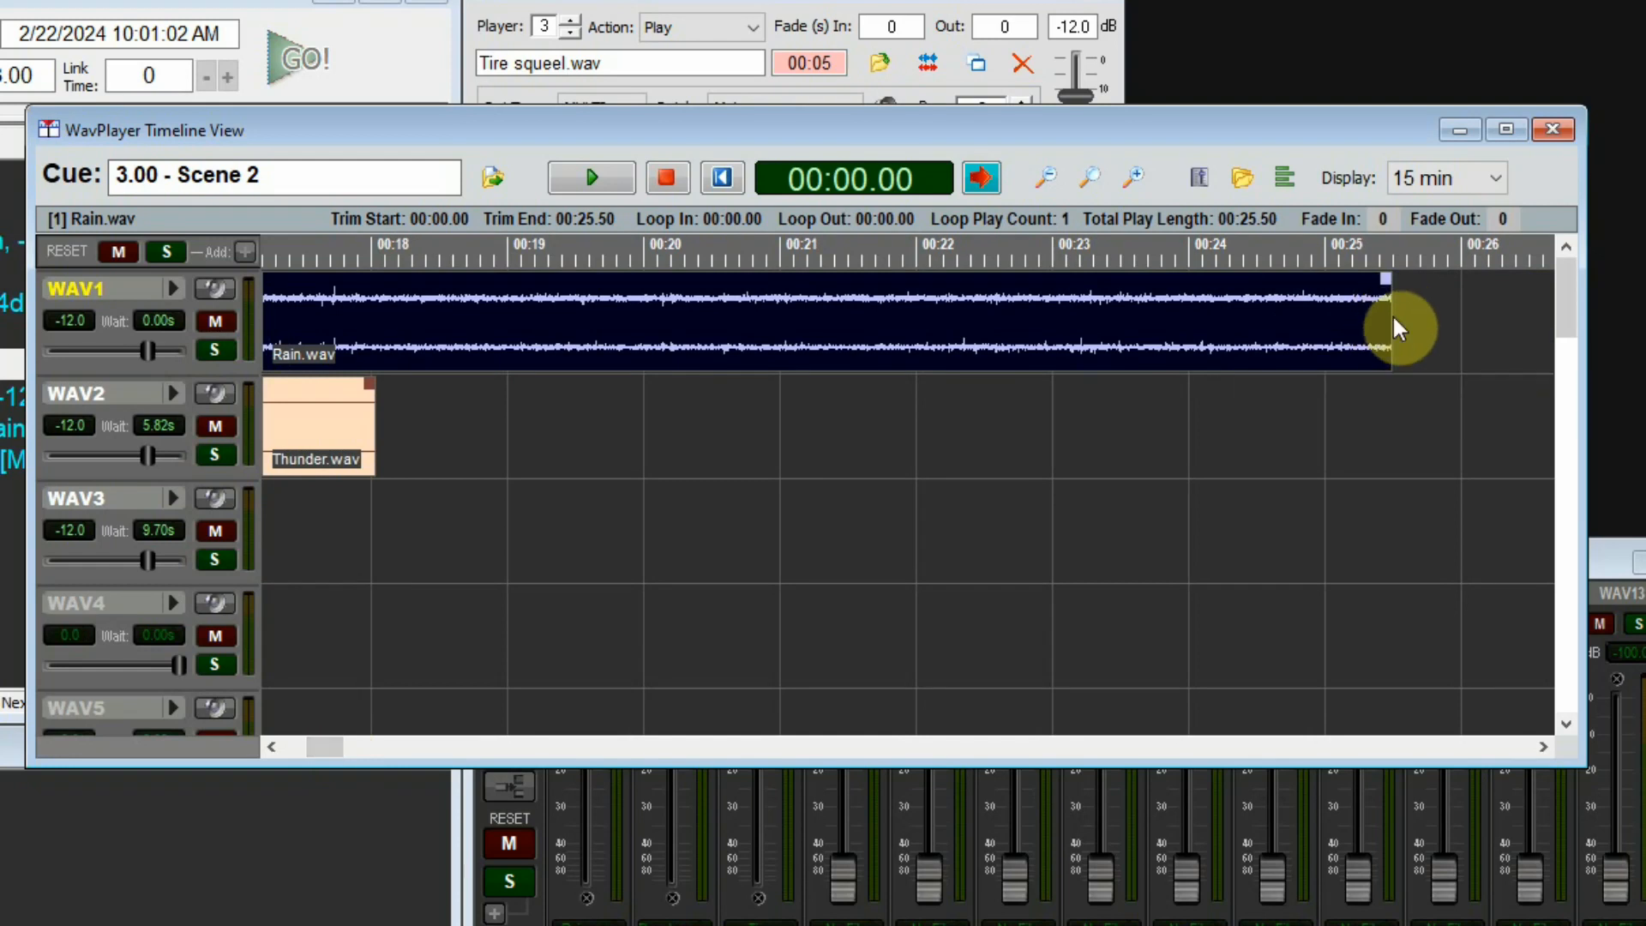
{"action": "left_click_drag", "start_coordinate": [1389, 319], "coordinate": [643, 456]}
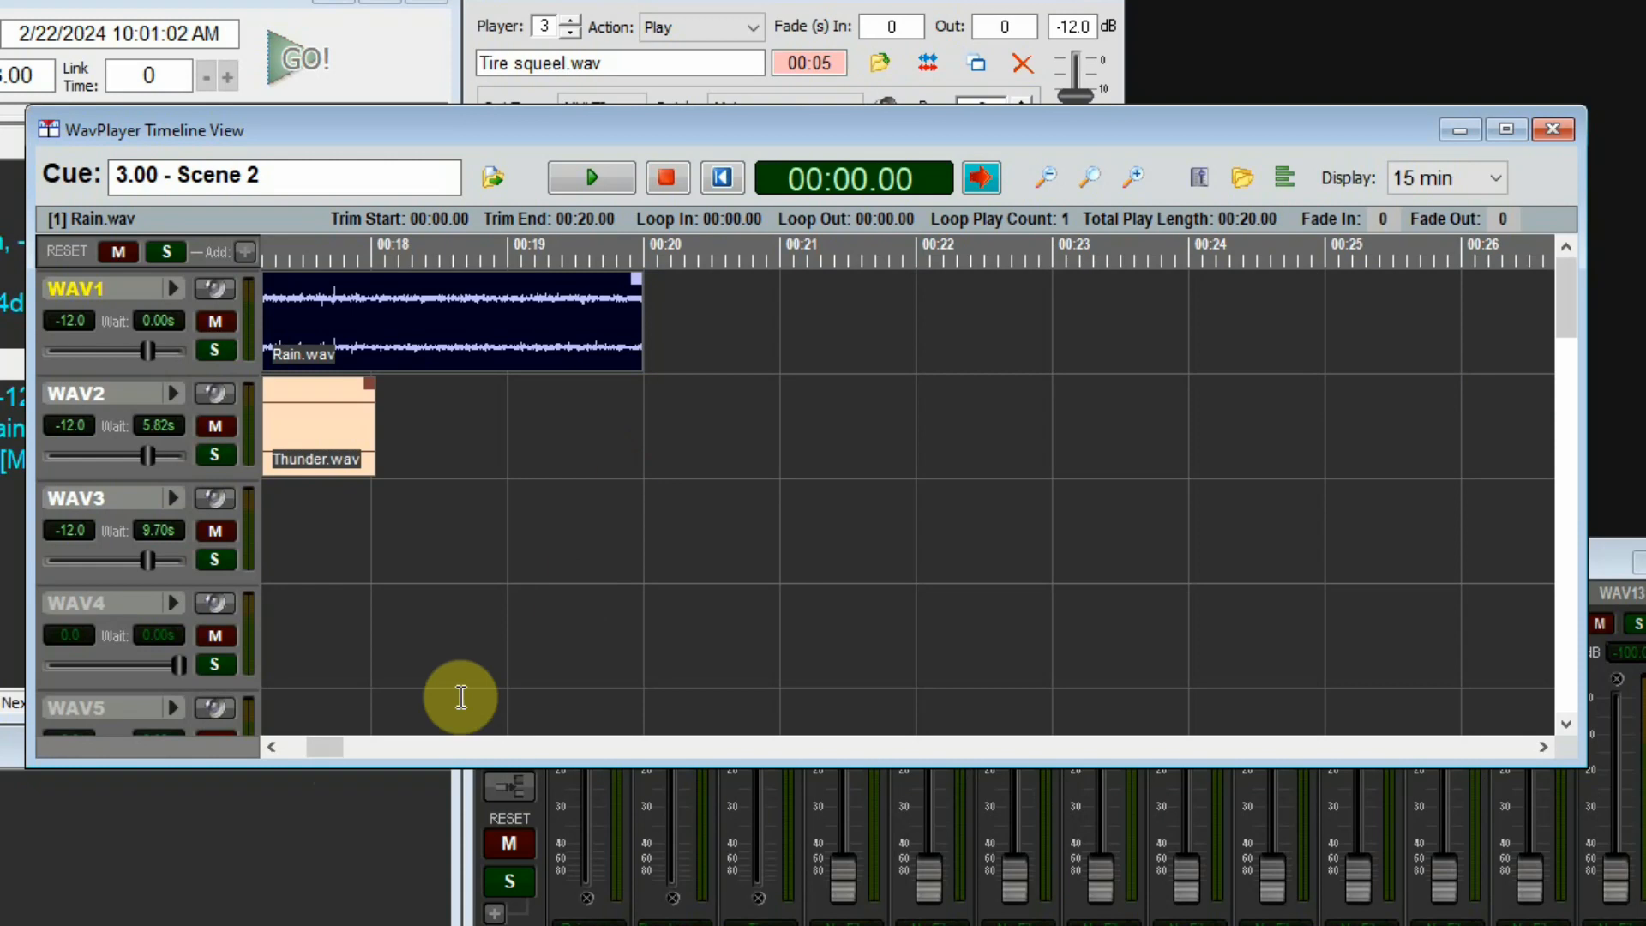
Step: Add a fade-out of about 3.03 s and a fade-in of about 4.52 s to the Rain.wav clip
{"action": "mouse_move", "coordinate": [327, 747]}
{"action": "left_mouse_down"}
{"action": "mouse_move", "coordinate": [280, 759]}
{"action": "mouse_move", "coordinate": [315, 760]}
{"action": "left_mouse_up"}
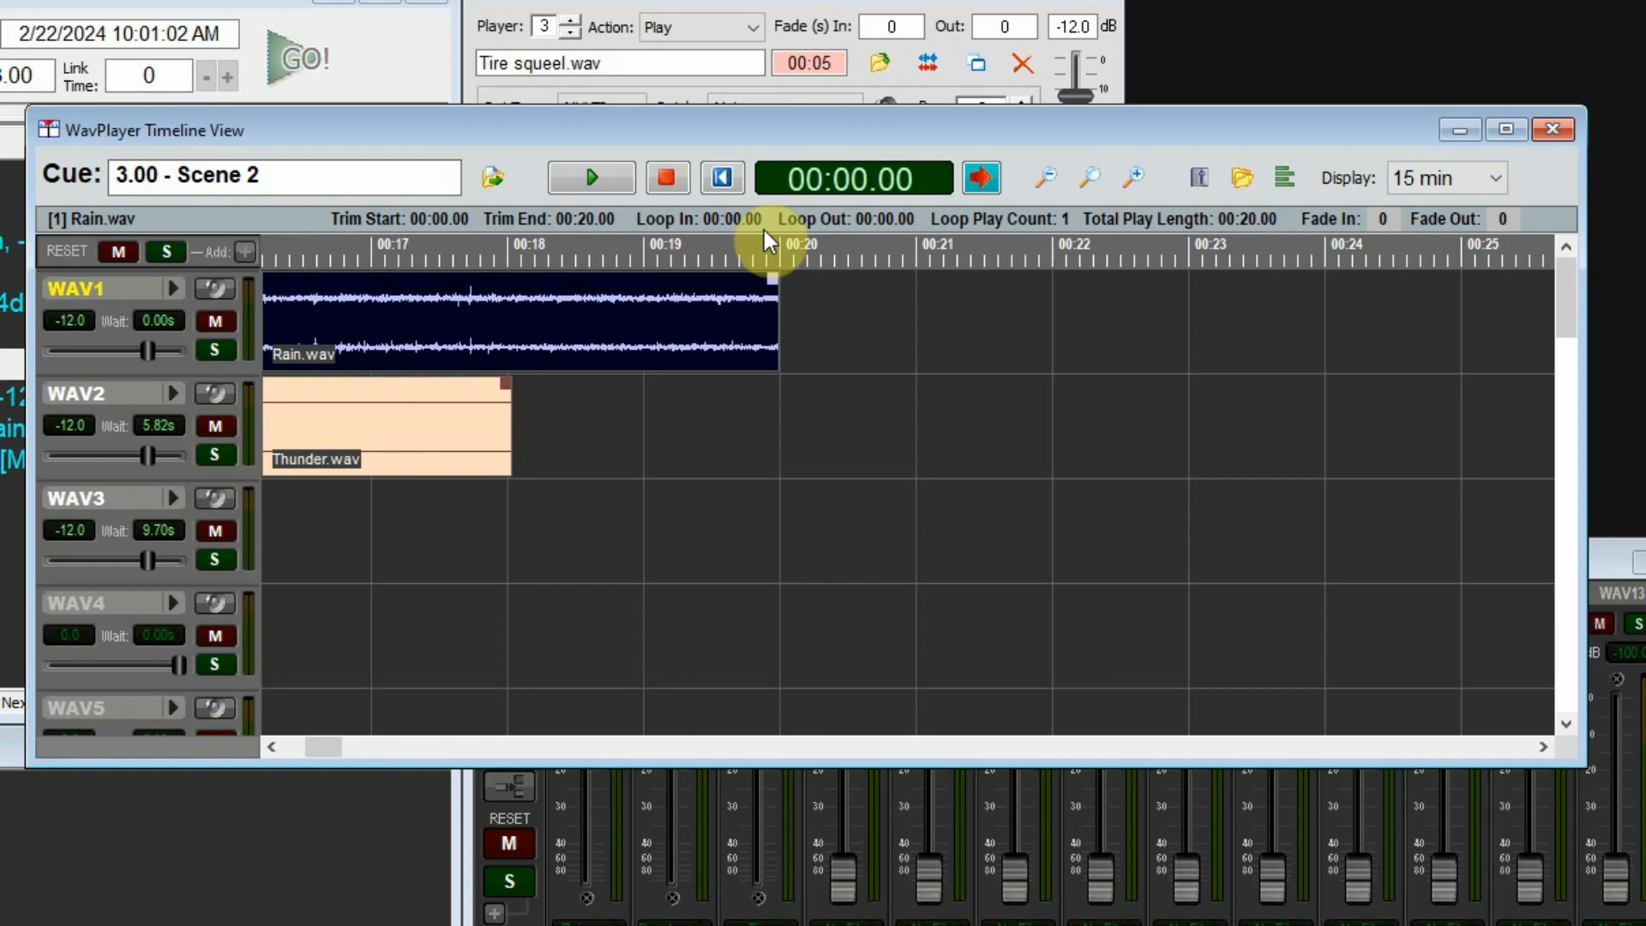
{"action": "left_click", "coordinate": [767, 281]}
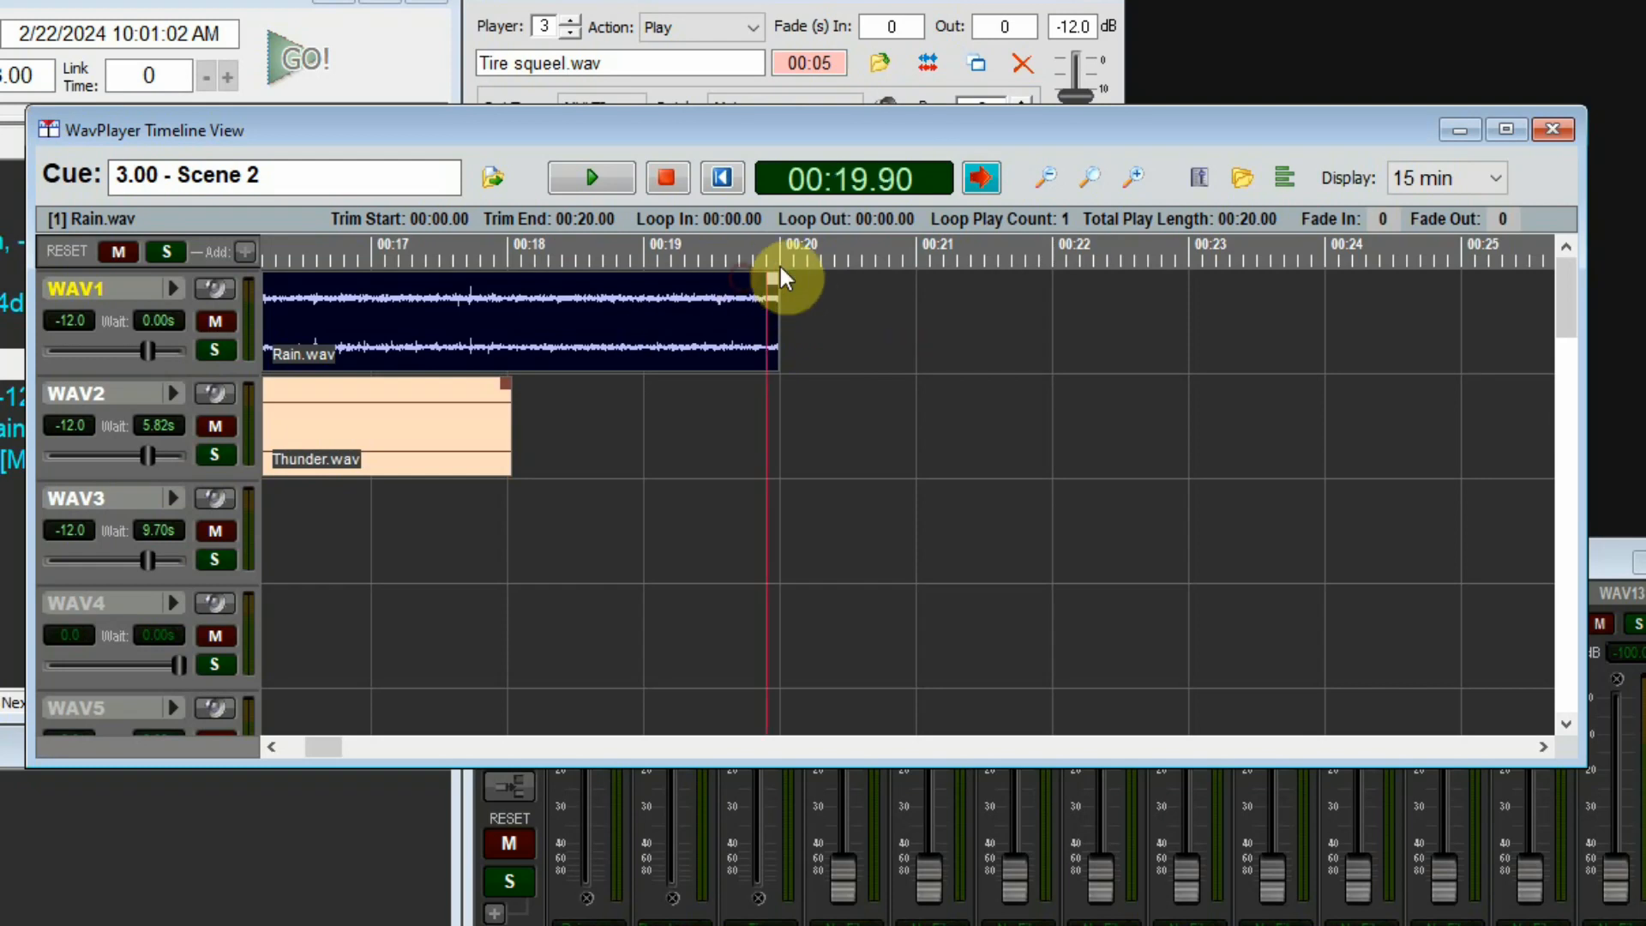
{"action": "left_click_drag", "start_coordinate": [772, 280], "coordinate": [363, 315]}
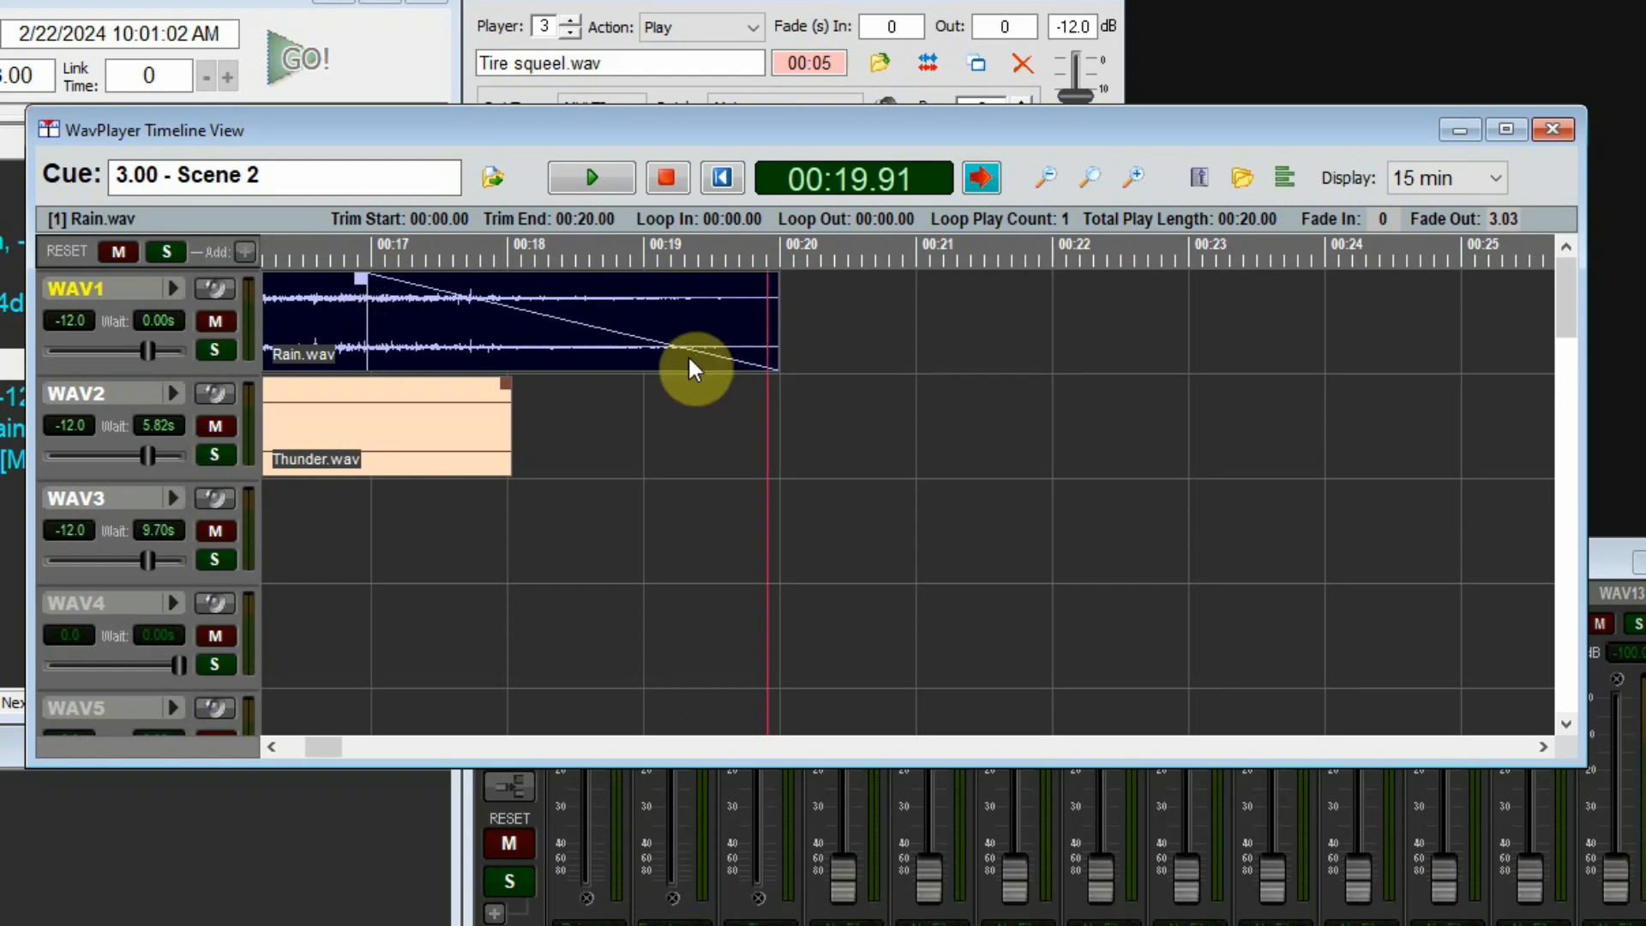
{"action": "left_click_drag", "start_coordinate": [336, 748], "coordinate": [249, 753]}
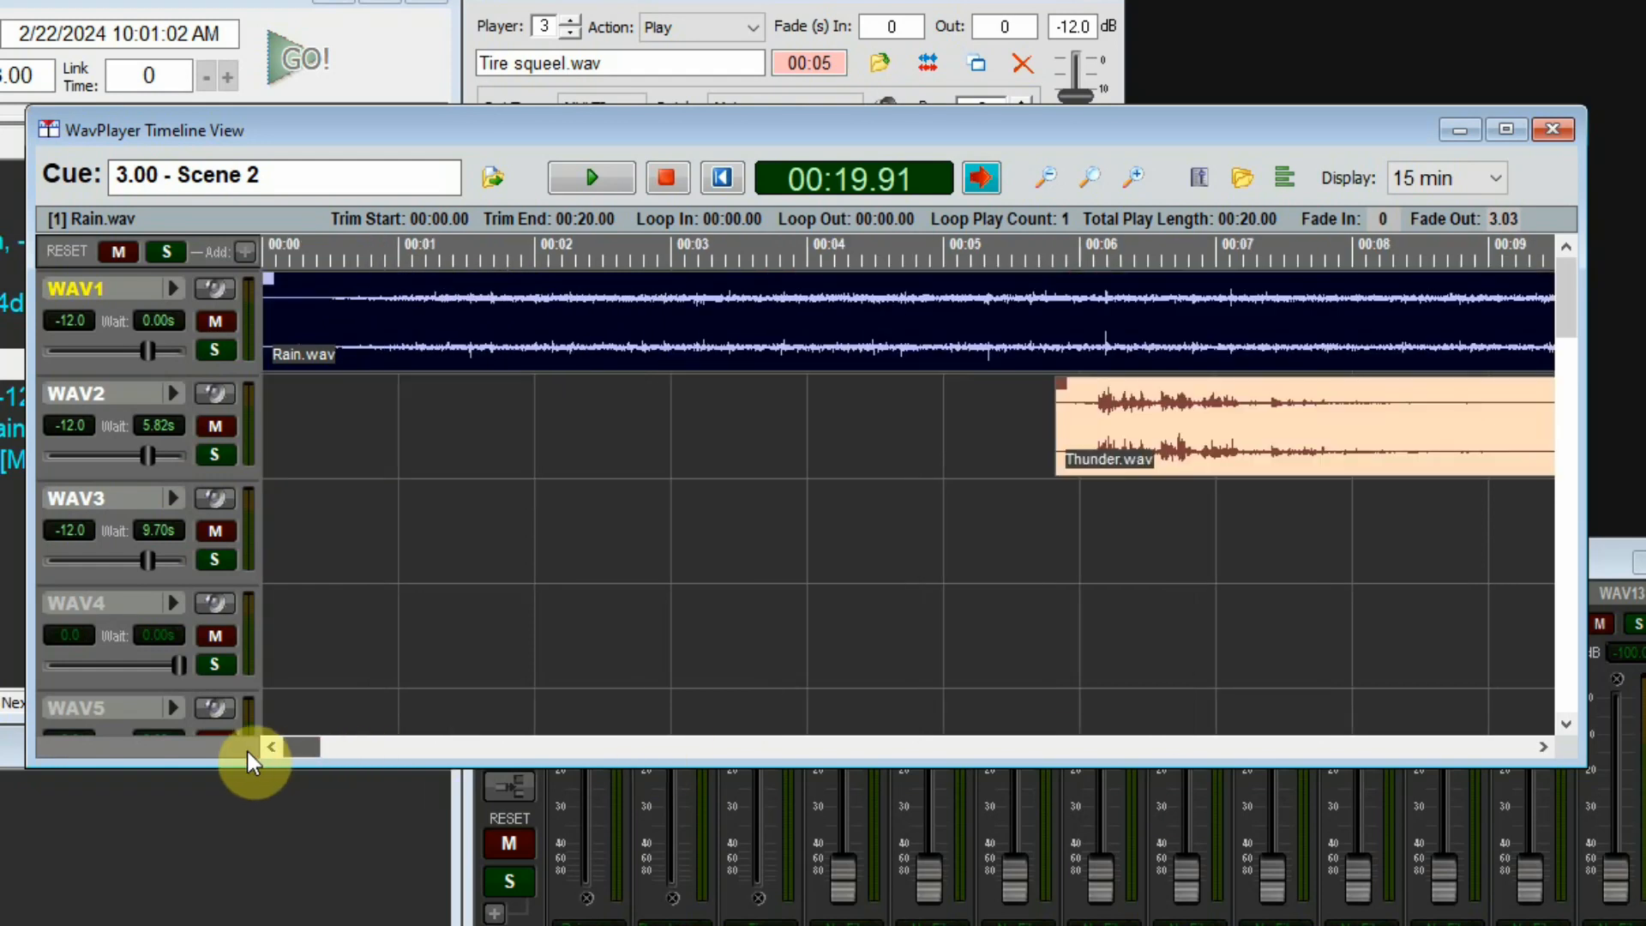
{"action": "left_click_drag", "start_coordinate": [268, 279], "coordinate": [875, 307]}
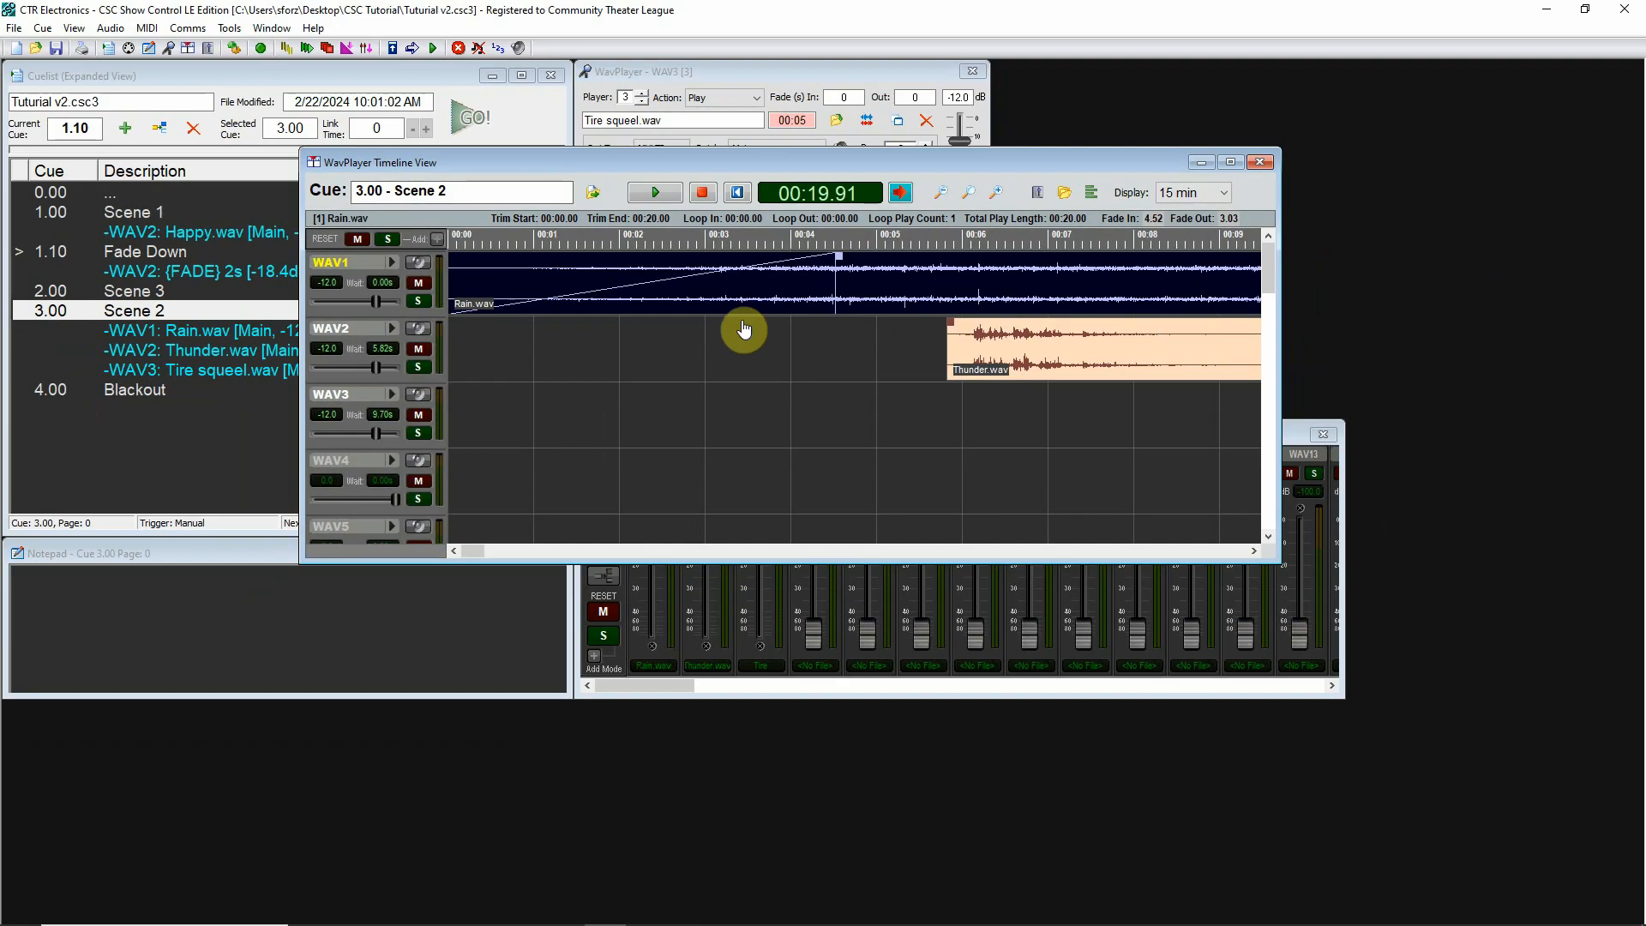
Step: Move the timeline window down and review the fade and play wait settings of the rain, thunder and tire squeal files in the player
{"action": "left_click_drag", "start_coordinate": [711, 162], "coordinate": [727, 476]}
{"action": "left_click", "coordinate": [299, 331]}
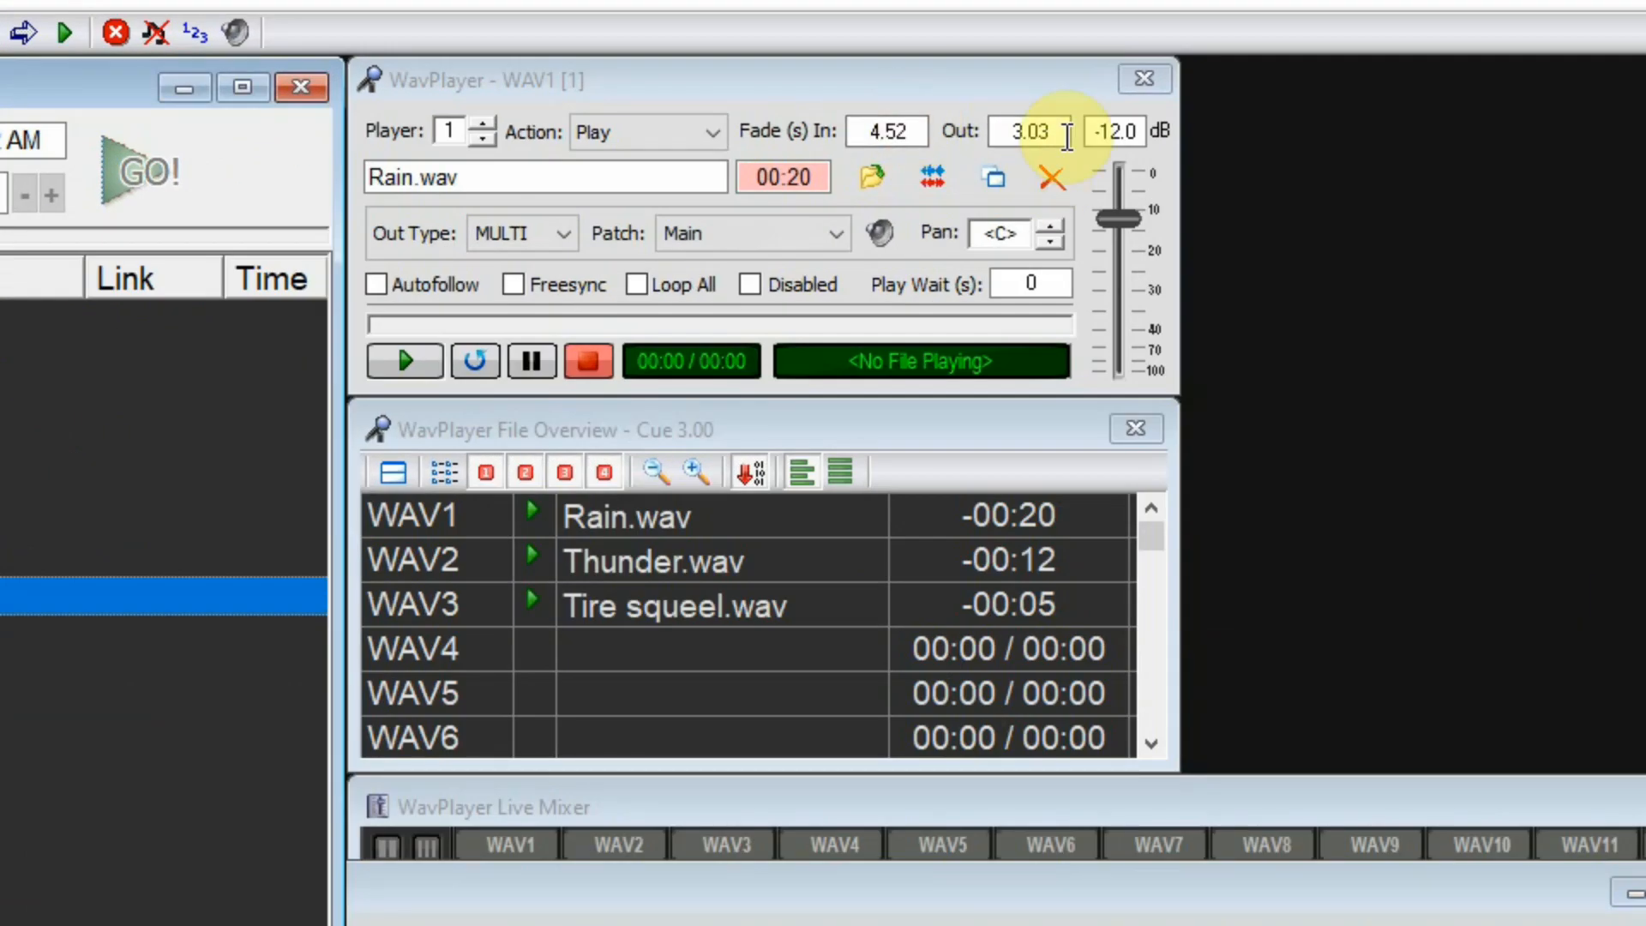
{"action": "left_click", "coordinate": [2, 636]}
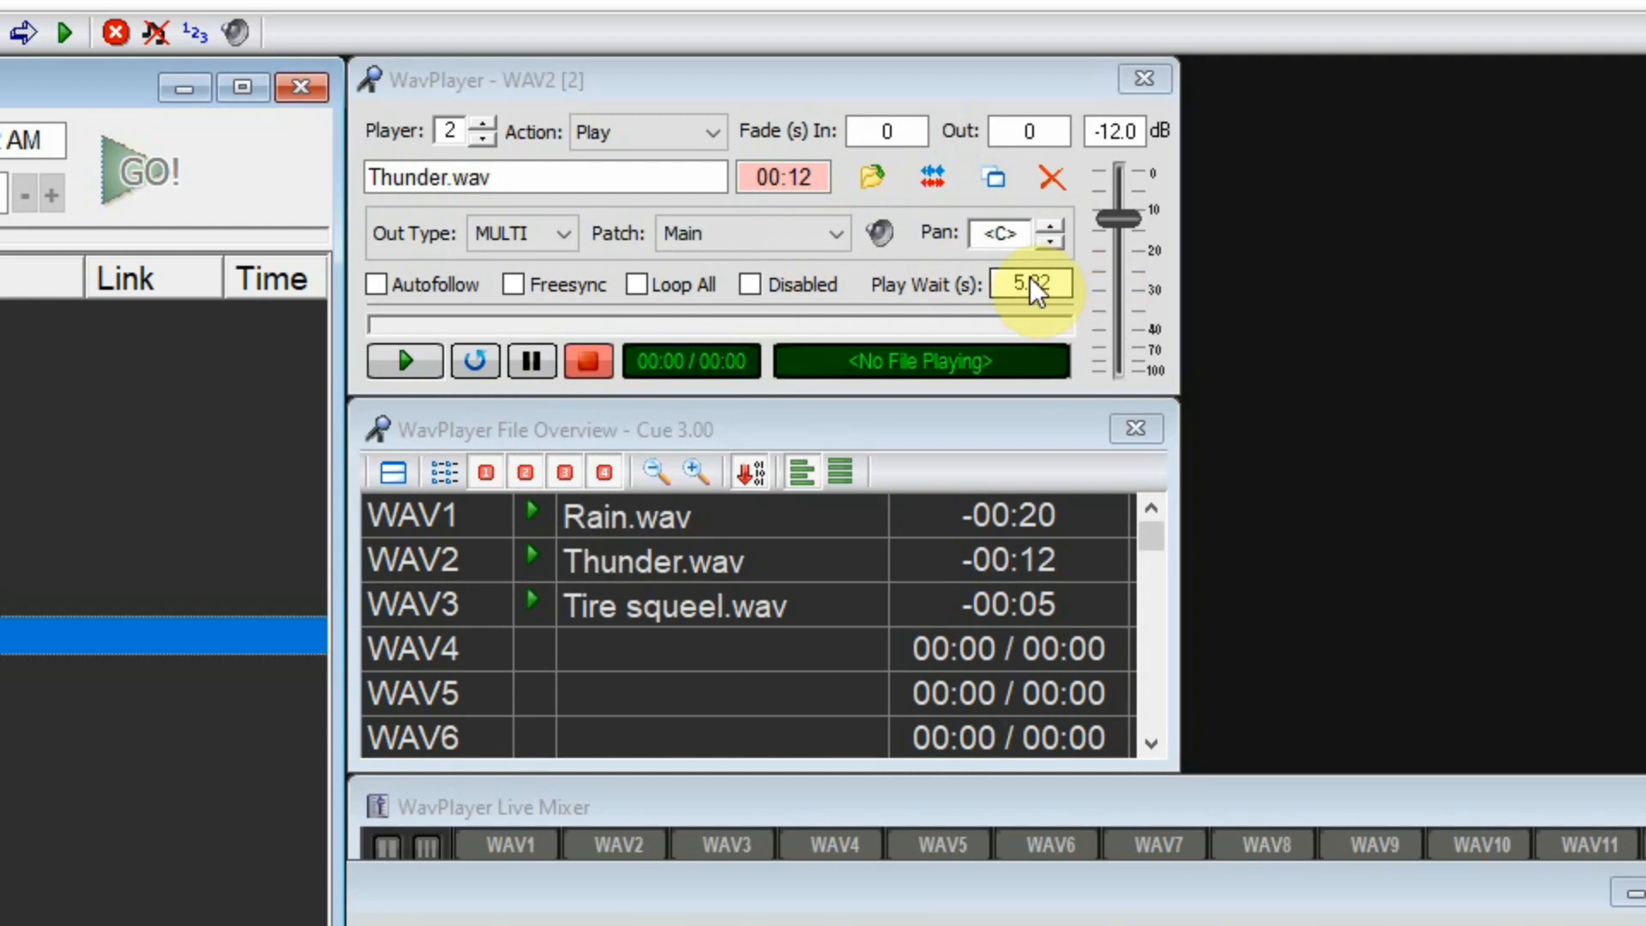
{"action": "left_click", "coordinate": [102, 665]}
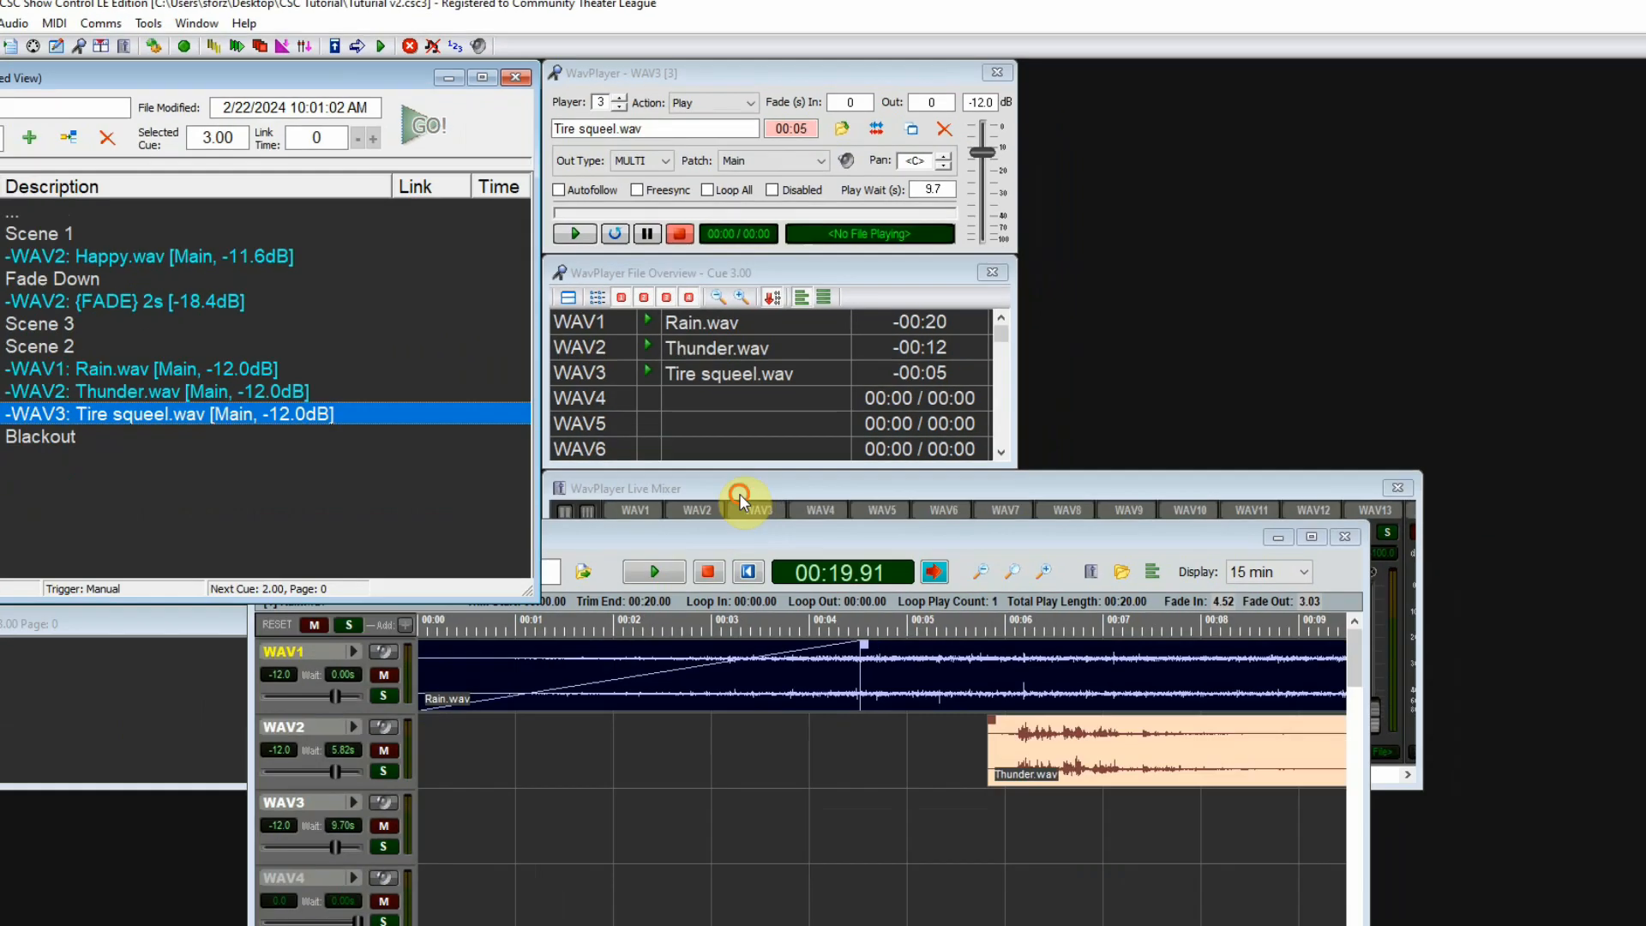
Step: Move the timeline window back up and play cue 3.00 from about 0.67 s
{"action": "left_click", "coordinate": [681, 815]}
{"action": "left_click", "coordinate": [522, 705]}
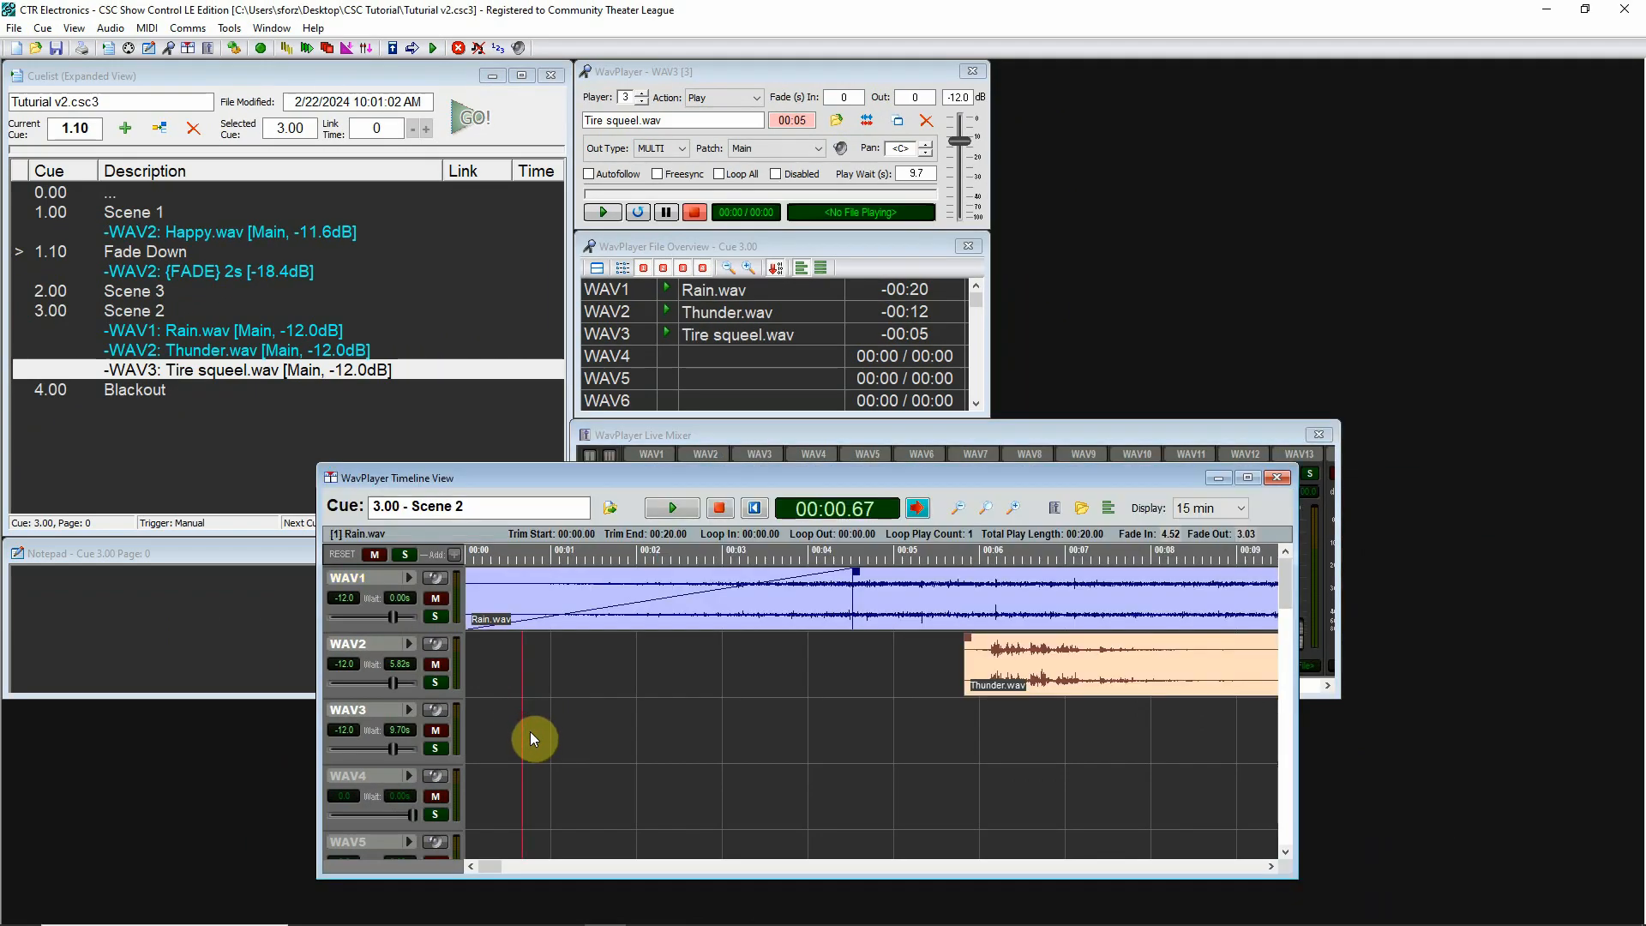
{"action": "left_click_drag", "start_coordinate": [945, 477], "coordinate": [1044, 248]}
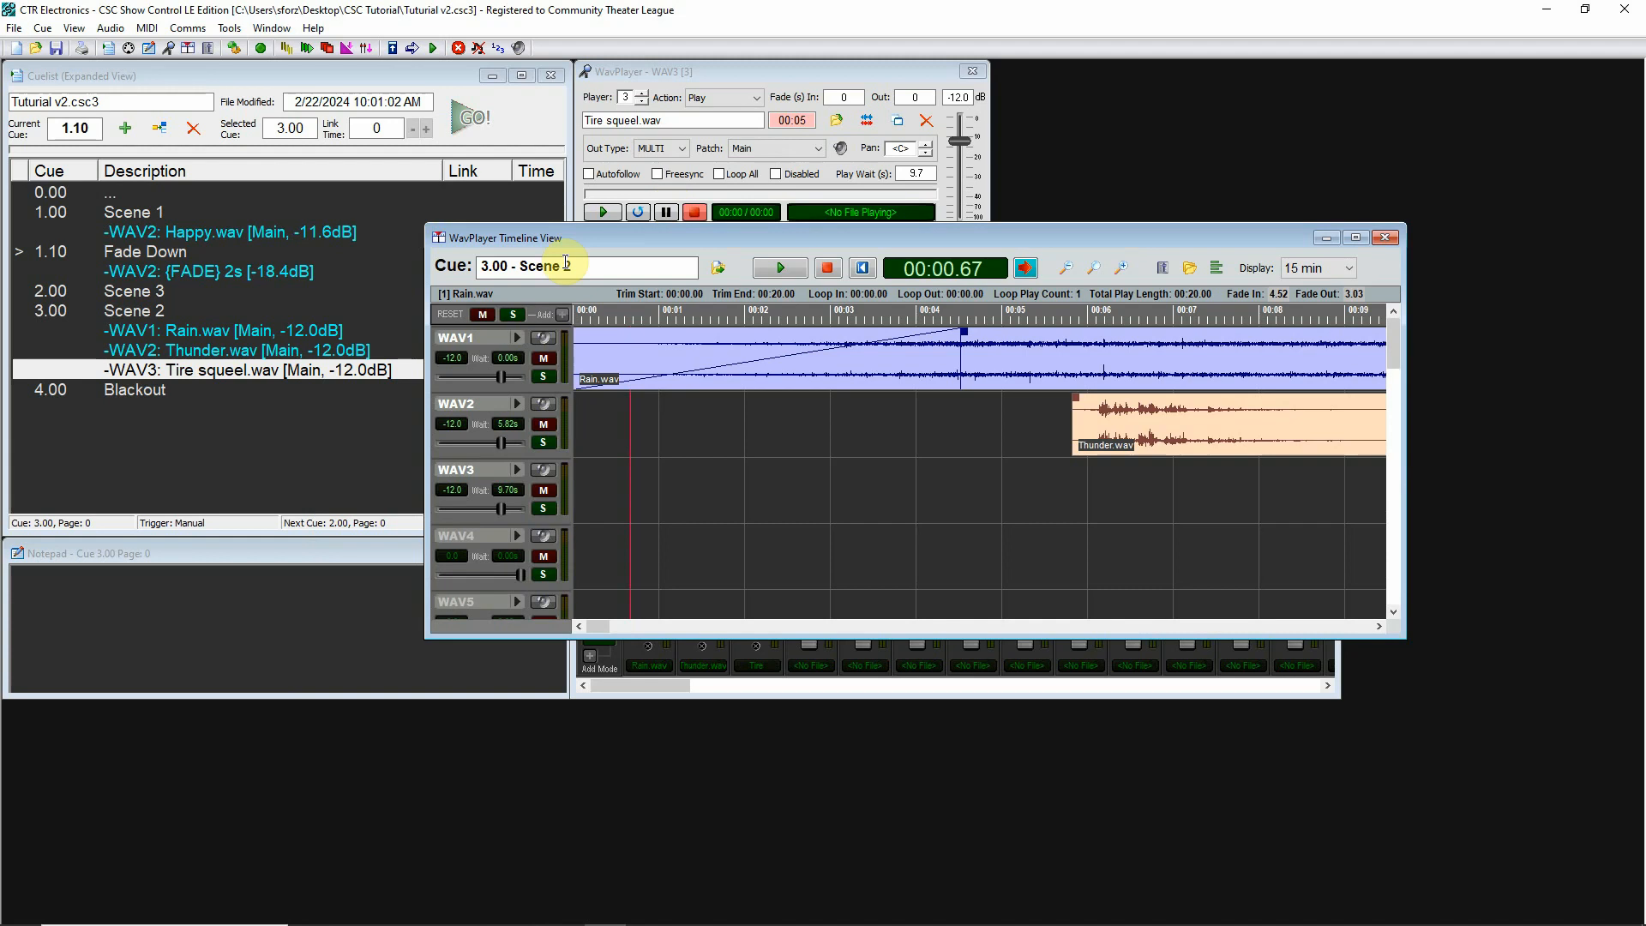
{"action": "left_click", "coordinate": [777, 269]}
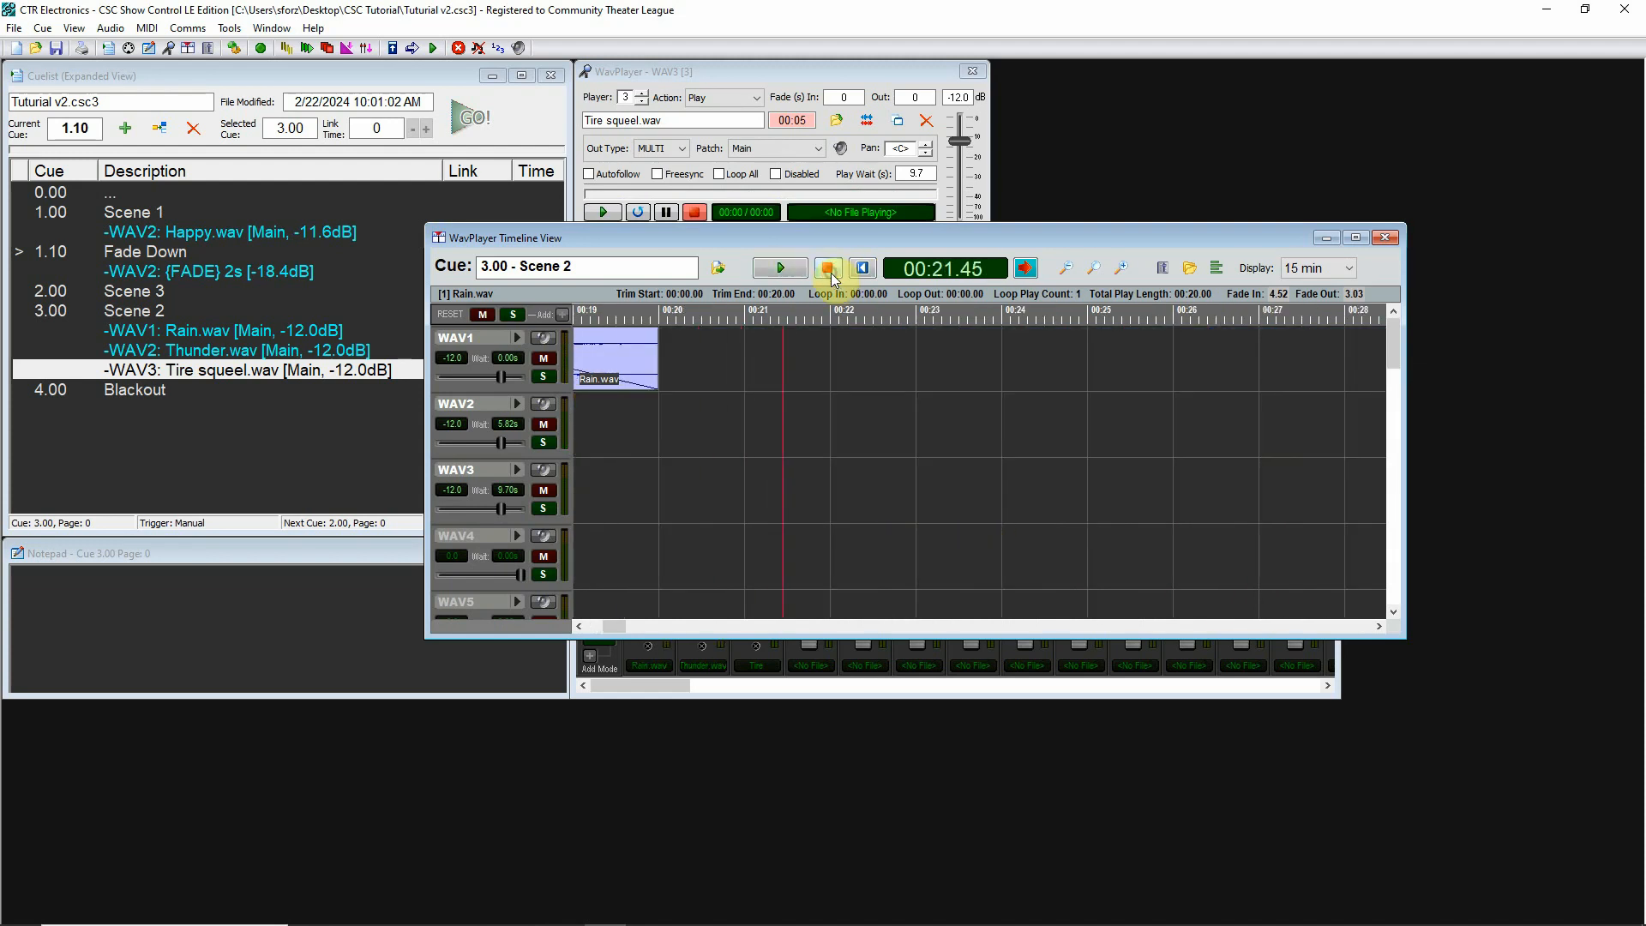
Step: Lower the Rain.wav level to about -22.3 dB and play cue 3.00 from the beginning of the timeline
{"action": "left_click_drag", "start_coordinate": [612, 627], "coordinate": [600, 627]}
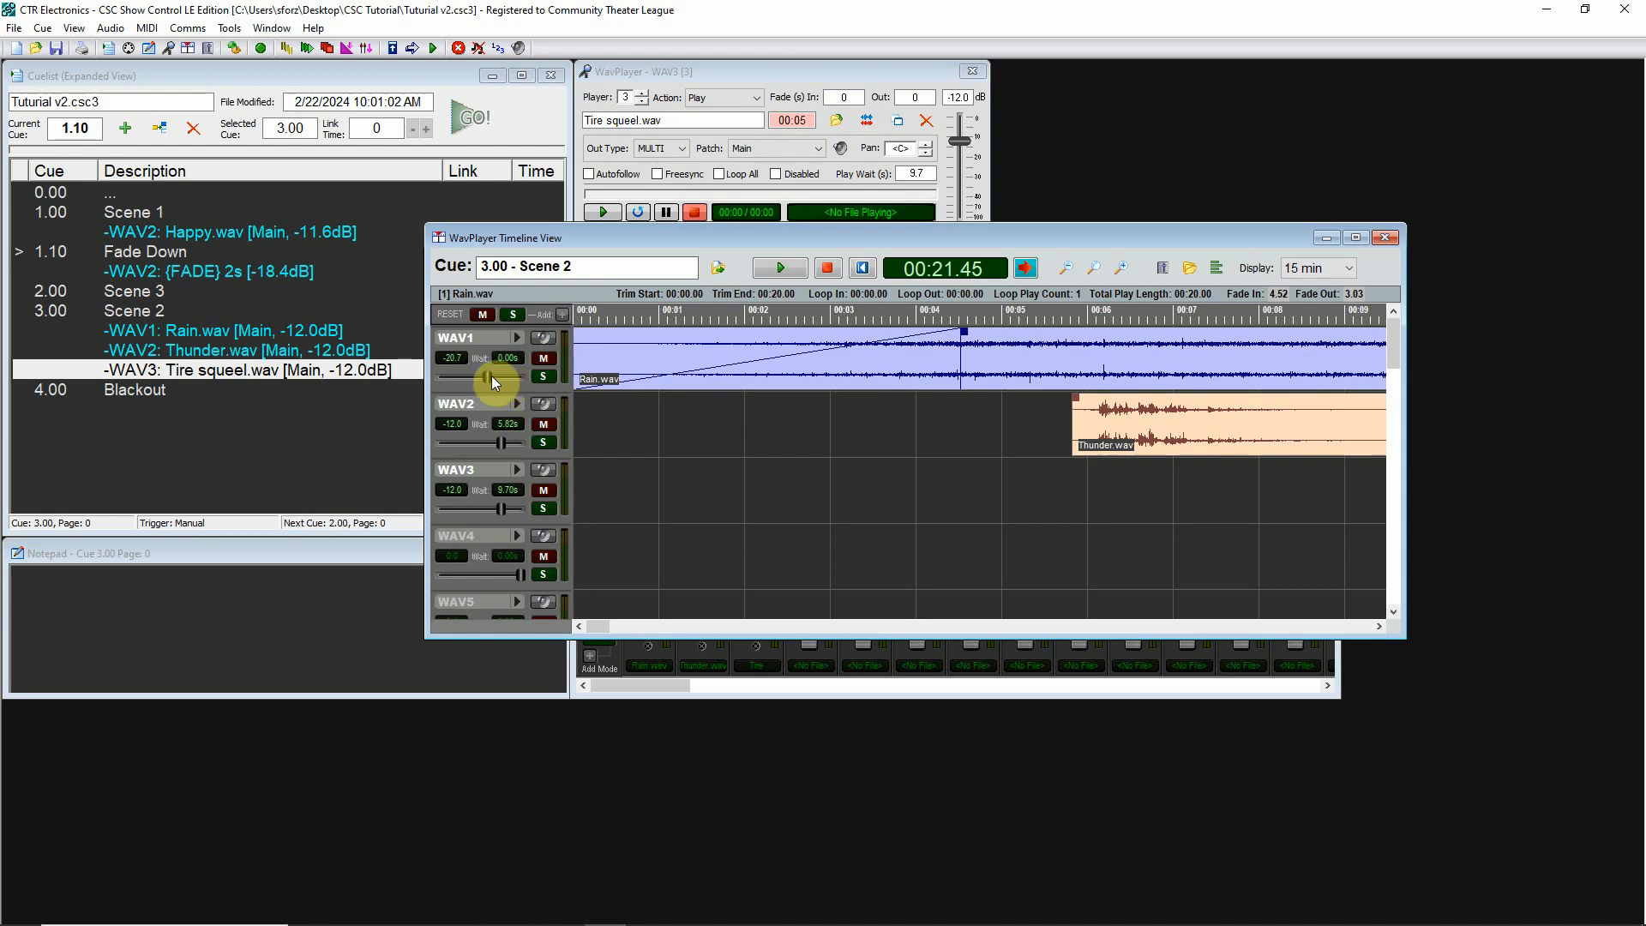
{"action": "left_click_drag", "start_coordinate": [491, 375], "coordinate": [480, 377]}
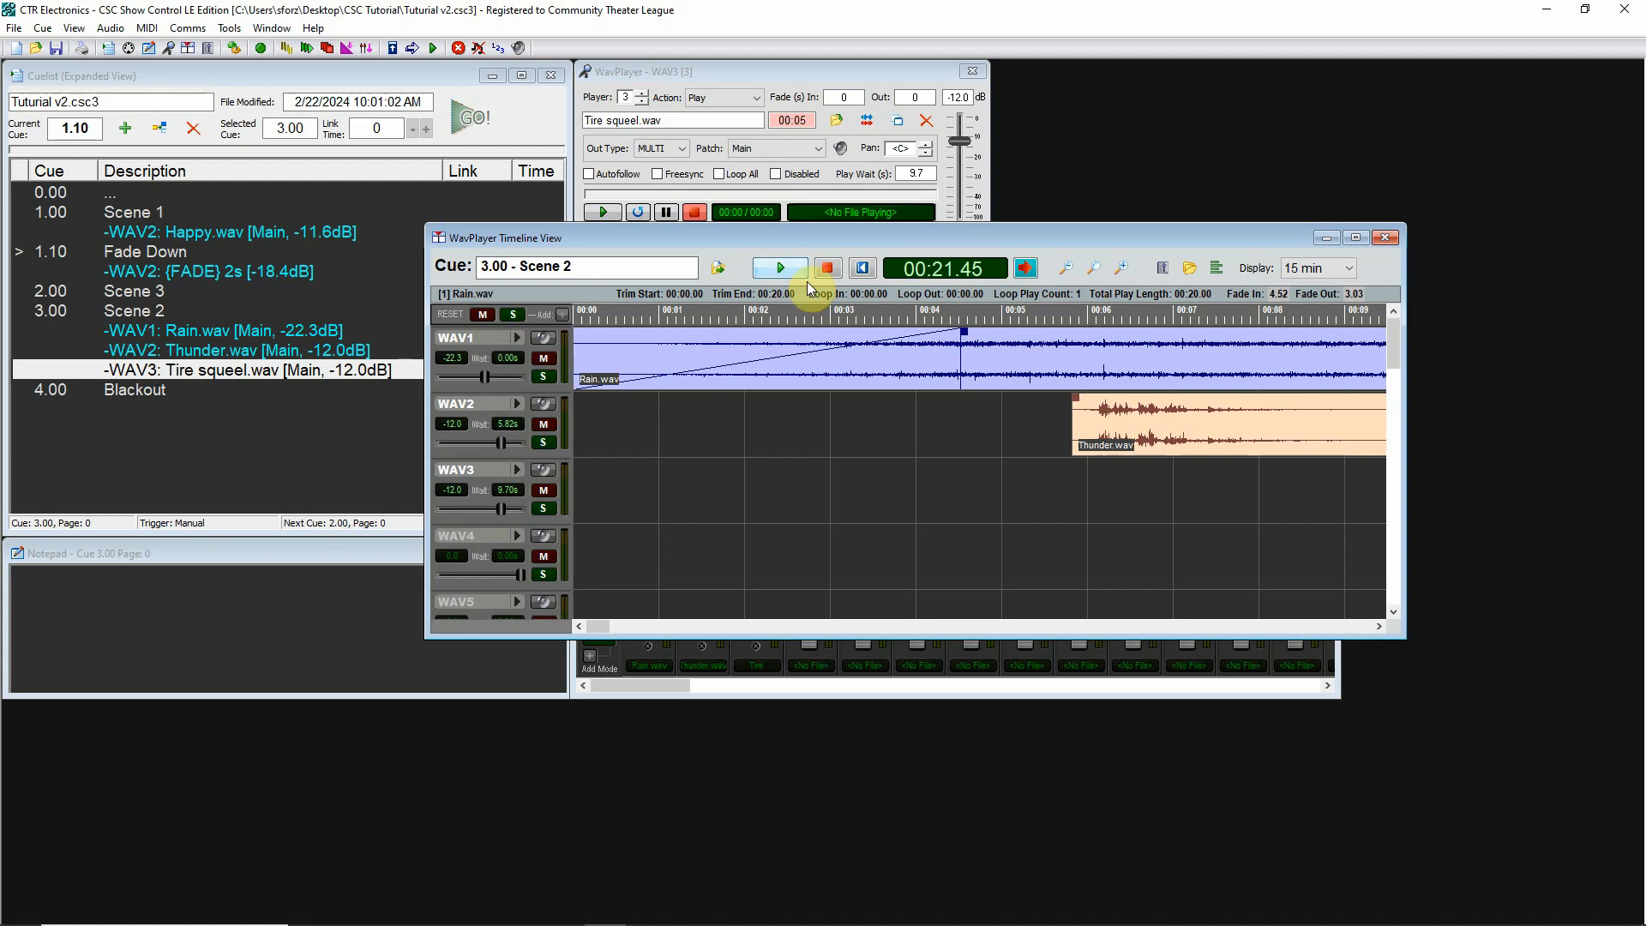
{"action": "left_click", "coordinate": [780, 269]}
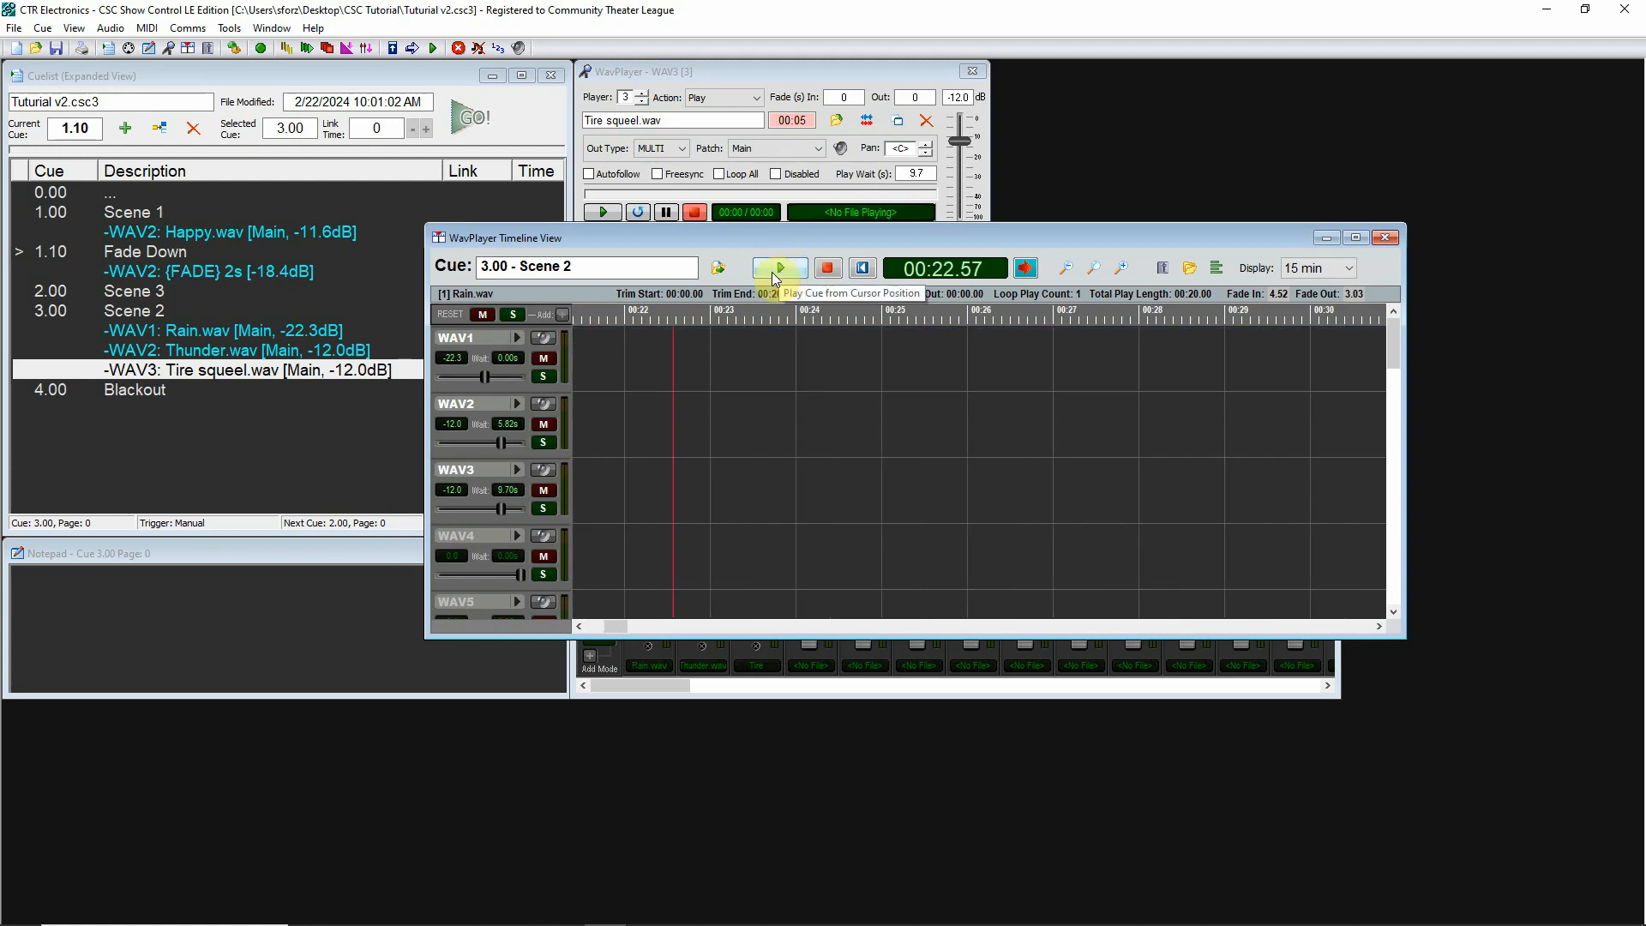
{"action": "left_click", "coordinate": [863, 269]}
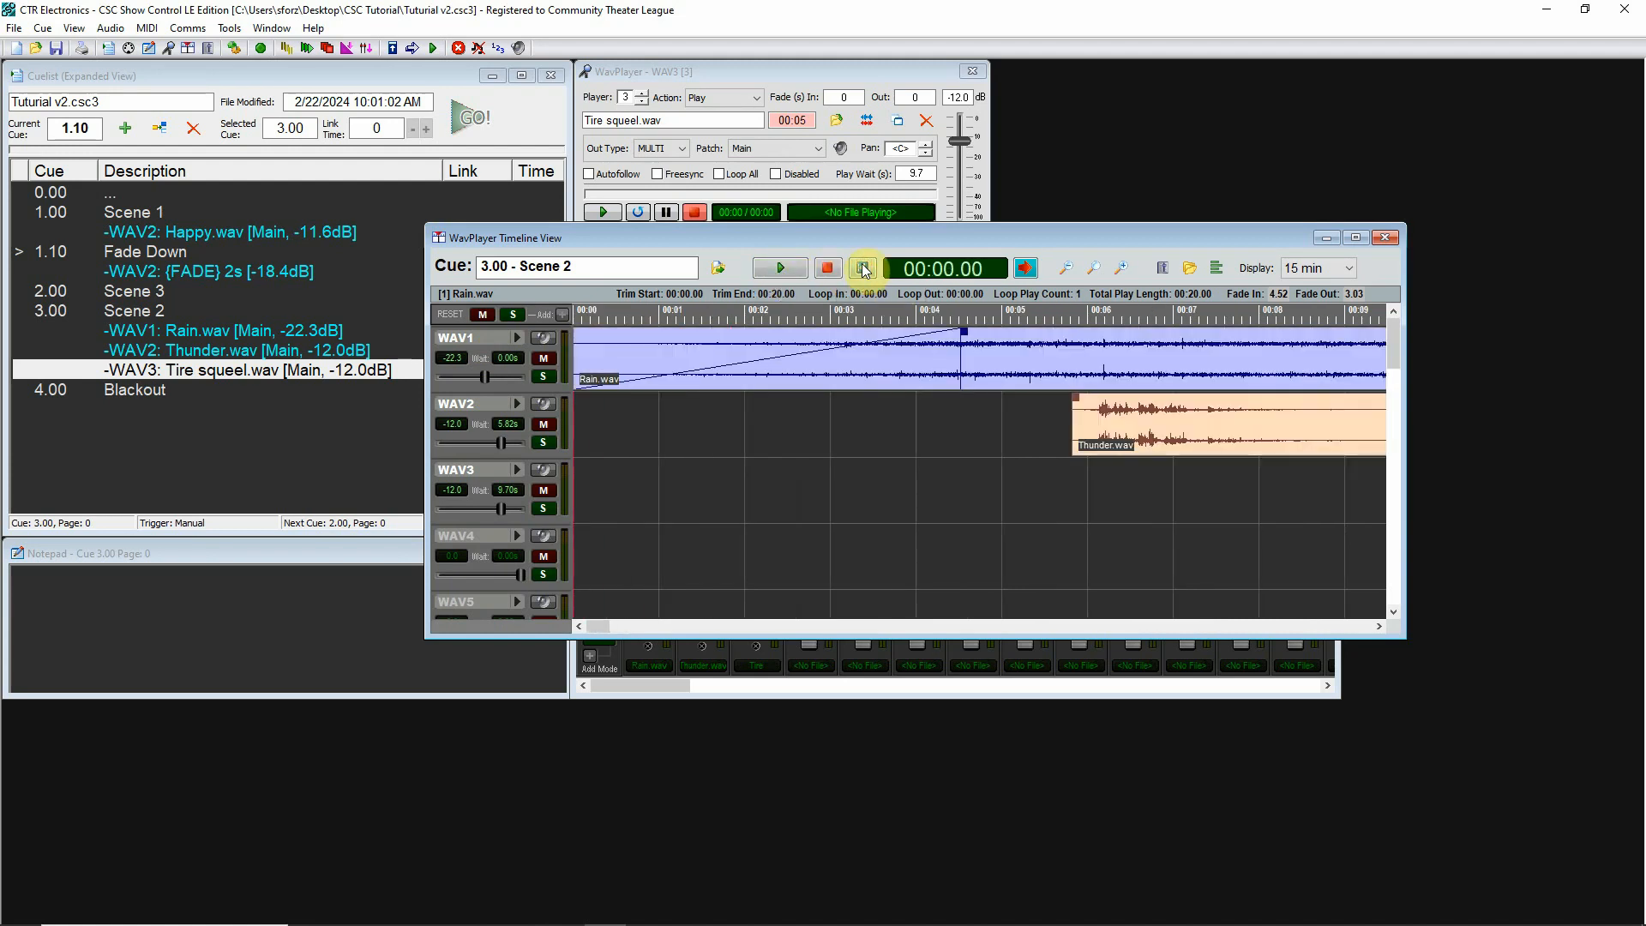
{"action": "left_click", "coordinate": [780, 269]}
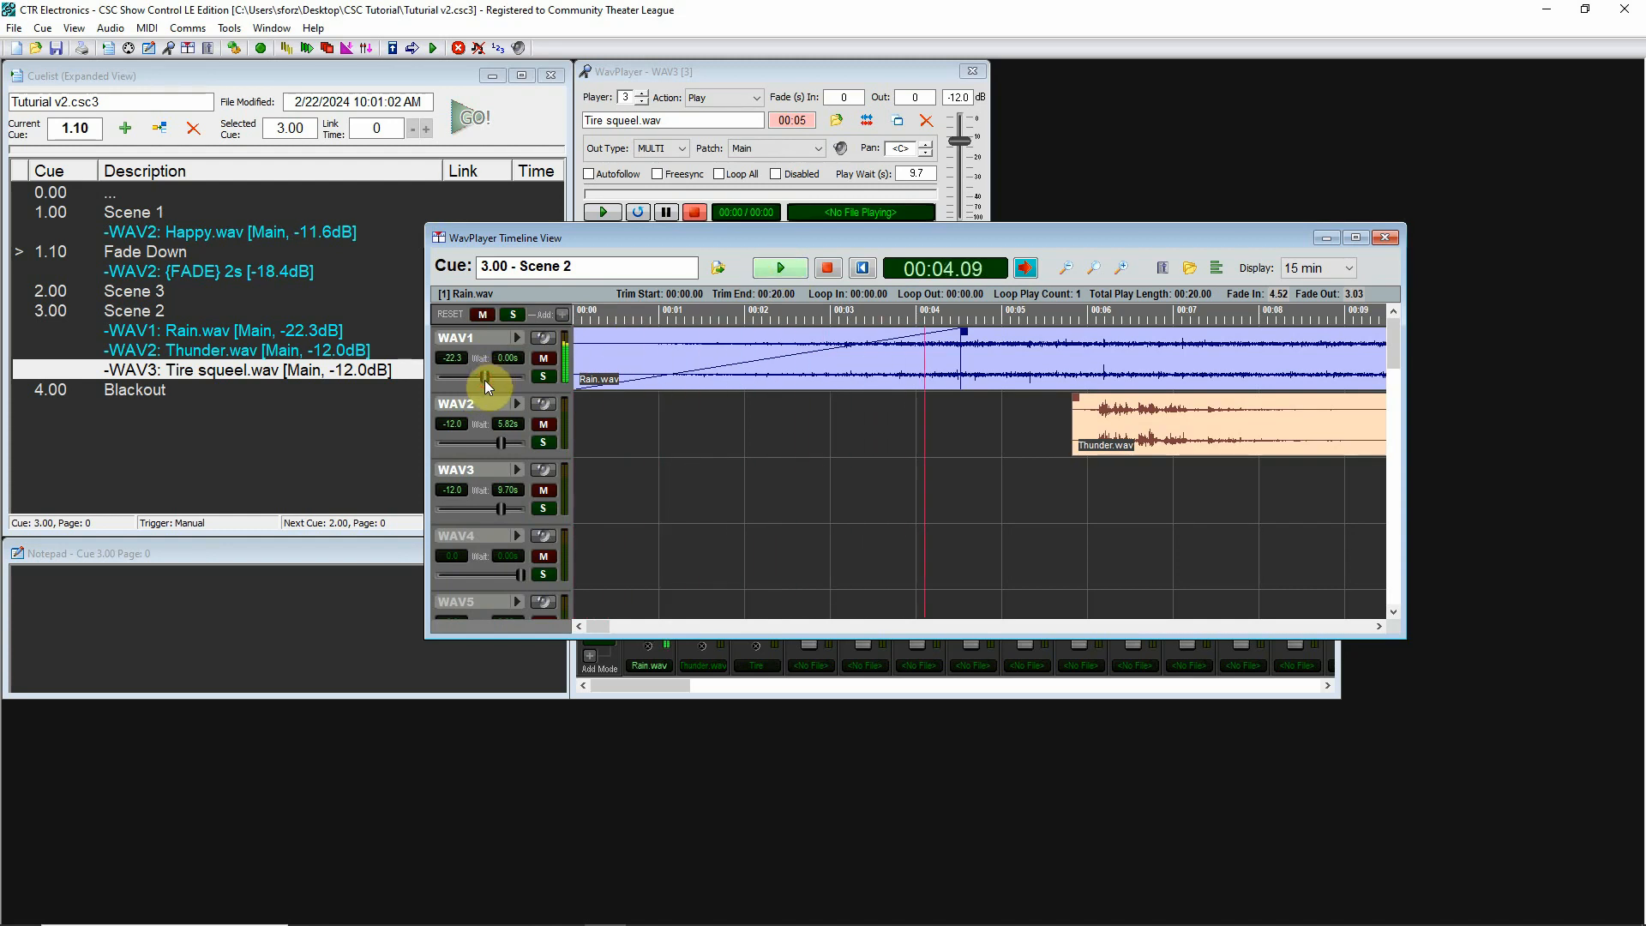
Step: During playback, set the Rain.wav level to about -26.6 dB and Thunder.wav to about -4.8 dB, and stop the cue
{"action": "left_click_drag", "start_coordinate": [485, 379], "coordinate": [476, 378]}
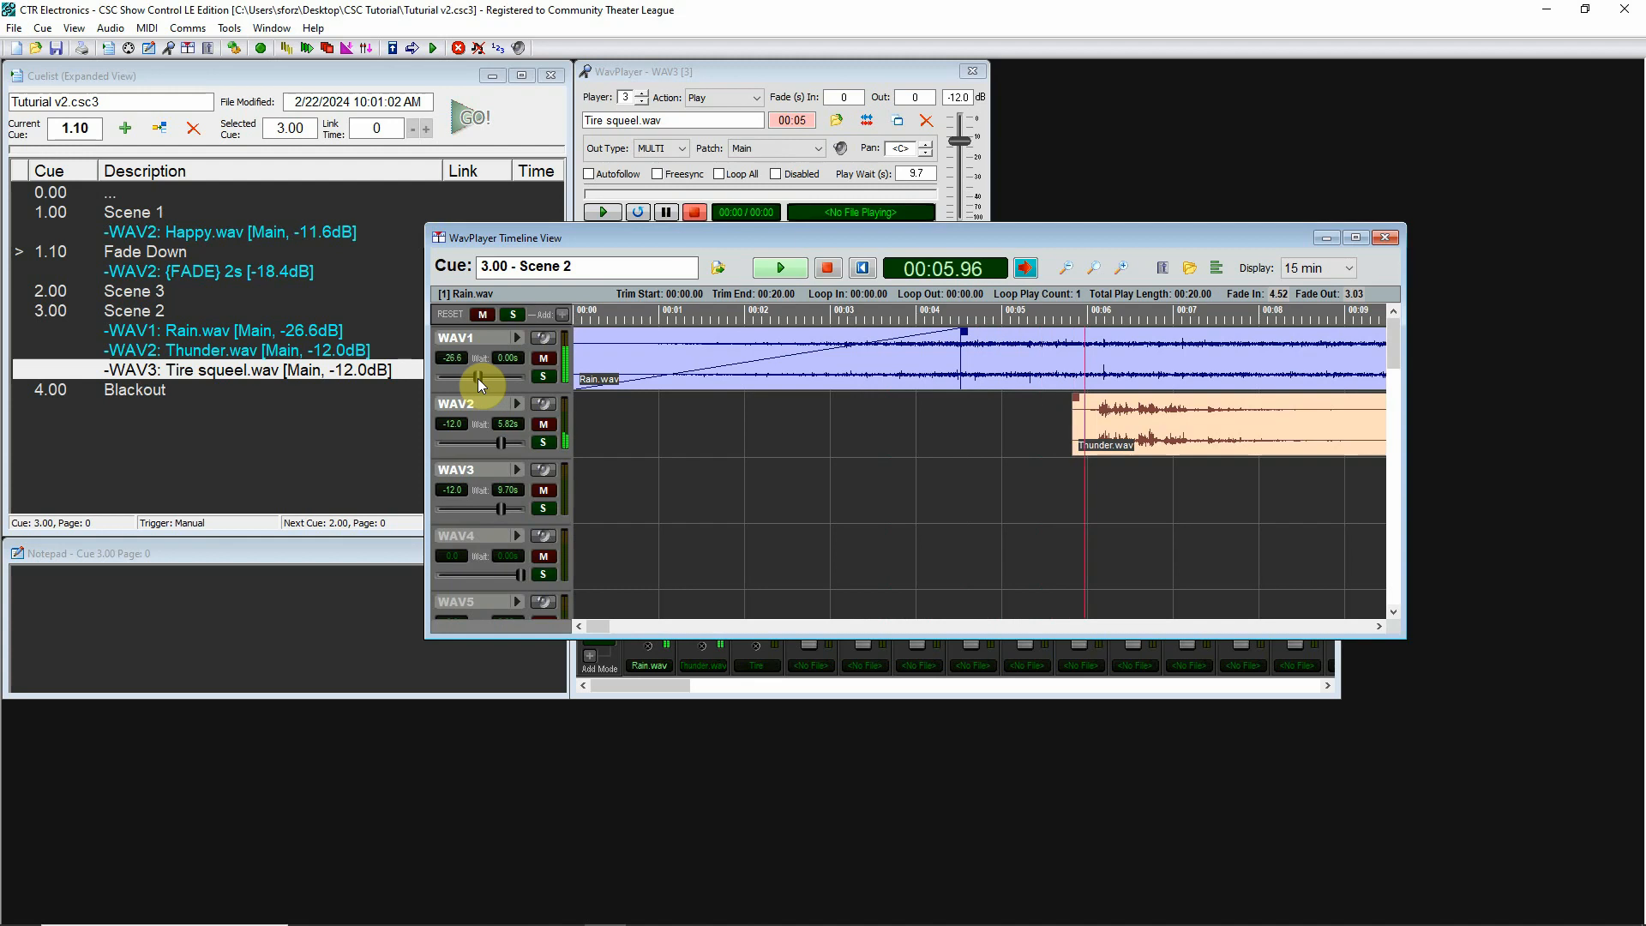
{"action": "left_click_drag", "start_coordinate": [501, 442], "coordinate": [515, 447]}
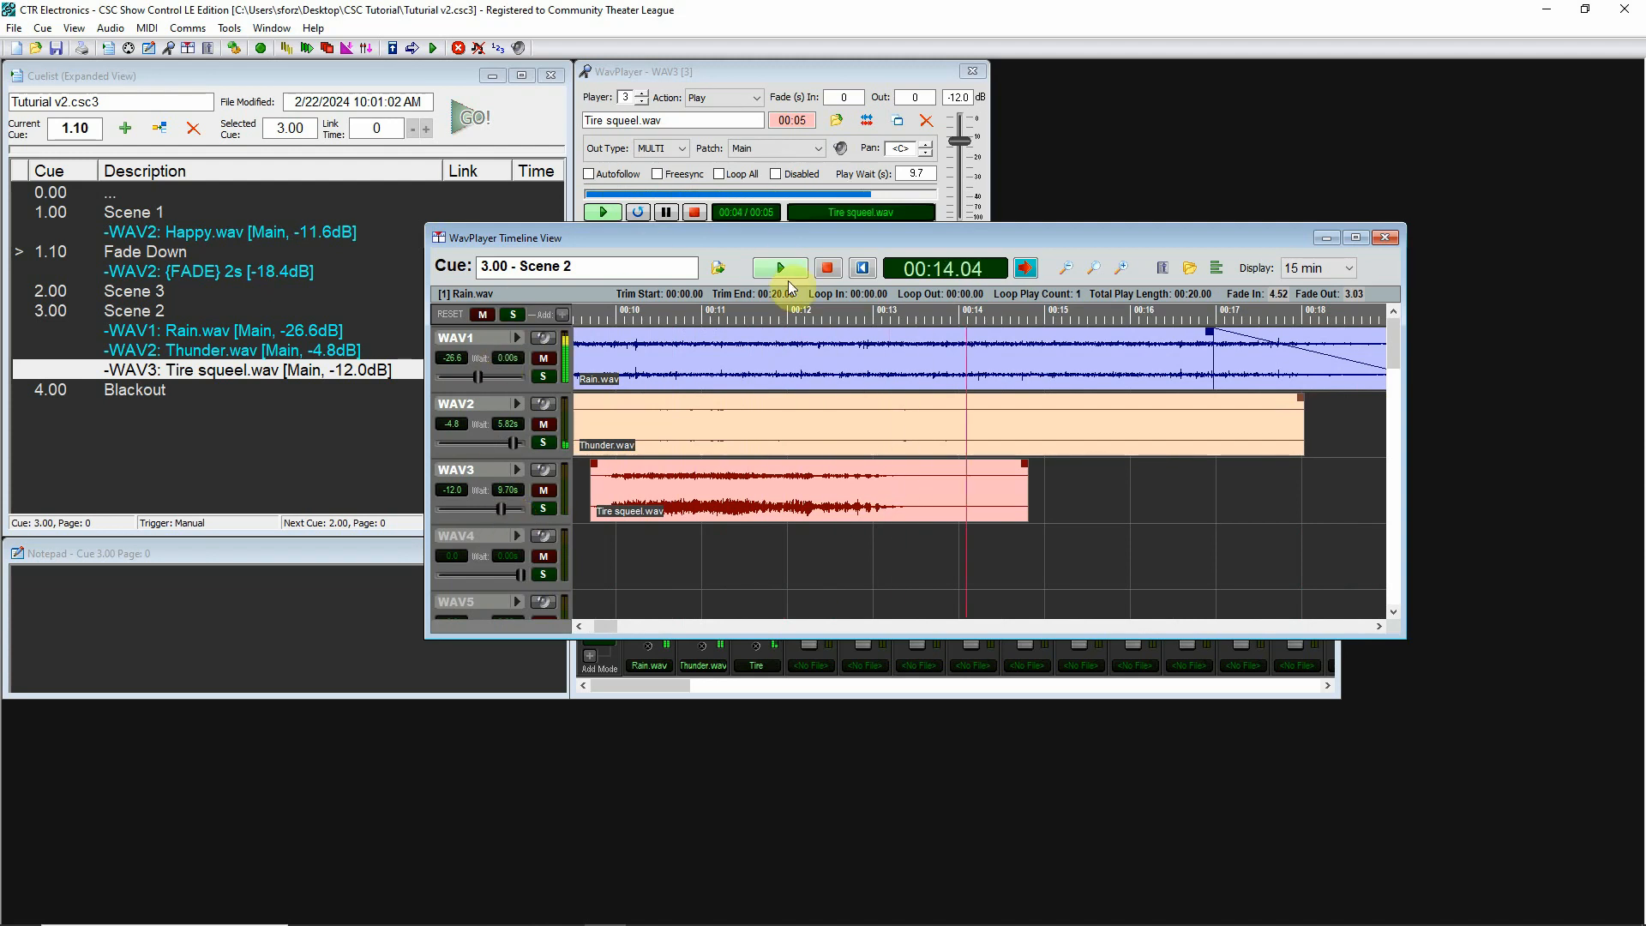
{"action": "left_click", "coordinate": [829, 270]}
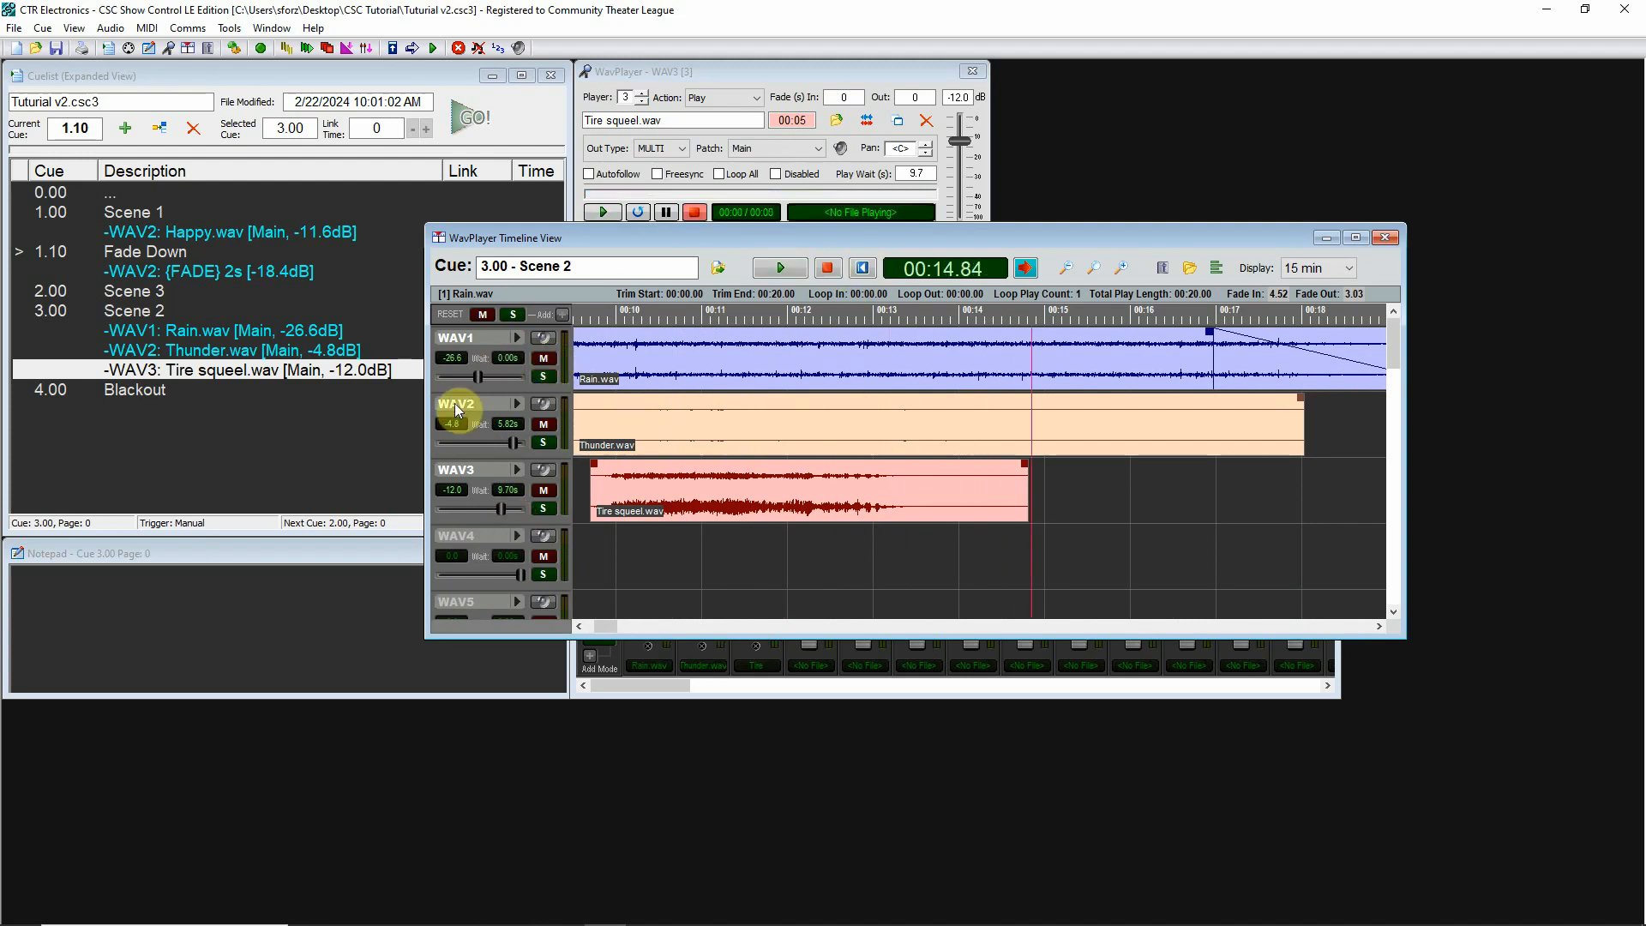
Step: Close the timeline and run cue 3.00, Scene 2, from the cuelist
{"action": "left_click", "coordinate": [1385, 238]}
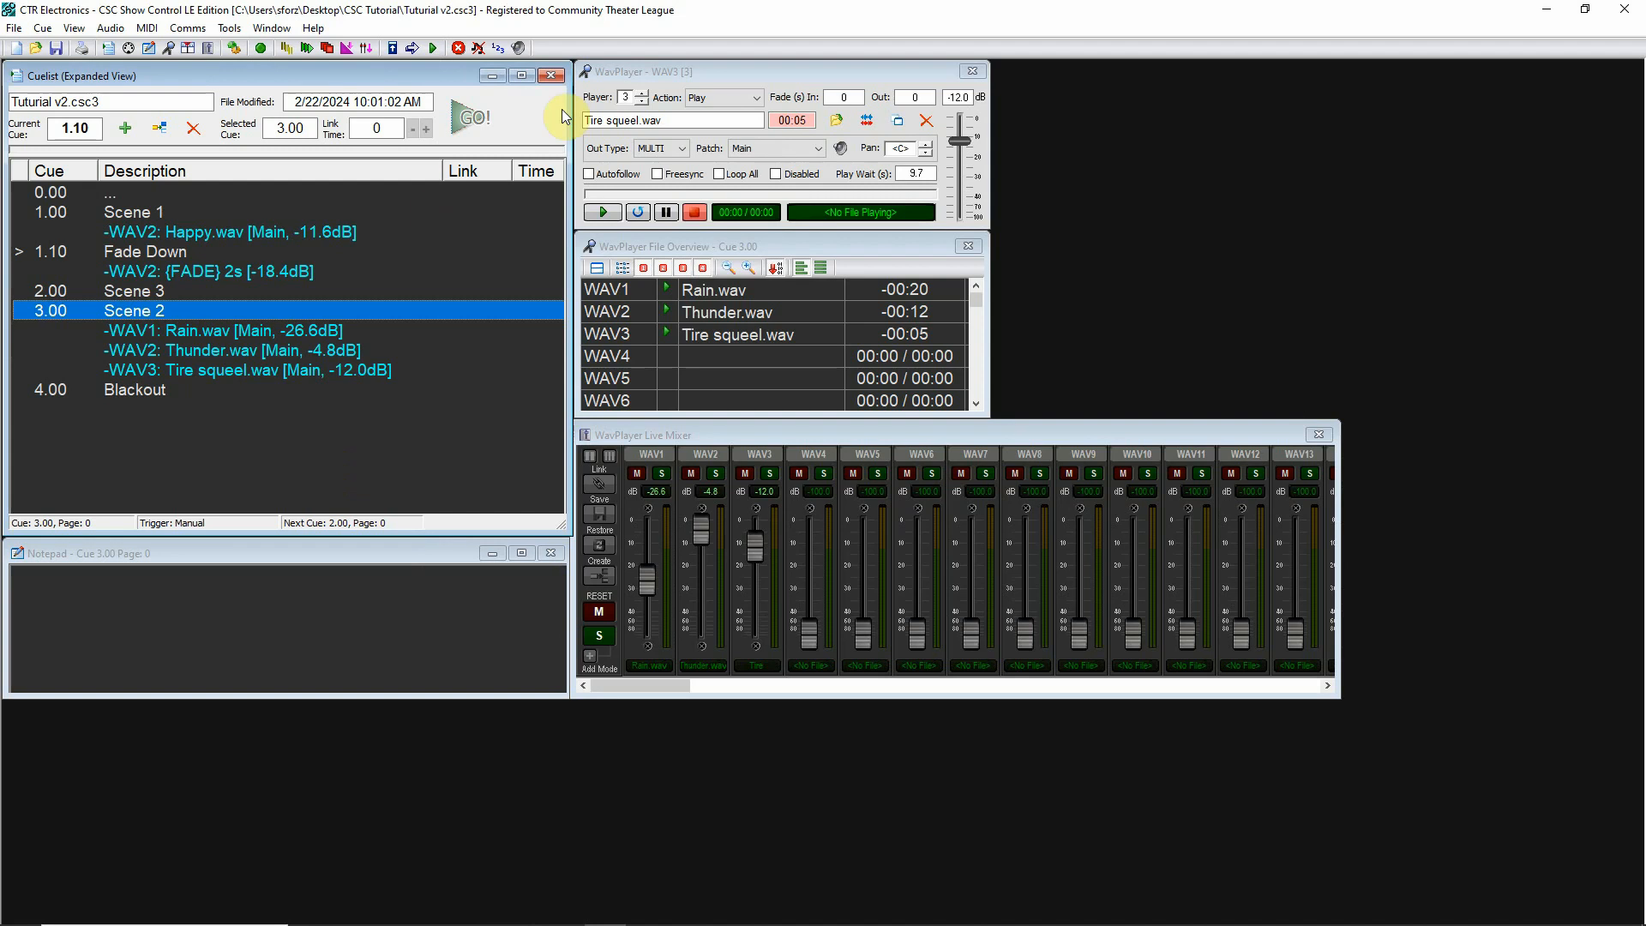
{"action": "left_click", "coordinate": [466, 118]}
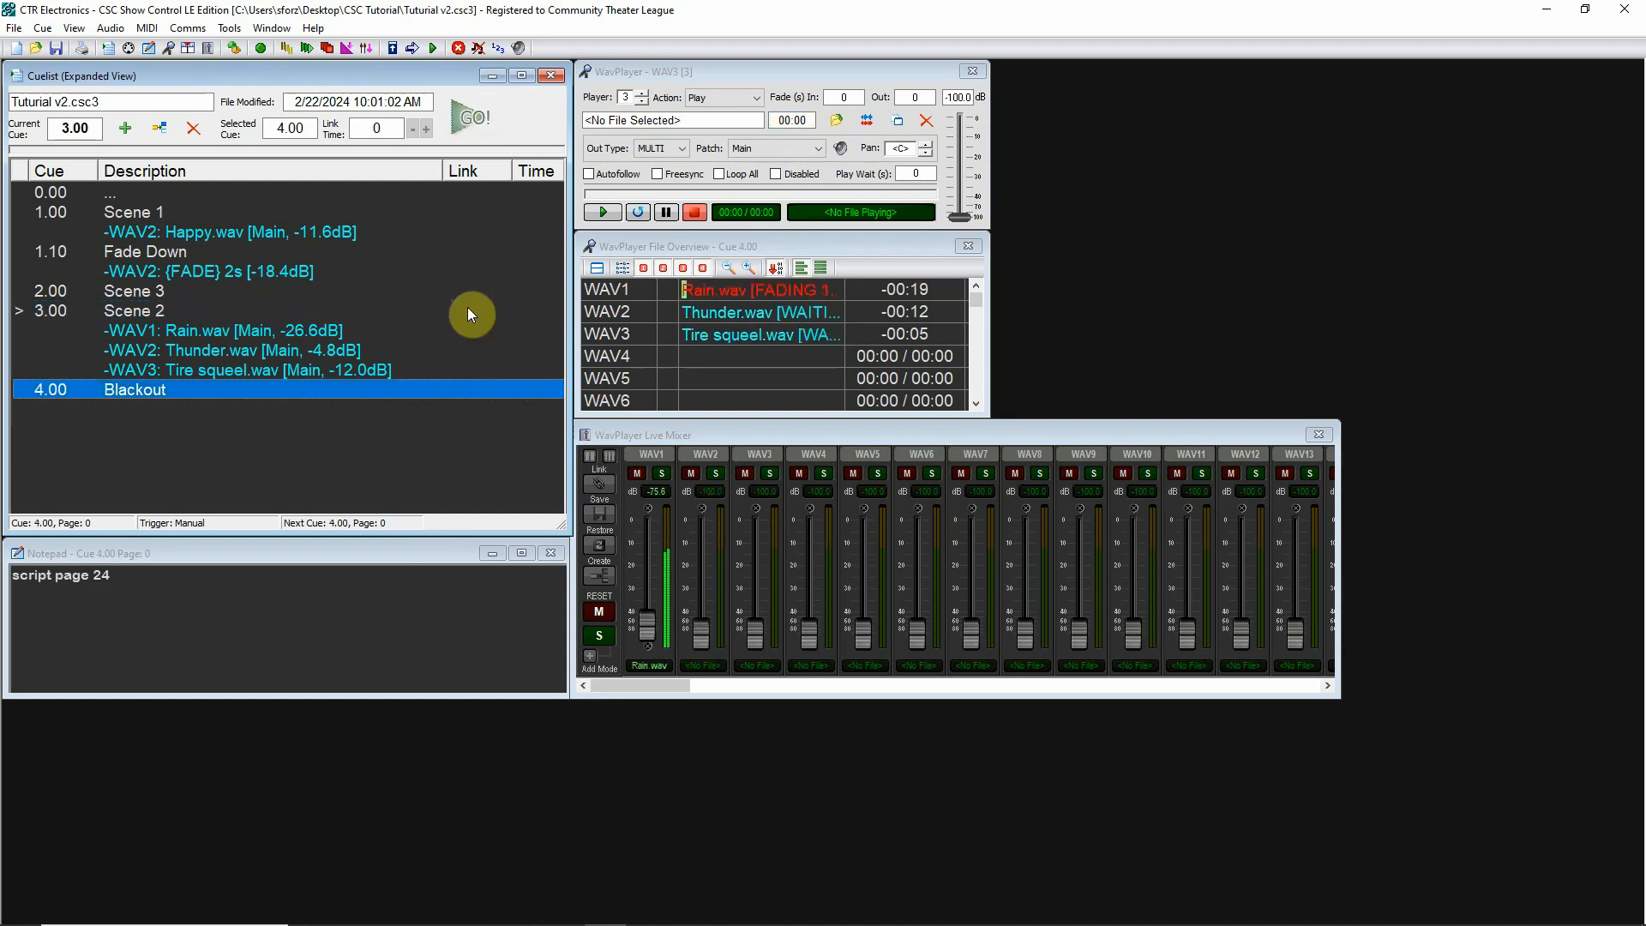